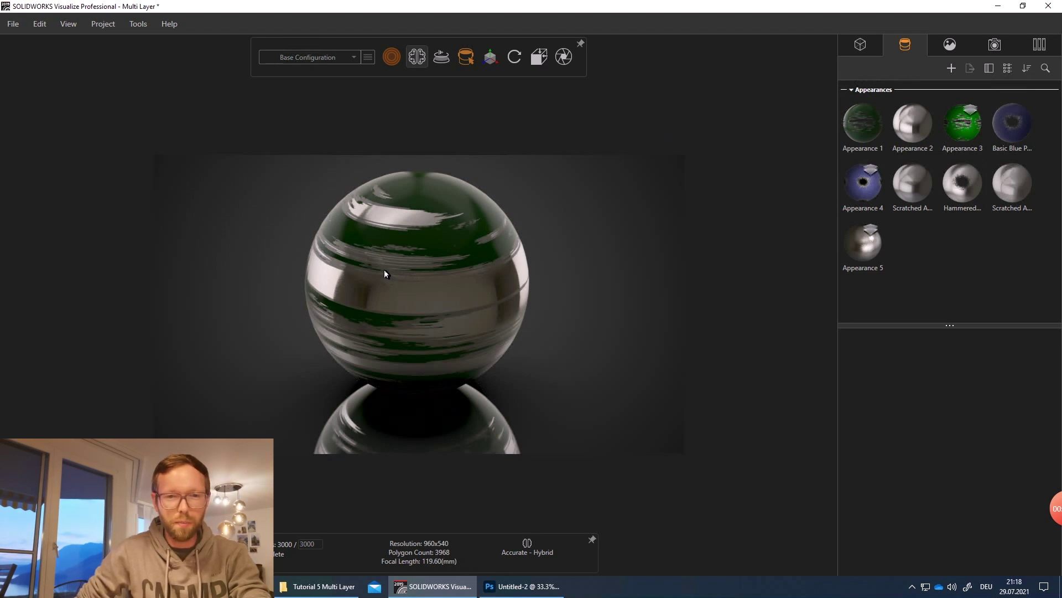
- Apply Appearance 4, blue paint with silver flakes, to the sphere in place of the green stripes
{"action": "left_click_drag", "start_coordinate": [384, 270], "coordinate": [423, 246]}
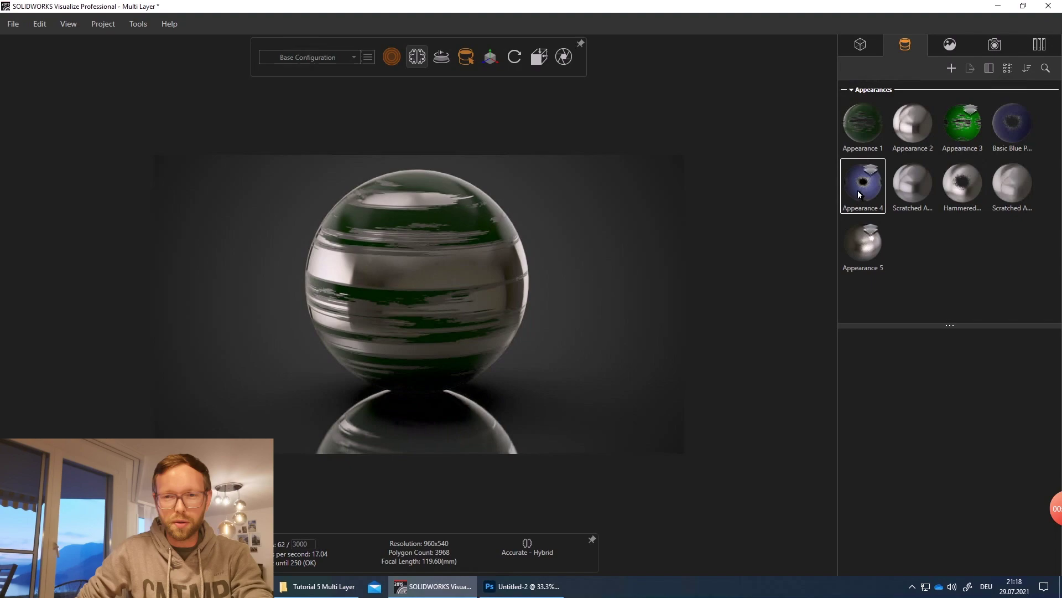
{"action": "left_click_drag", "start_coordinate": [864, 182], "coordinate": [427, 285]}
{"action": "scroll", "coordinate": [427, 285], "scroll_direction": "up", "scroll_amount": 5}
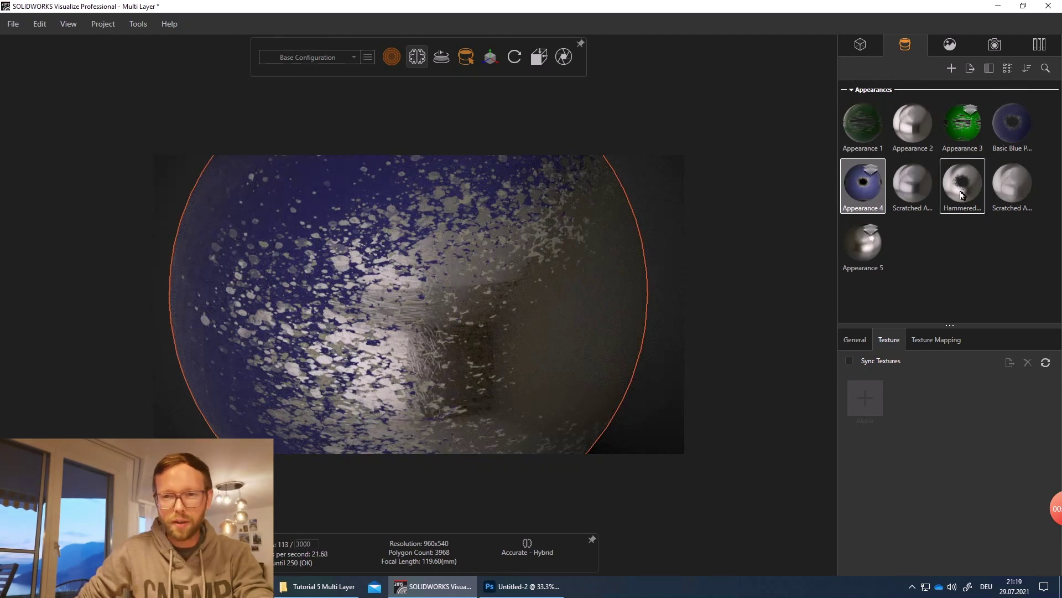
{"action": "left_click_drag", "start_coordinate": [864, 243], "coordinate": [483, 284]}
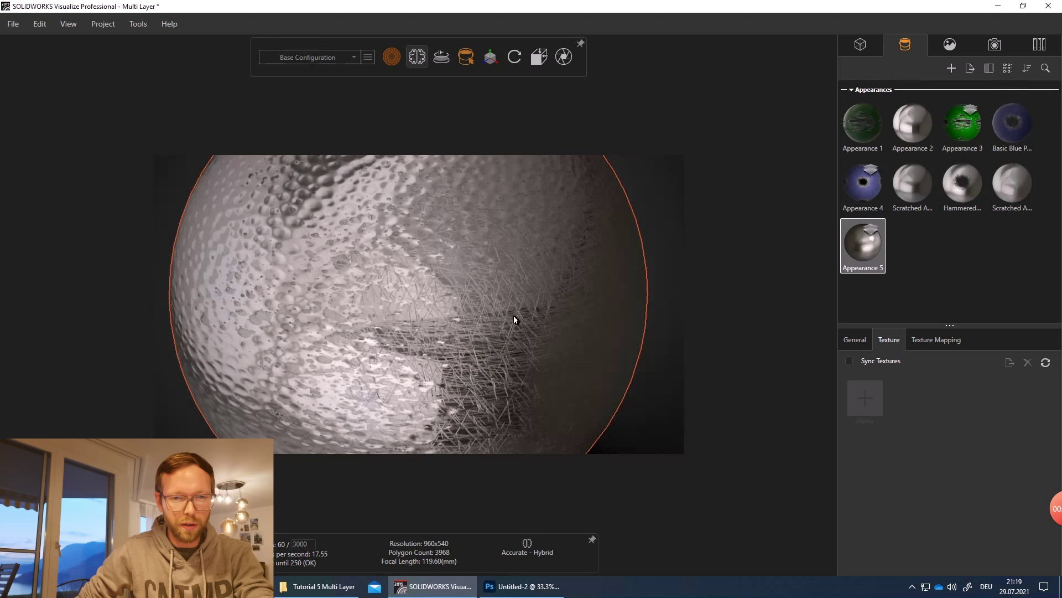
{"action": "scroll", "coordinate": [437, 310], "scroll_direction": "down", "scroll_amount": 5}
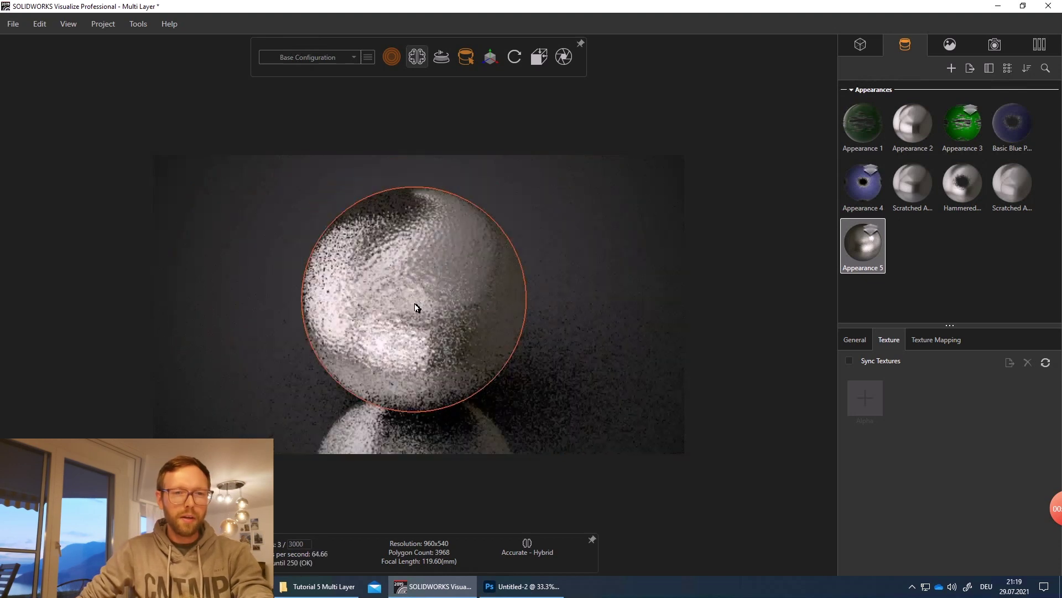
{"action": "left_click_drag", "start_coordinate": [415, 304], "coordinate": [417, 275]}
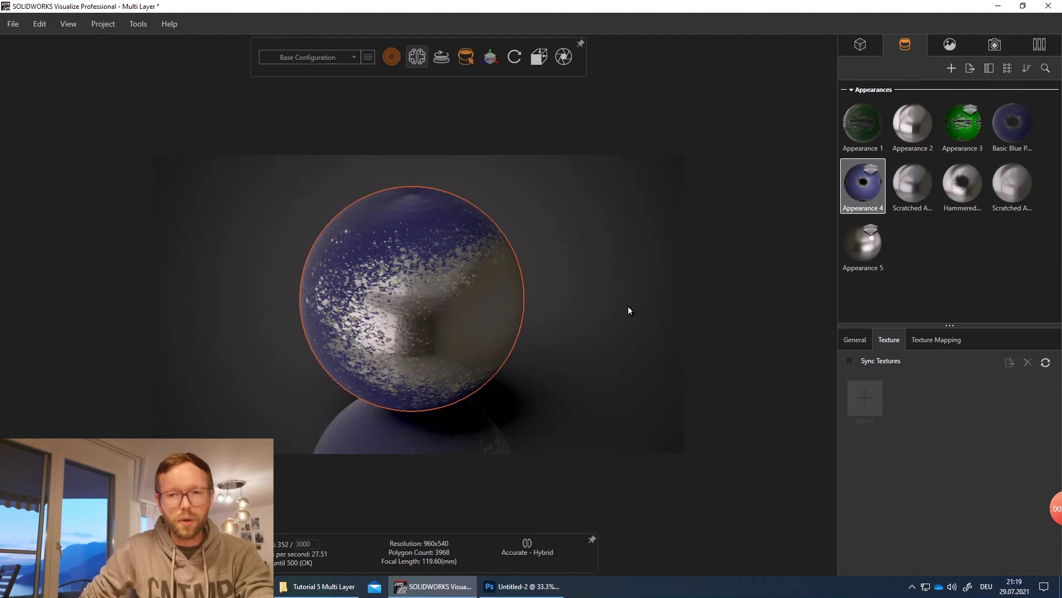
- Check Appearance 4's Multi-Layer type setting and Appearance 2's properties, then deselect the appearance
{"action": "left_click", "coordinate": [857, 340]}
{"action": "left_click", "coordinate": [941, 404]}
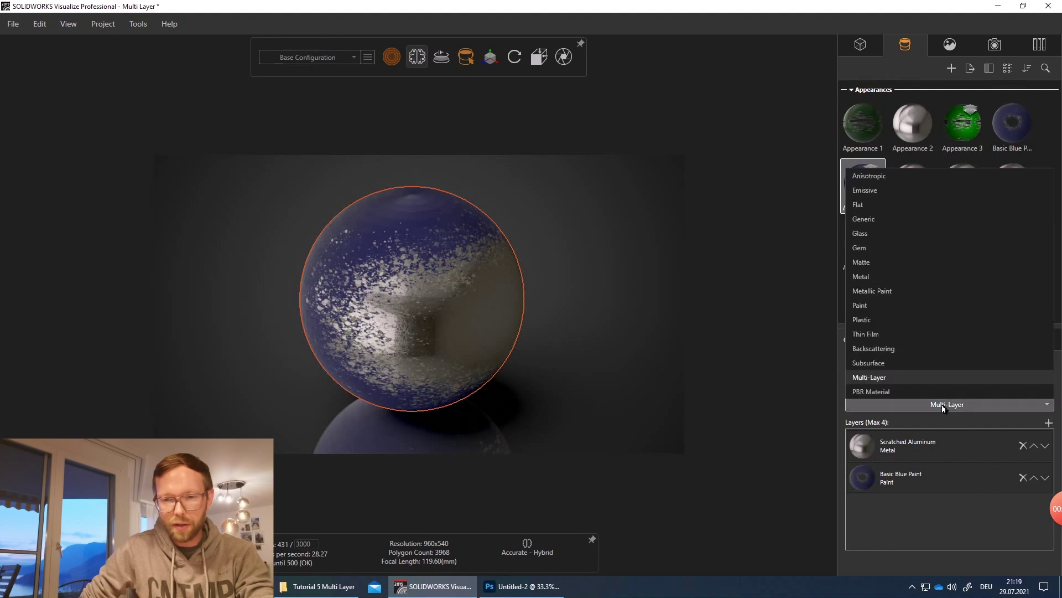
{"action": "left_click", "coordinate": [914, 128]}
{"action": "left_click", "coordinate": [924, 254]}
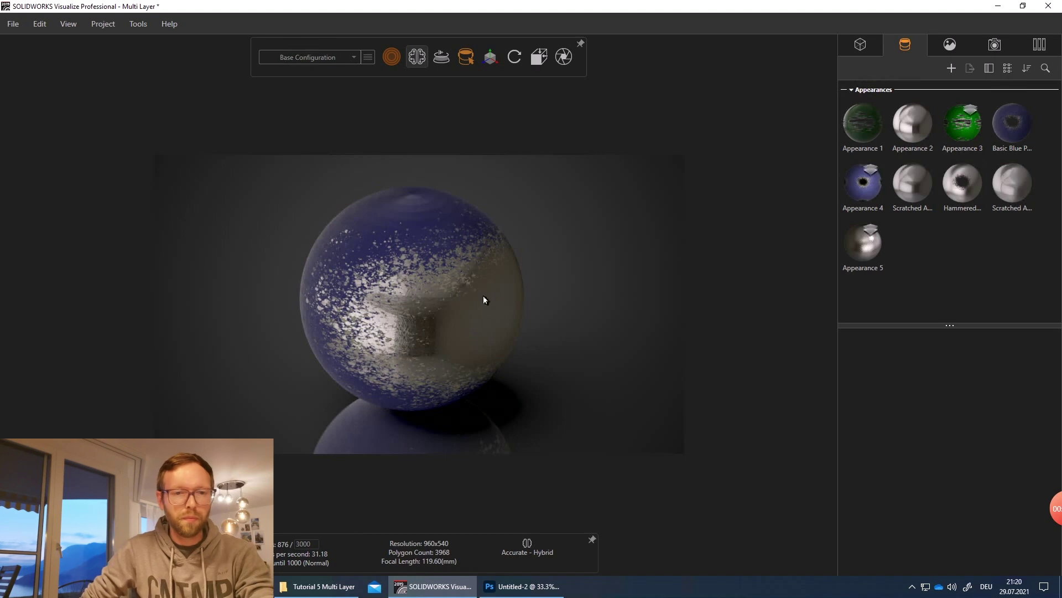
{"action": "scroll", "coordinate": [403, 286], "scroll_direction": "up", "scroll_amount": 8}
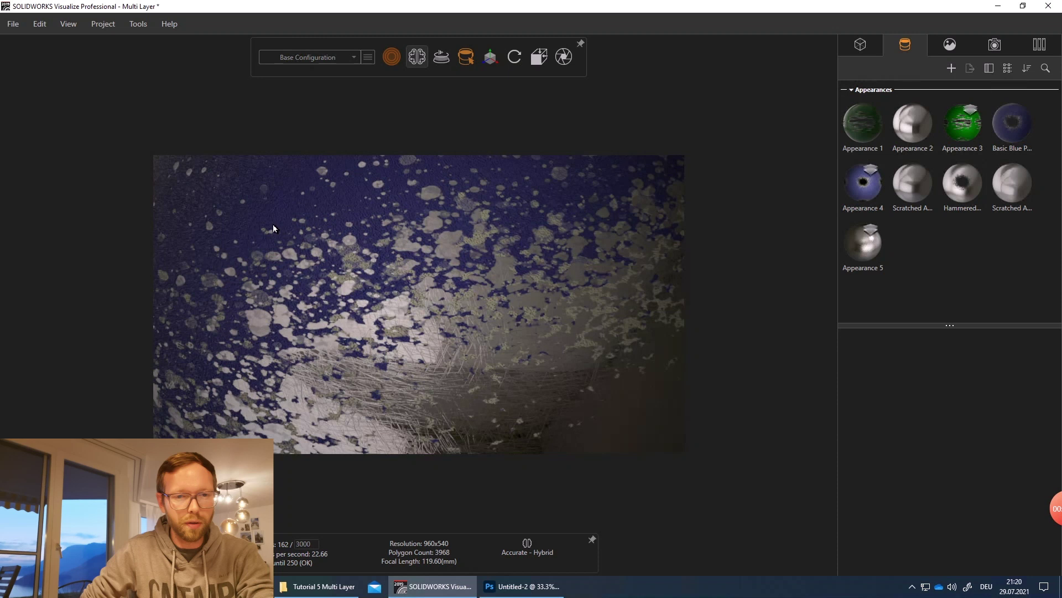
- Check the 4.png alpha texture on Basic Blue Paint, then switch to Photoshop's Untitled-2 canvas
{"action": "left_click", "coordinate": [1009, 138]}
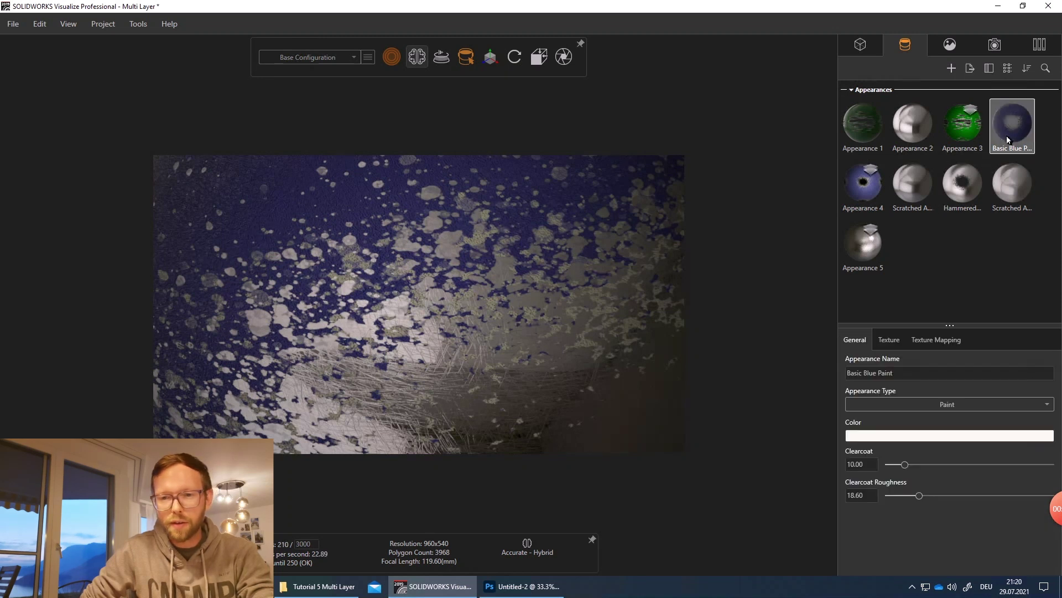
{"action": "left_click", "coordinate": [889, 339]}
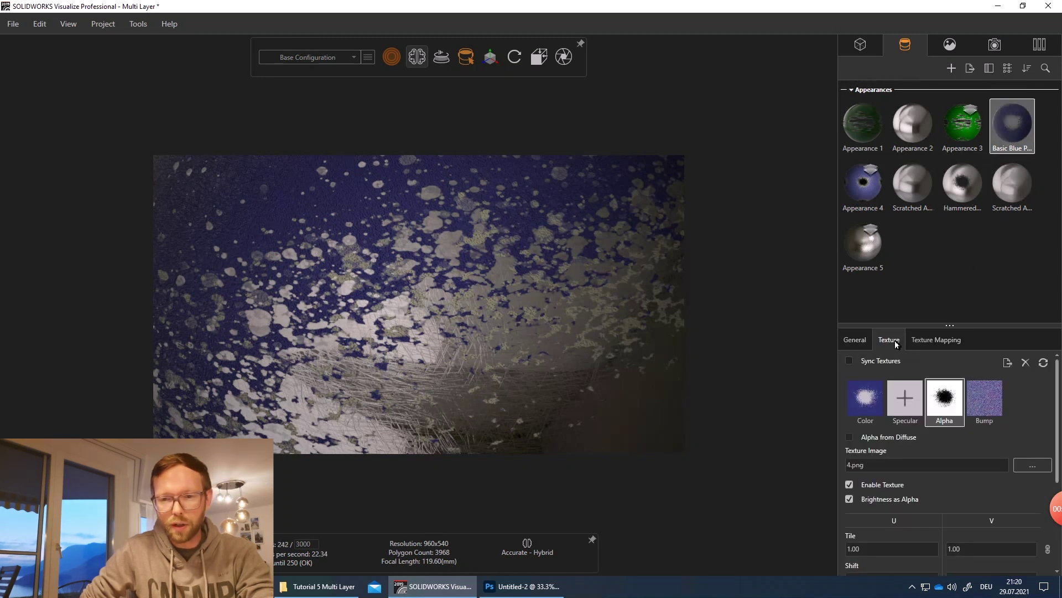
{"action": "left_click", "coordinate": [854, 344]}
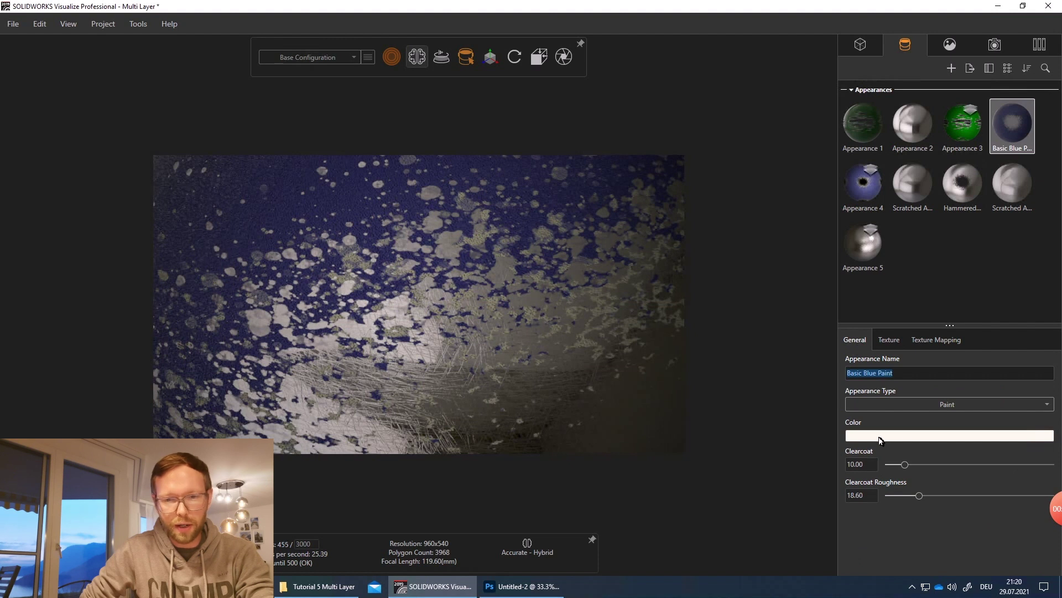
{"action": "left_click", "coordinate": [890, 343]}
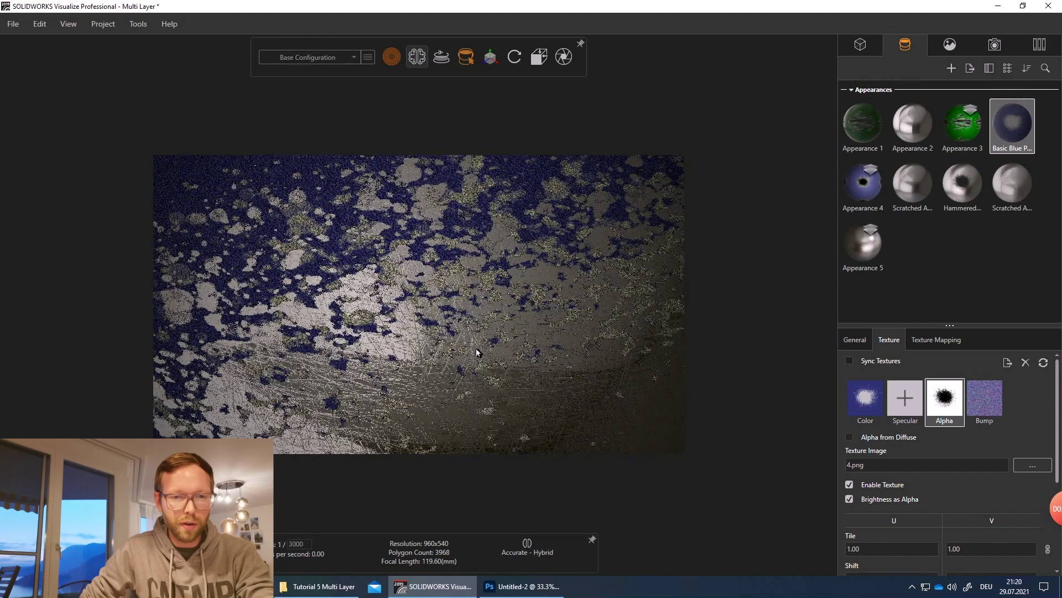
{"action": "scroll", "coordinate": [475, 350], "scroll_direction": "down", "scroll_amount": 5}
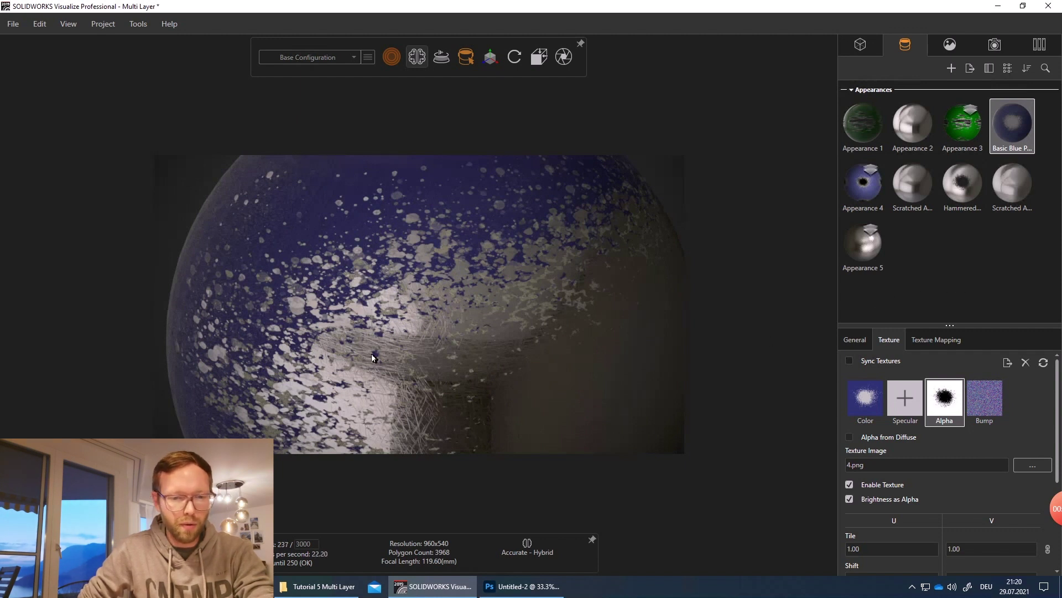
{"action": "left_click", "coordinate": [519, 591]}
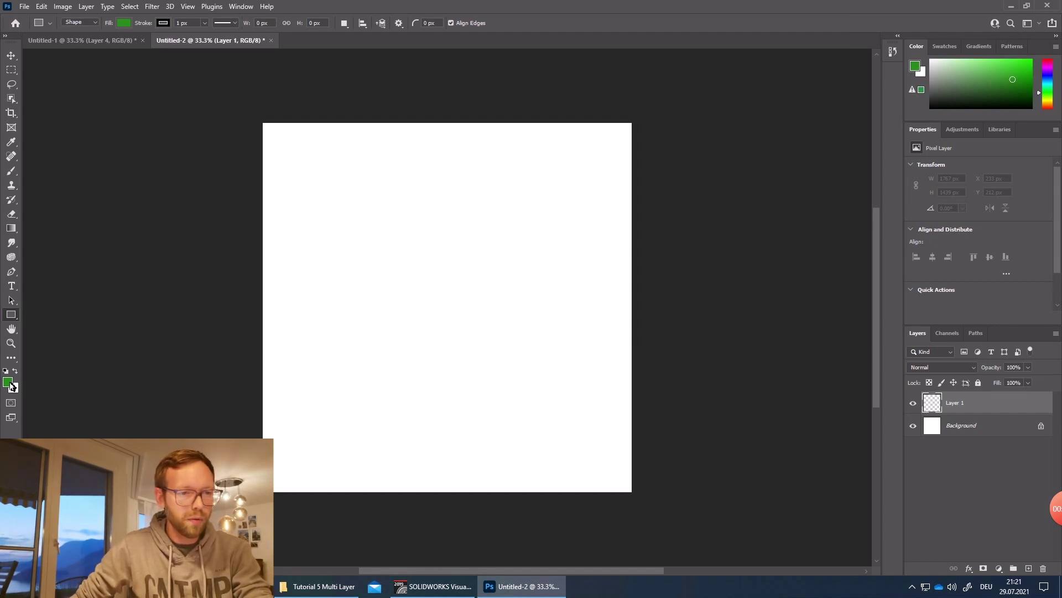
- Draw a green rectangle over the canvas, add two empty layers above it, and select Layer 1
{"action": "left_click_drag", "start_coordinate": [230, 95], "coordinate": [680, 531]}
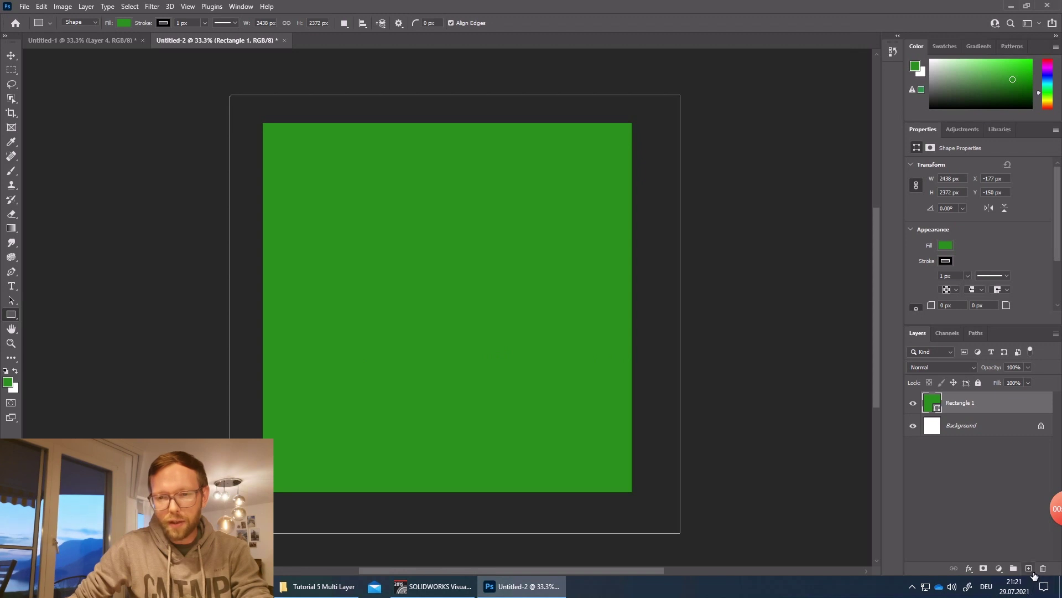
{"action": "left_click", "coordinate": [1029, 569]}
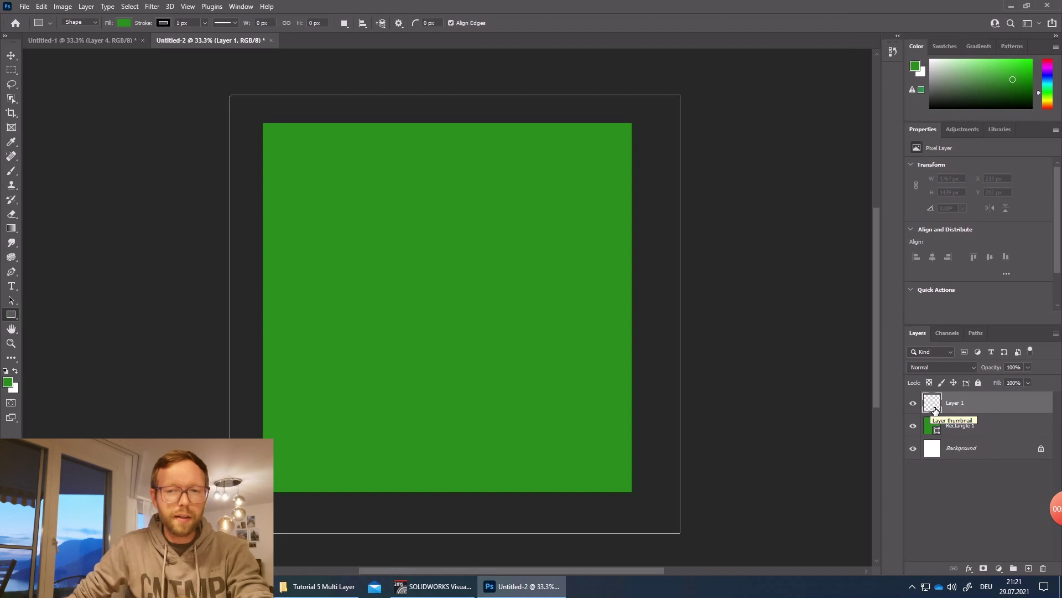
{"action": "left_click", "coordinate": [1029, 569]}
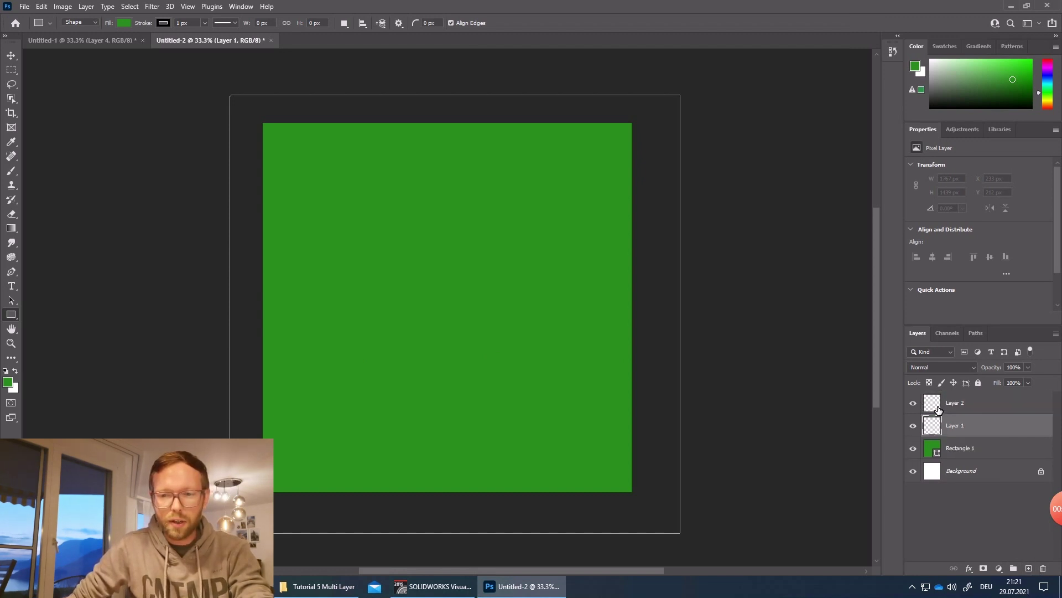
{"action": "left_click", "coordinate": [937, 431]}
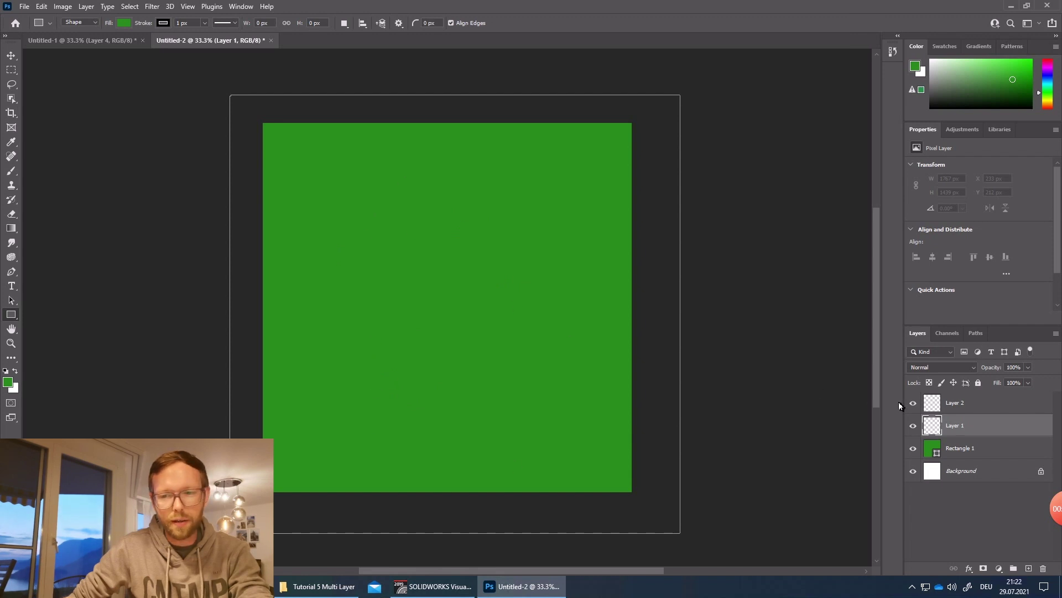
- Make Layer 1 active, with white as the paint colour and the spatter brush selected
{"action": "left_click", "coordinate": [939, 408]}
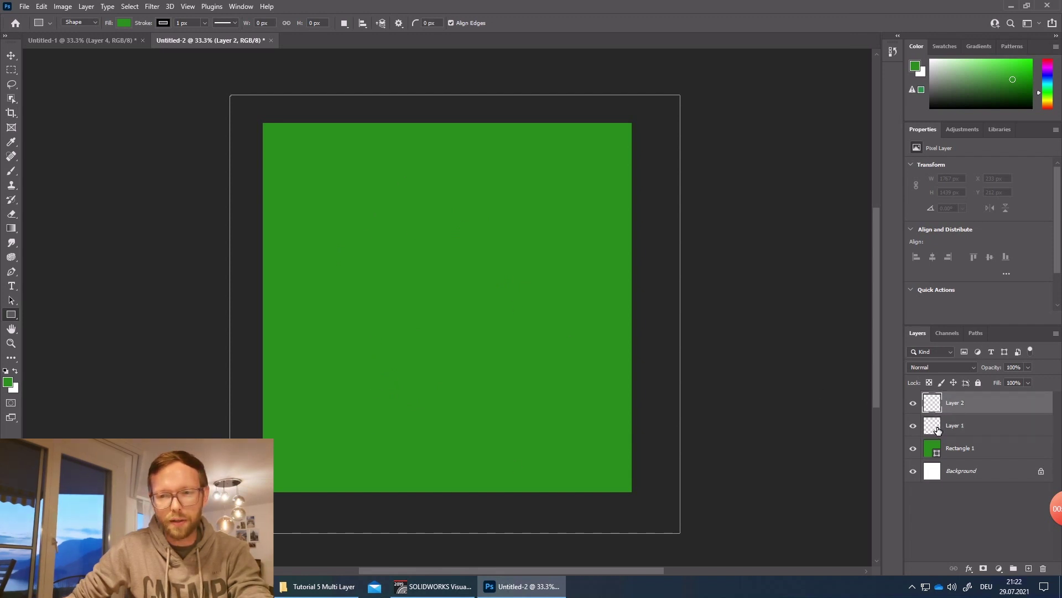
{"action": "left_click", "coordinate": [938, 429]}
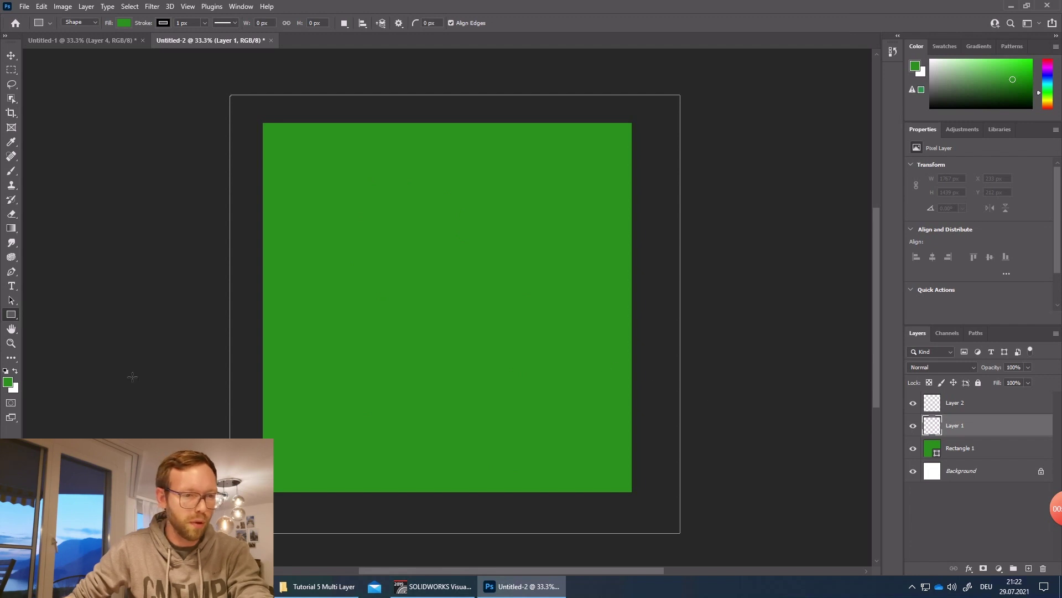
{"action": "left_click", "coordinate": [16, 373]}
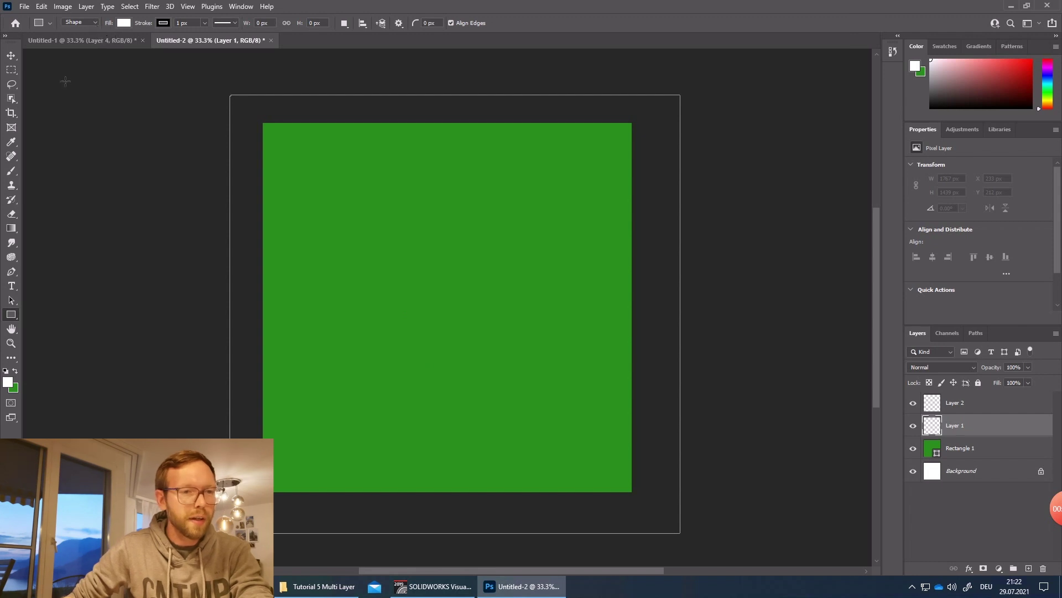
{"action": "key", "text": "b"}
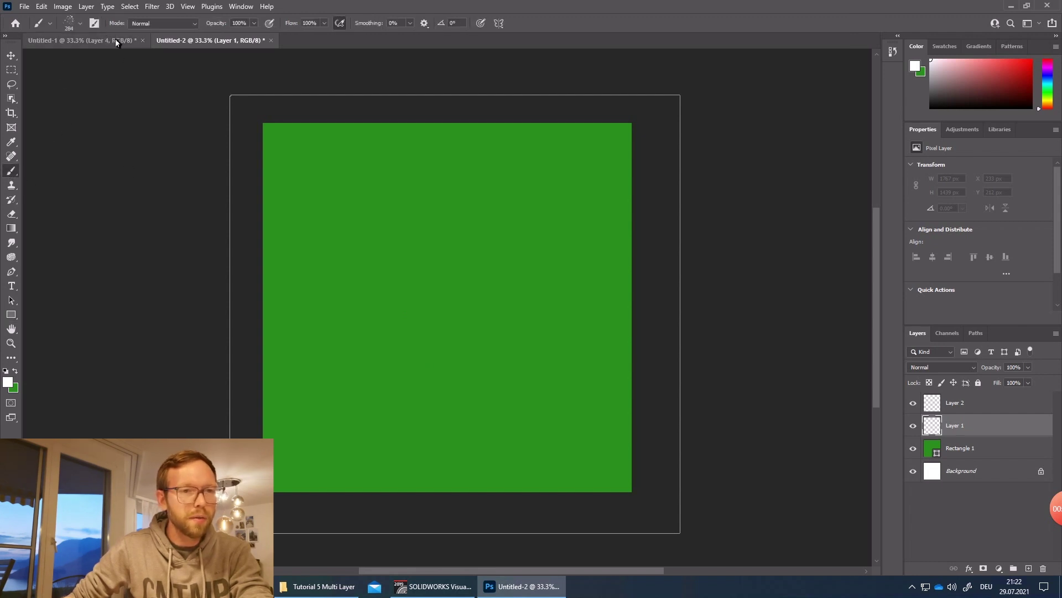
{"action": "left_click", "coordinate": [80, 24]}
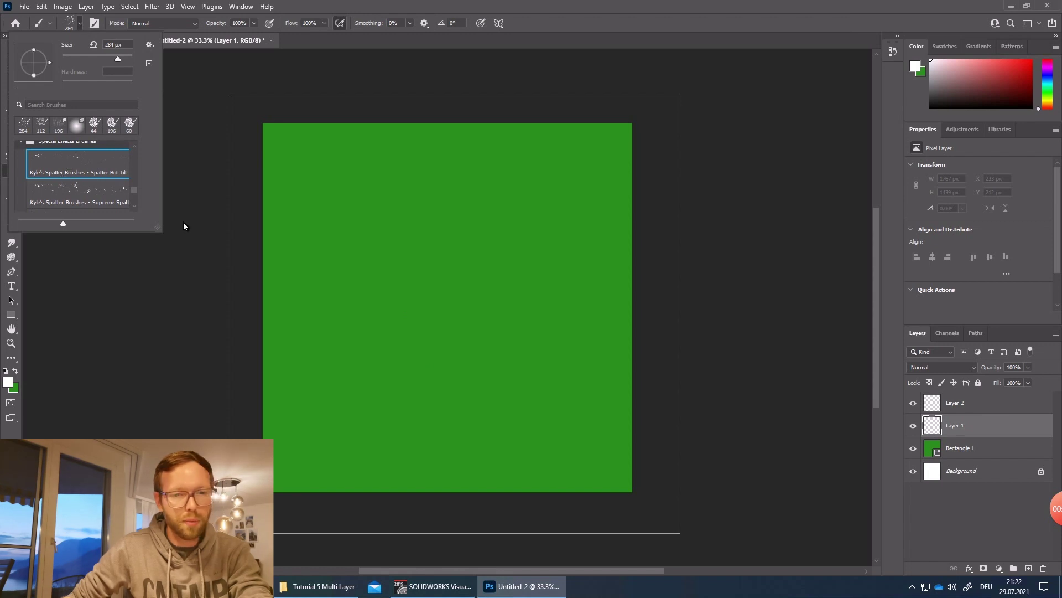
{"action": "left_click", "coordinate": [942, 433]}
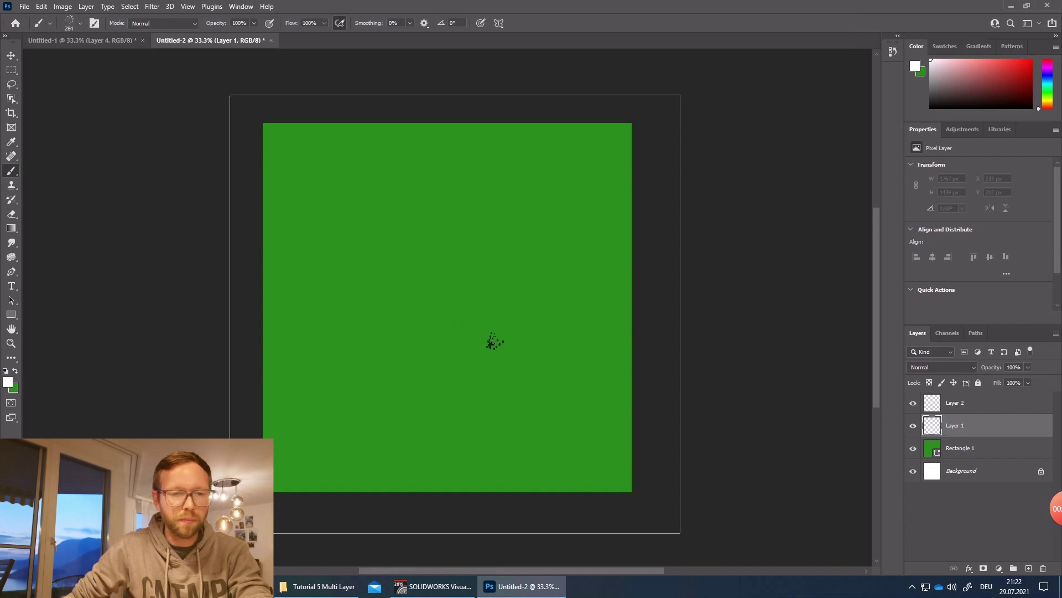
- Paint a white spatter blob near the canvas centre on Layer 1 with a smaller brush
{"action": "mouse_move", "coordinate": [438, 315]}
{"action": "left_mouse_down"}
{"action": "mouse_move", "coordinate": [451, 313]}
{"action": "mouse_move", "coordinate": [443, 307]}
{"action": "mouse_move", "coordinate": [451, 317]}
{"action": "mouse_move", "coordinate": [443, 303]}
{"action": "mouse_move", "coordinate": [451, 310]}
{"action": "left_mouse_up"}
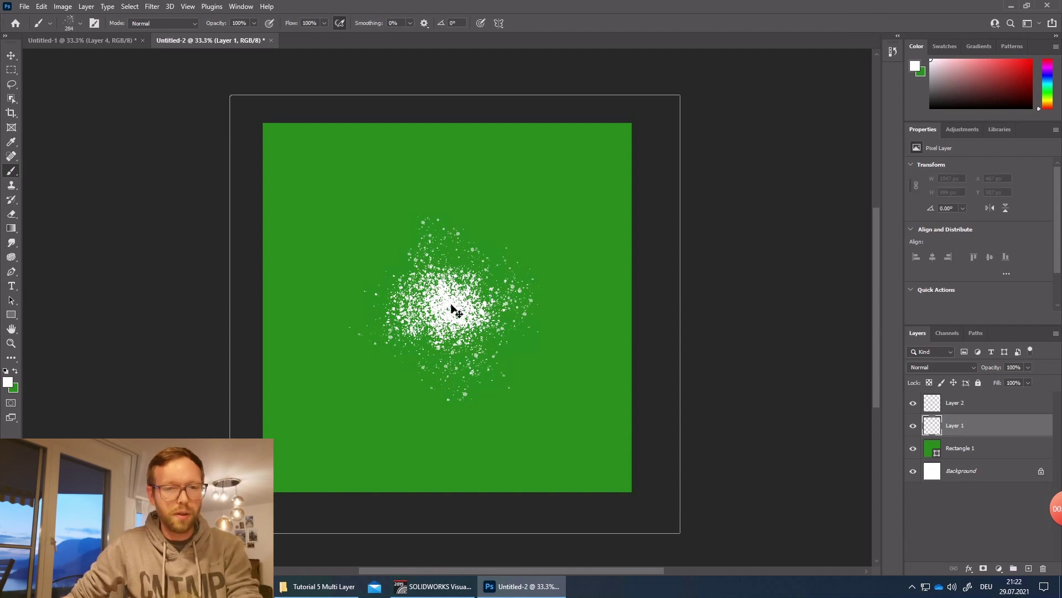
{"action": "key", "text": "ctrl+z"}
{"action": "left_click", "coordinate": [79, 23]}
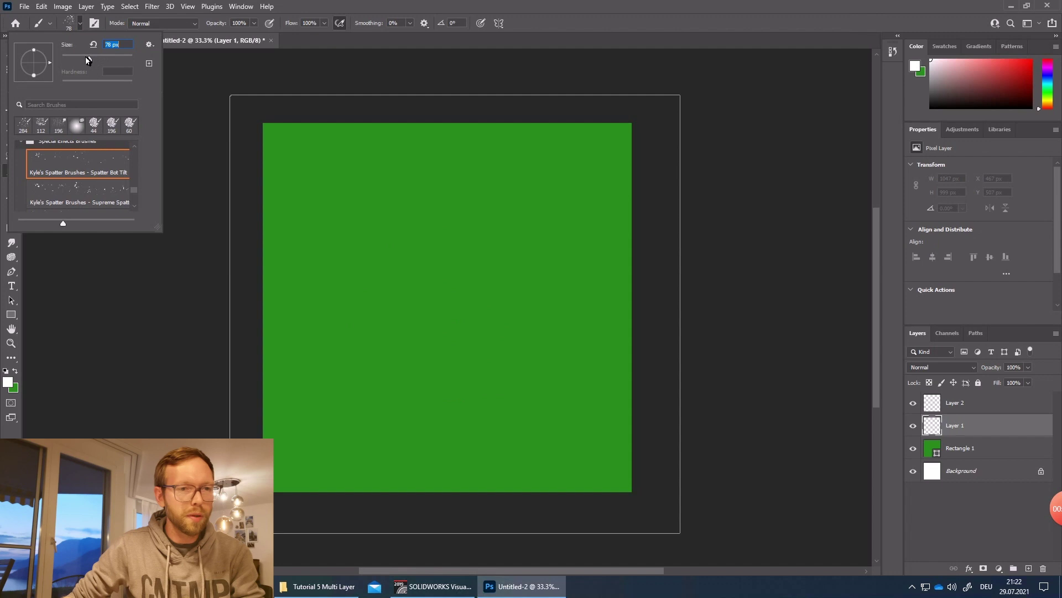
{"action": "left_click", "coordinate": [450, 314]}
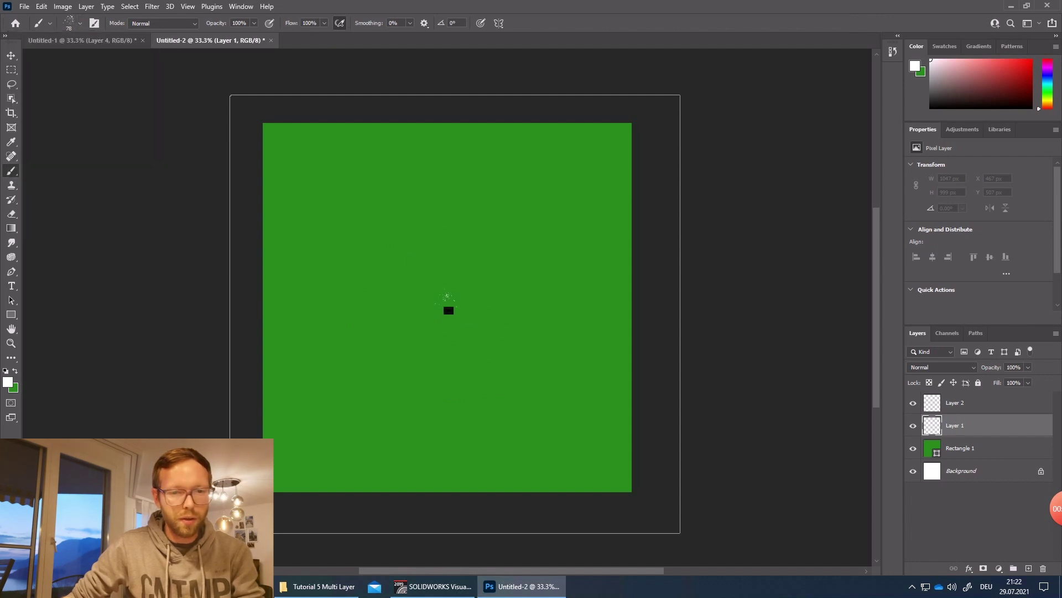
{"action": "mouse_move", "coordinate": [447, 315]}
{"action": "left_mouse_down"}
{"action": "mouse_move", "coordinate": [388, 297]}
{"action": "mouse_move", "coordinate": [421, 317]}
{"action": "mouse_move", "coordinate": [444, 313]}
{"action": "mouse_move", "coordinate": [423, 317]}
{"action": "mouse_move", "coordinate": [441, 311]}
{"action": "mouse_move", "coordinate": [432, 305]}
{"action": "mouse_move", "coordinate": [431, 321]}
{"action": "mouse_move", "coordinate": [411, 311]}
{"action": "mouse_move", "coordinate": [407, 319]}
{"action": "mouse_move", "coordinate": [458, 313]}
{"action": "mouse_move", "coordinate": [428, 325]}
{"action": "mouse_move", "coordinate": [456, 331]}
{"action": "mouse_move", "coordinate": [455, 316]}
{"action": "mouse_move", "coordinate": [418, 303]}
{"action": "mouse_move", "coordinate": [440, 300]}
{"action": "left_mouse_up"}
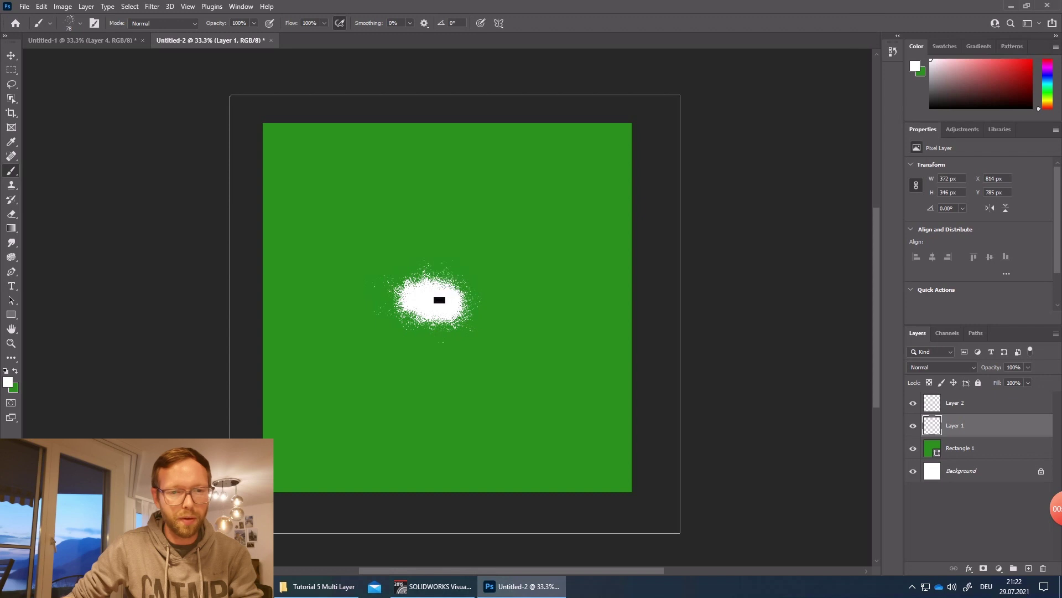
{"action": "scroll", "coordinate": [437, 309], "scroll_direction": "down", "scroll_amount": 2}
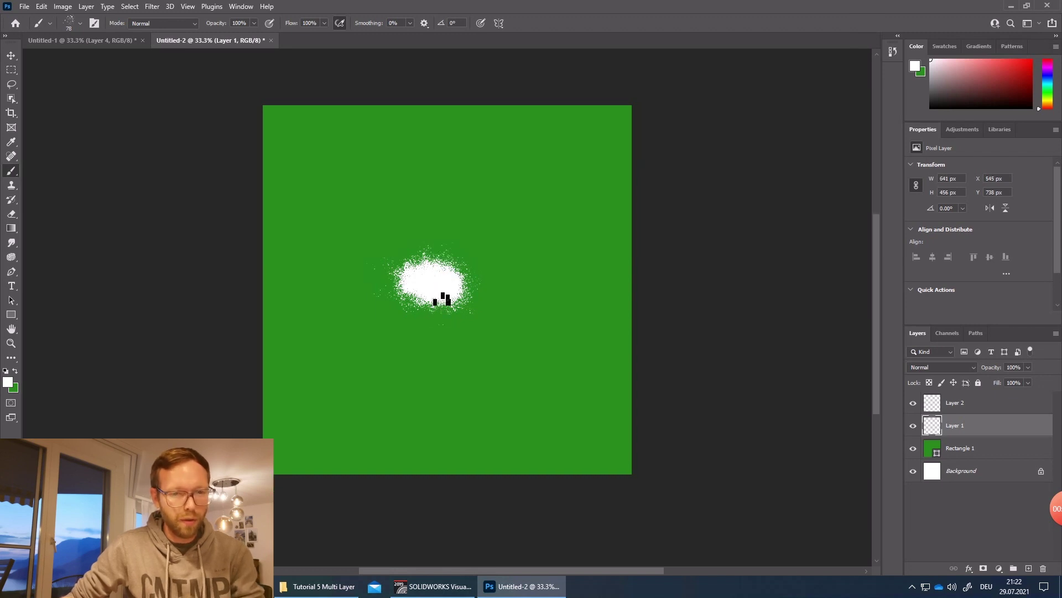
{"action": "scroll", "coordinate": [443, 299], "scroll_direction": "up", "scroll_amount": 4, "text": "alt"}
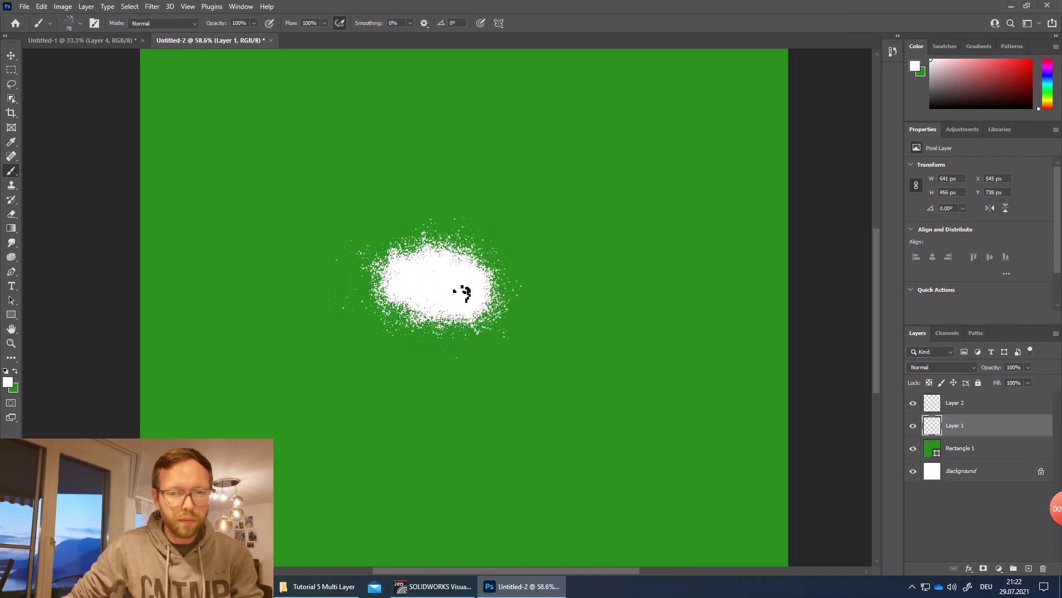
- Enlarge the brush to 108 px and spray a ring of white specks around the blob
{"action": "mouse_move", "coordinate": [487, 276]}
{"action": "left_mouse_down"}
{"action": "mouse_move", "coordinate": [527, 266]}
{"action": "mouse_move", "coordinate": [504, 237]}
{"action": "mouse_move", "coordinate": [443, 224]}
{"action": "left_mouse_up"}
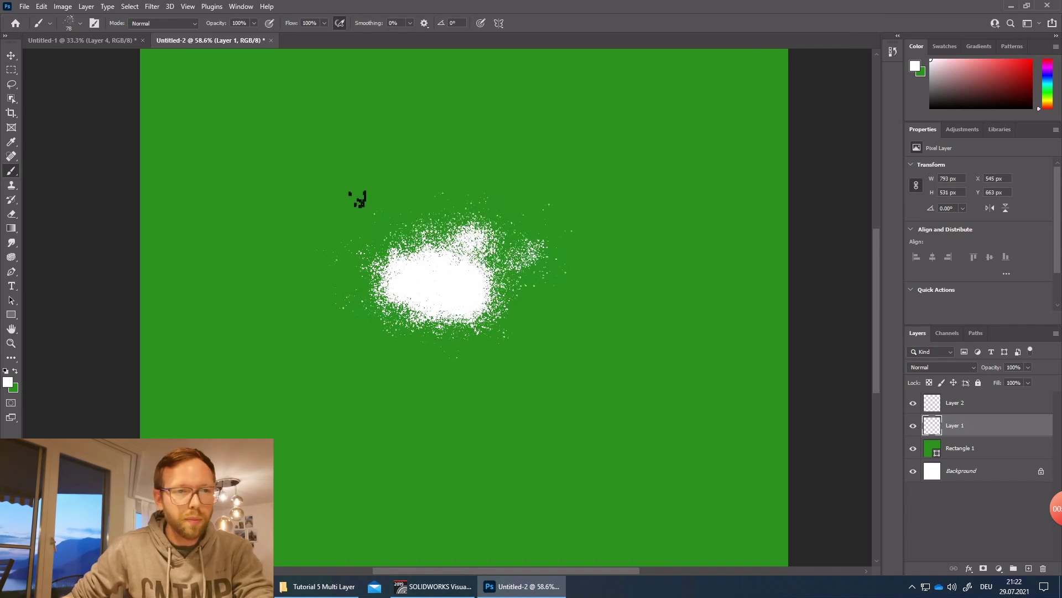
{"action": "left_click", "coordinate": [81, 23]}
{"action": "left_click", "coordinate": [100, 56]}
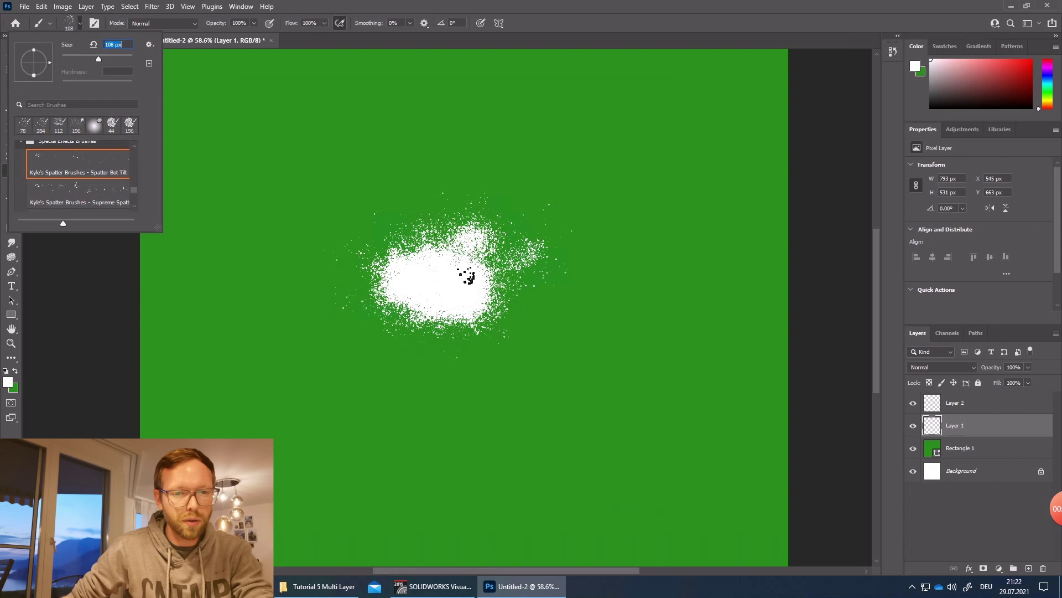
{"action": "left_click", "coordinate": [420, 249]}
{"action": "mouse_move", "coordinate": [380, 292]}
{"action": "left_mouse_down"}
{"action": "mouse_move", "coordinate": [396, 315]}
{"action": "mouse_move", "coordinate": [518, 345]}
{"action": "mouse_move", "coordinate": [548, 308]}
{"action": "mouse_move", "coordinate": [465, 234]}
{"action": "mouse_move", "coordinate": [387, 256]}
{"action": "mouse_move", "coordinate": [373, 272]}
{"action": "mouse_move", "coordinate": [394, 346]}
{"action": "mouse_move", "coordinate": [459, 360]}
{"action": "mouse_move", "coordinate": [510, 352]}
{"action": "mouse_move", "coordinate": [528, 305]}
{"action": "mouse_move", "coordinate": [503, 258]}
{"action": "mouse_move", "coordinate": [438, 231]}
{"action": "mouse_move", "coordinate": [445, 334]}
{"action": "left_mouse_up"}
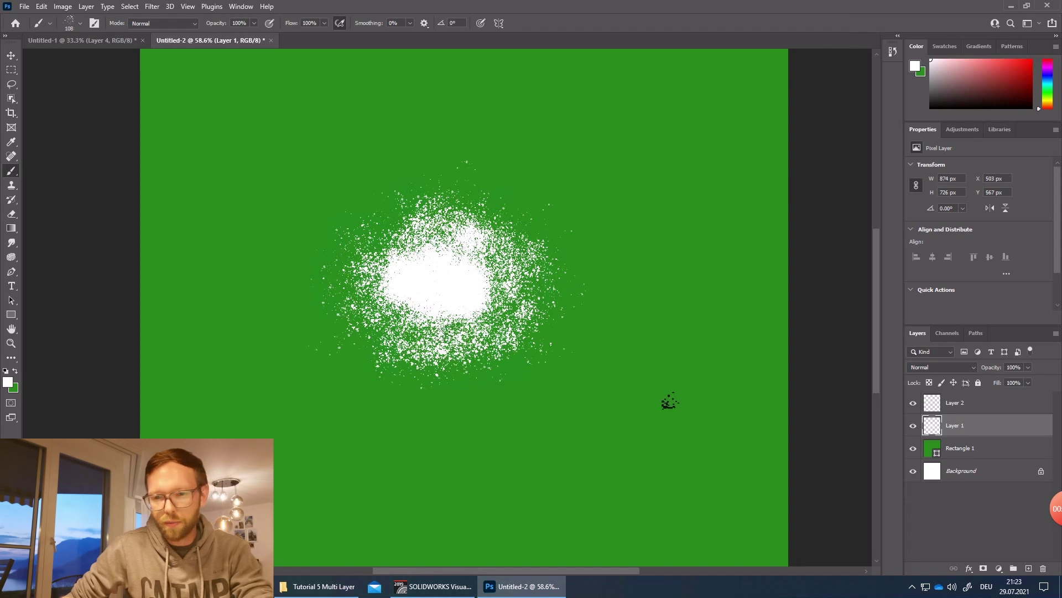
{"action": "left_click", "coordinate": [939, 409]}
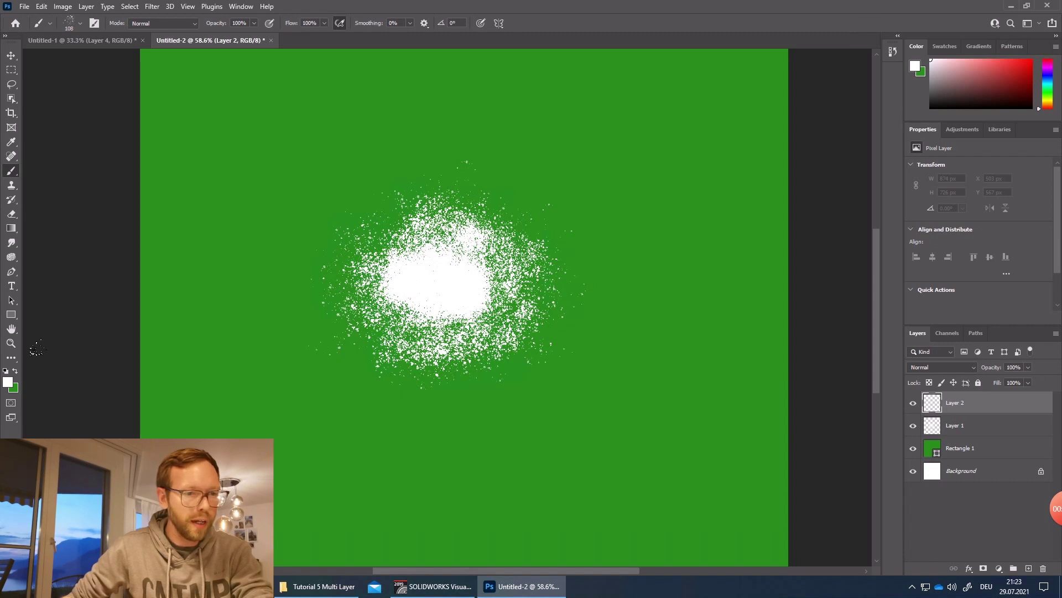
- Set the foreground colour to black and make the spatter brush slightly smaller
{"action": "left_click", "coordinate": [8, 382]}
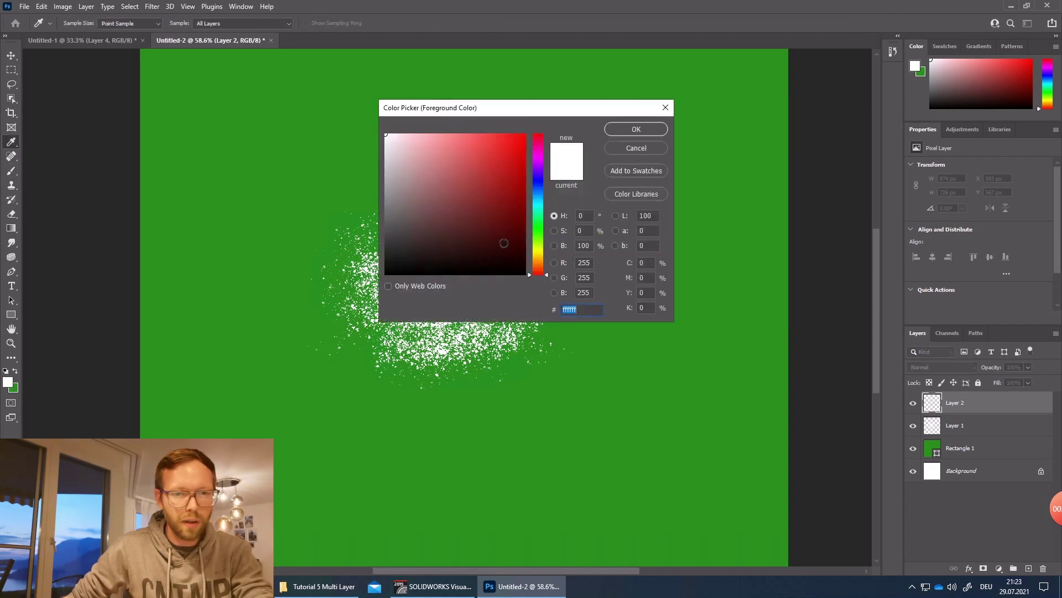
{"action": "left_click", "coordinate": [396, 274]}
{"action": "left_click", "coordinate": [636, 129]}
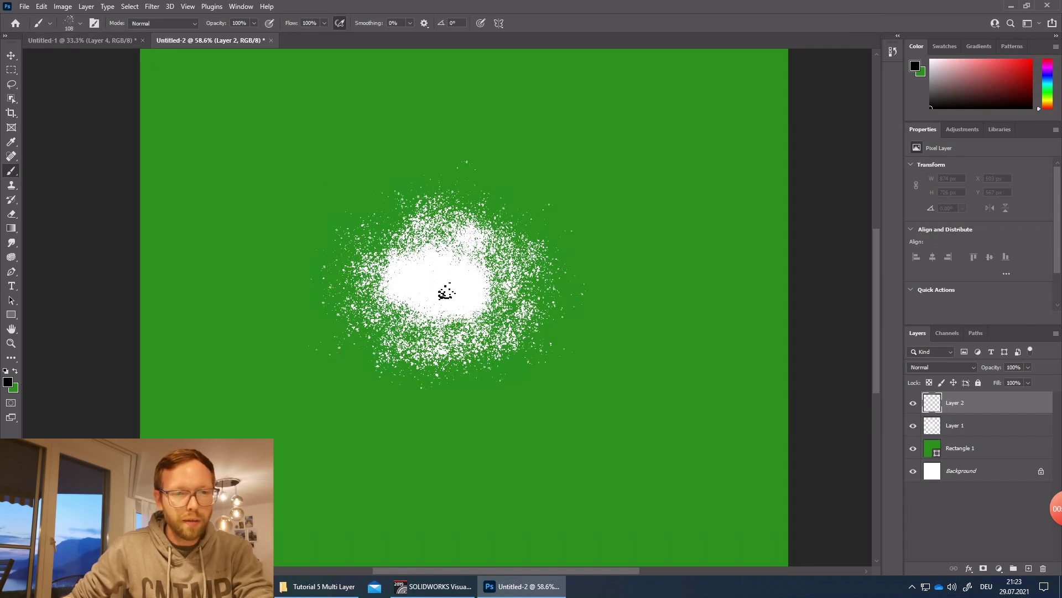
{"action": "left_click", "coordinate": [81, 25]}
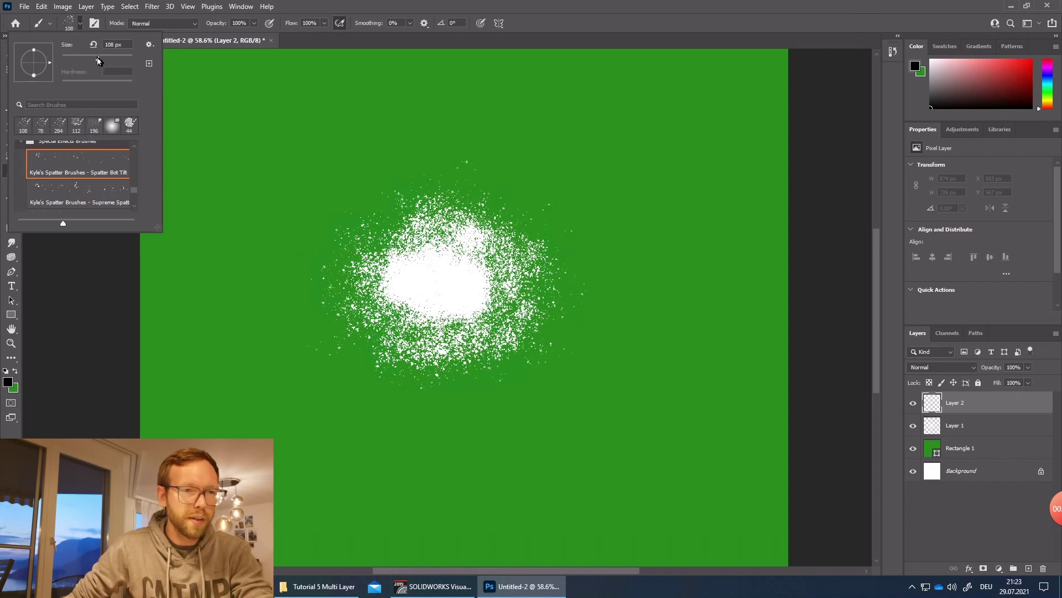
{"action": "left_click_drag", "start_coordinate": [97, 57], "coordinate": [94, 58]}
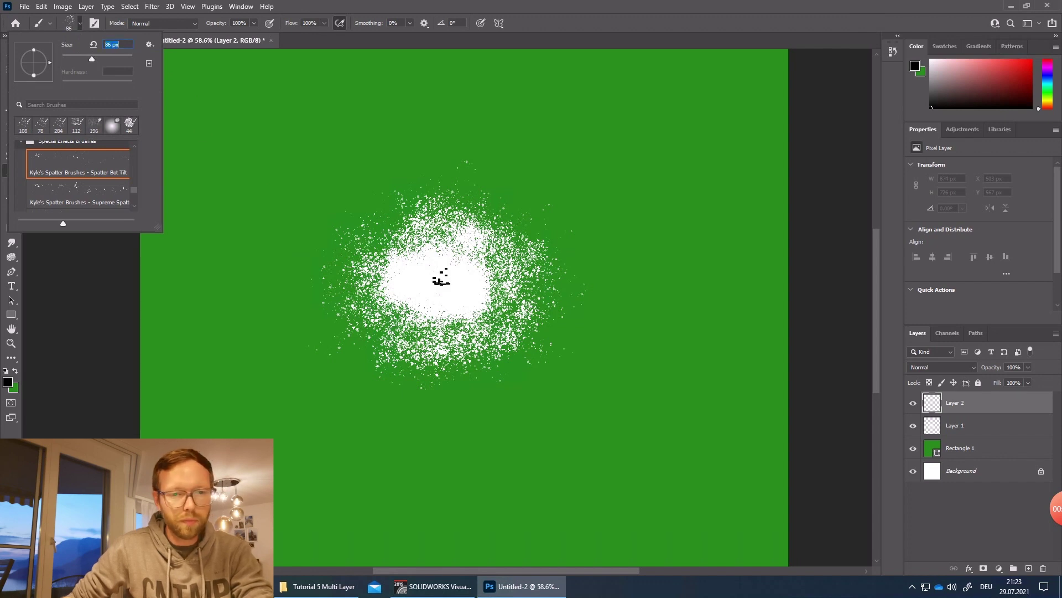
- Paint dense black spatter over the centre of the white blob on Layer 2
{"action": "mouse_move", "coordinate": [443, 285]}
{"action": "left_mouse_down"}
{"action": "mouse_move", "coordinate": [429, 274]}
{"action": "mouse_move", "coordinate": [437, 293]}
{"action": "mouse_move", "coordinate": [434, 279]}
{"action": "mouse_move", "coordinate": [454, 283]}
{"action": "mouse_move", "coordinate": [421, 264]}
{"action": "mouse_move", "coordinate": [468, 292]}
{"action": "left_mouse_up"}
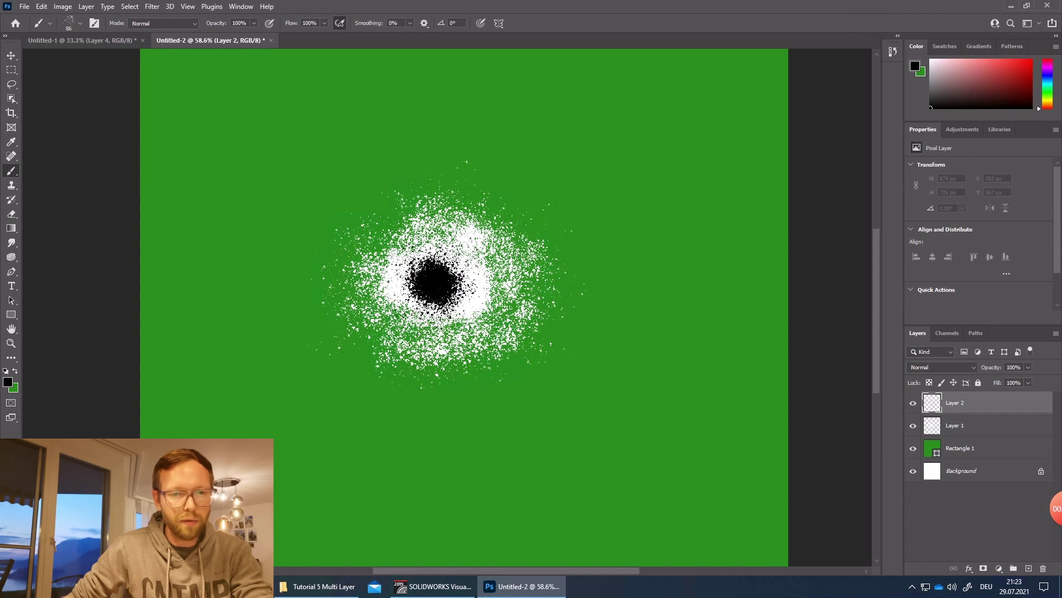
{"action": "mouse_move", "coordinate": [425, 255]}
{"action": "left_mouse_down"}
{"action": "mouse_move", "coordinate": [407, 287]}
{"action": "mouse_move", "coordinate": [434, 255]}
{"action": "mouse_move", "coordinate": [401, 282]}
{"action": "mouse_move", "coordinate": [410, 299]}
{"action": "left_mouse_up"}
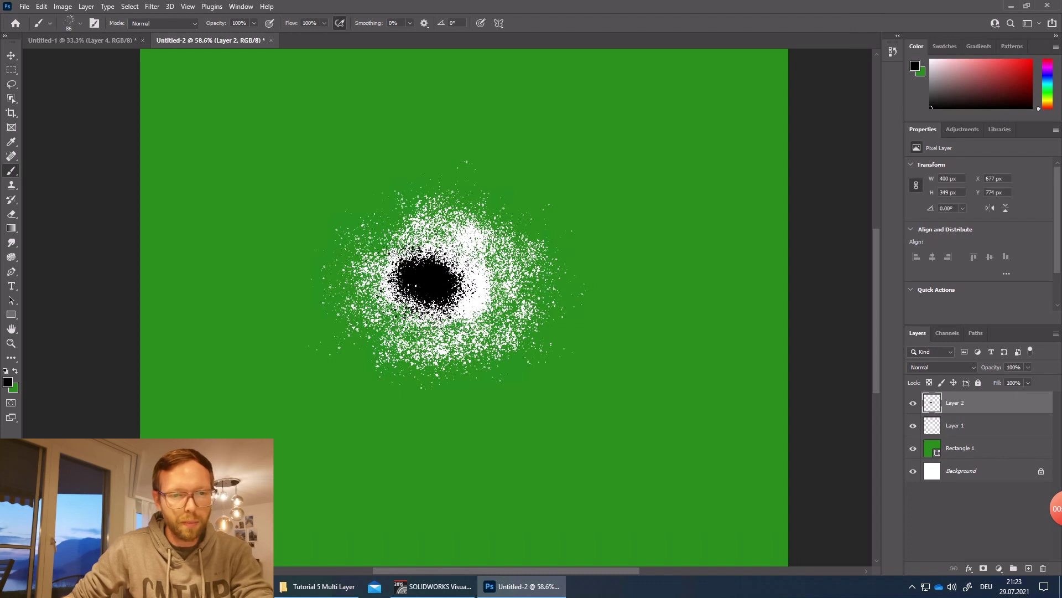
{"action": "mouse_move", "coordinate": [443, 258]}
{"action": "left_mouse_down"}
{"action": "mouse_move", "coordinate": [473, 271]}
{"action": "mouse_move", "coordinate": [442, 254]}
{"action": "mouse_move", "coordinate": [460, 293]}
{"action": "mouse_move", "coordinate": [464, 260]}
{"action": "mouse_move", "coordinate": [476, 305]}
{"action": "mouse_move", "coordinate": [468, 277]}
{"action": "mouse_move", "coordinate": [437, 258]}
{"action": "mouse_move", "coordinate": [465, 274]}
{"action": "mouse_move", "coordinate": [476, 266]}
{"action": "mouse_move", "coordinate": [443, 312]}
{"action": "mouse_move", "coordinate": [451, 318]}
{"action": "mouse_move", "coordinate": [418, 332]}
{"action": "mouse_move", "coordinate": [357, 276]}
{"action": "mouse_move", "coordinate": [448, 235]}
{"action": "mouse_move", "coordinate": [440, 244]}
{"action": "mouse_move", "coordinate": [412, 215]}
{"action": "left_mouse_up"}
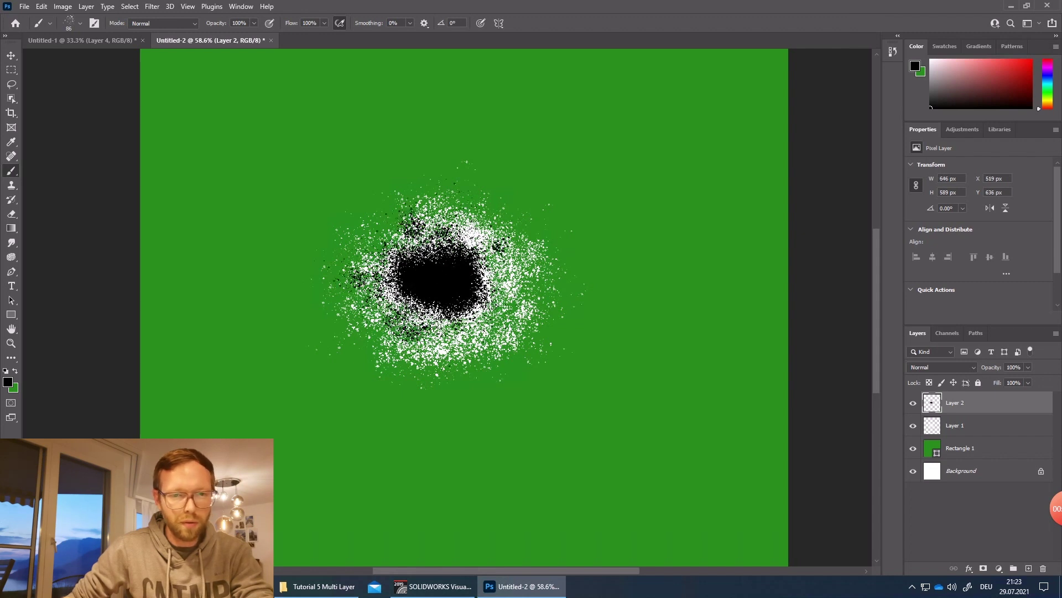
{"action": "mouse_move", "coordinate": [498, 243]}
{"action": "left_mouse_down"}
{"action": "mouse_move", "coordinate": [482, 235]}
{"action": "mouse_move", "coordinate": [495, 285]}
{"action": "mouse_move", "coordinate": [490, 337]}
{"action": "mouse_move", "coordinate": [412, 314]}
{"action": "mouse_move", "coordinate": [460, 343]}
{"action": "mouse_move", "coordinate": [437, 309]}
{"action": "mouse_move", "coordinate": [395, 290]}
{"action": "left_mouse_up"}
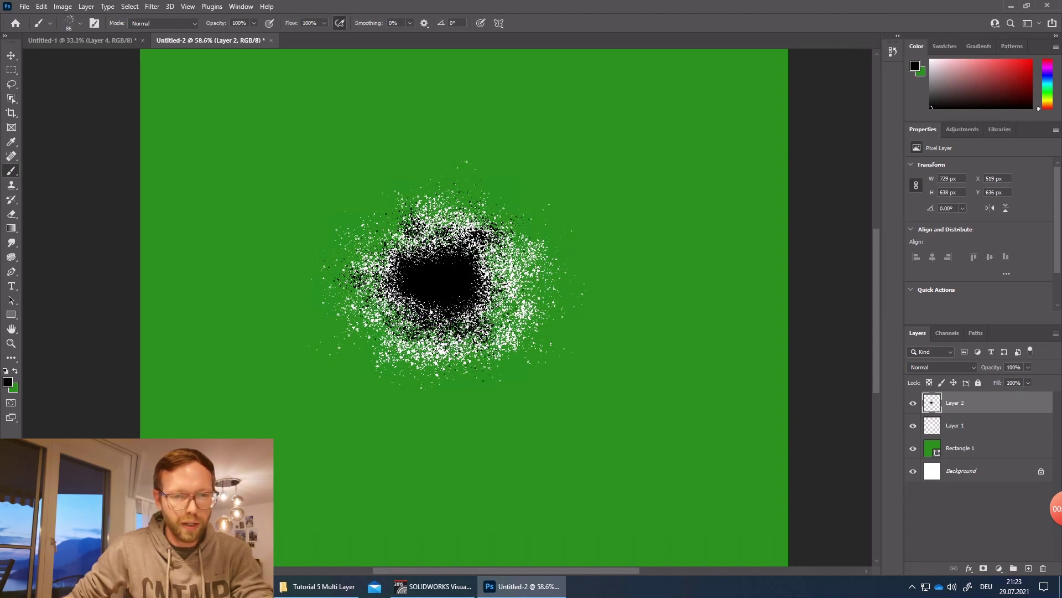
{"action": "mouse_move", "coordinate": [457, 340]}
{"action": "left_mouse_down"}
{"action": "mouse_move", "coordinate": [437, 292]}
{"action": "mouse_move", "coordinate": [495, 288]}
{"action": "left_mouse_up"}
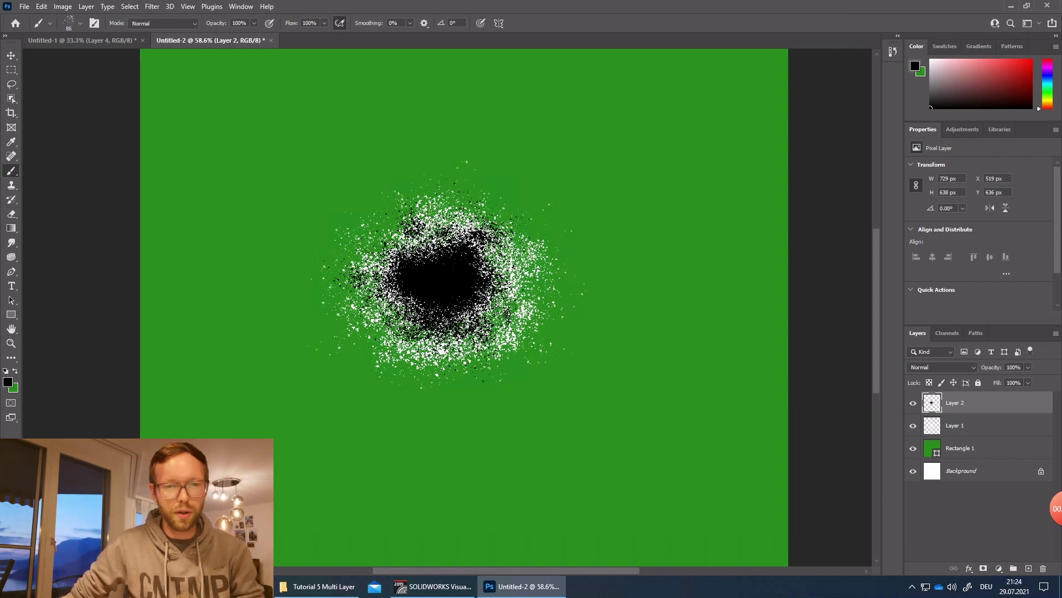
{"action": "left_click", "coordinate": [658, 346]}
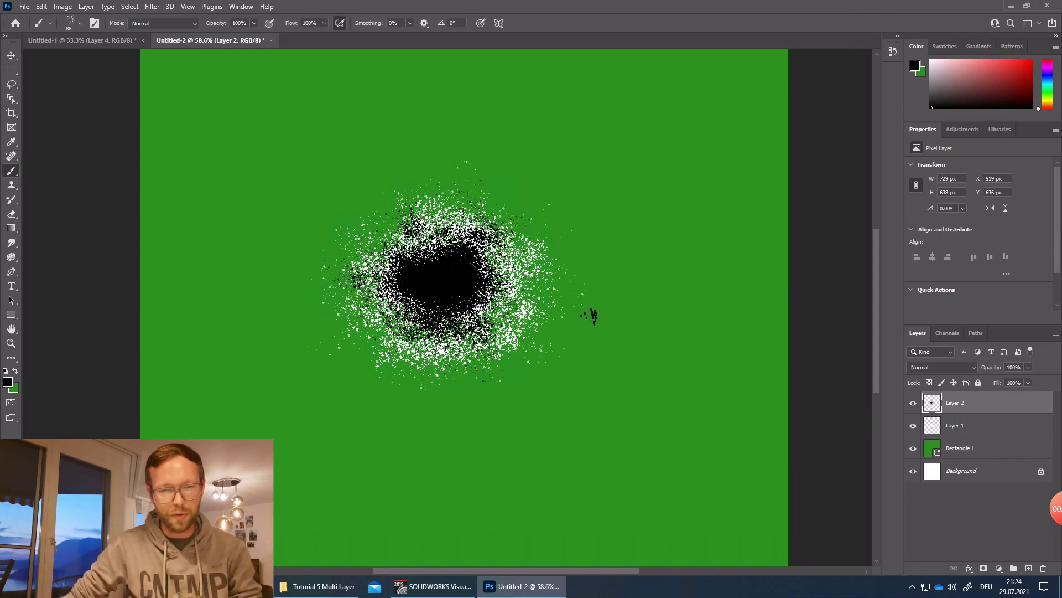
- Hide Rectangle 1 and Layer 1, and quick-export the visible black spatter as PNG
{"action": "left_click", "coordinate": [914, 448]}
{"action": "left_click", "coordinate": [913, 426]}
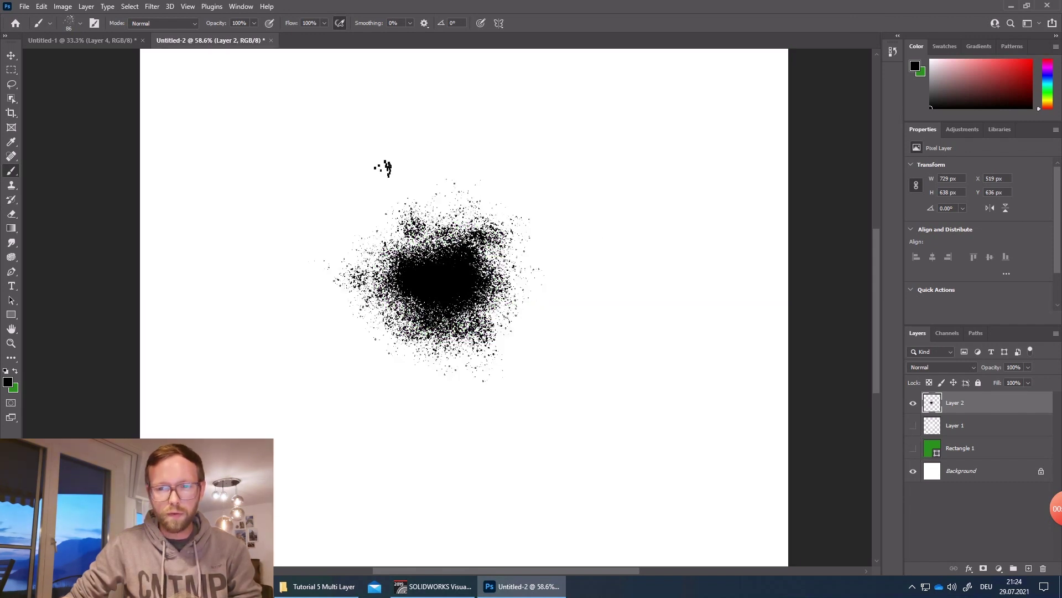
{"action": "left_click", "coordinate": [25, 6]}
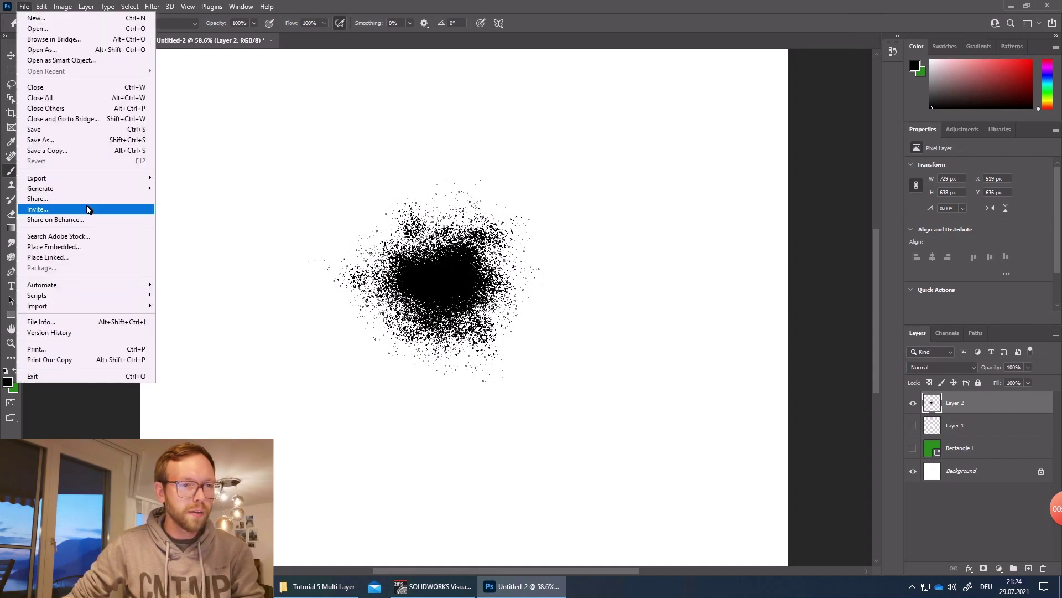
{"action": "mouse_move", "coordinate": [55, 185]}
{"action": "left_click", "coordinate": [193, 177]}
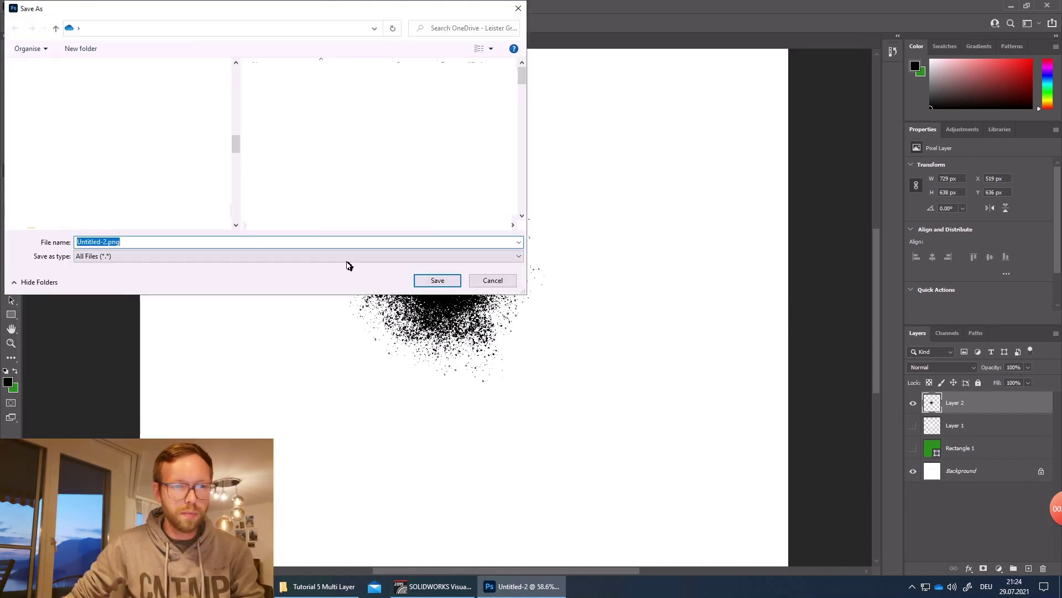
- Save the export as example1.png in the Tutorial 5 Multi Layer folder
{"action": "left_click_drag", "start_coordinate": [239, 151], "coordinate": [234, 80]}
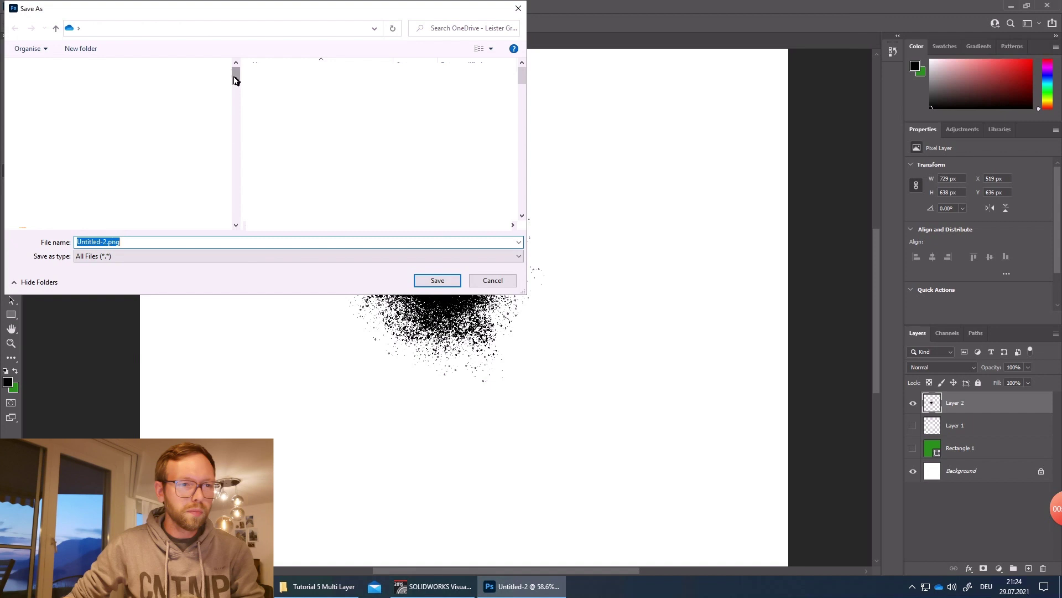
{"action": "left_click", "coordinate": [55, 228]}
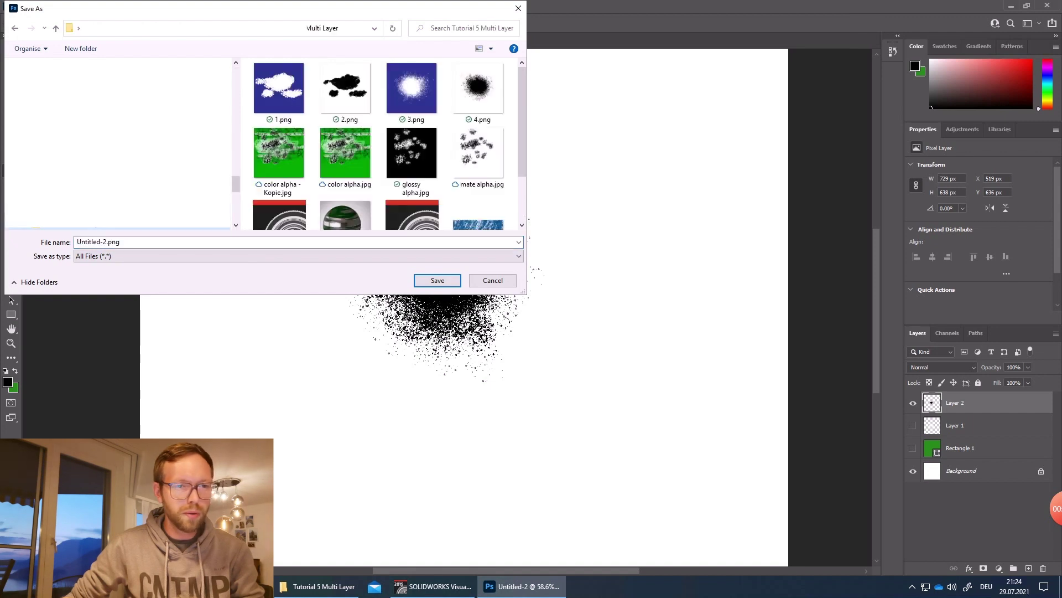
{"action": "left_click", "coordinate": [143, 243]}
{"action": "key", "text": "End"}
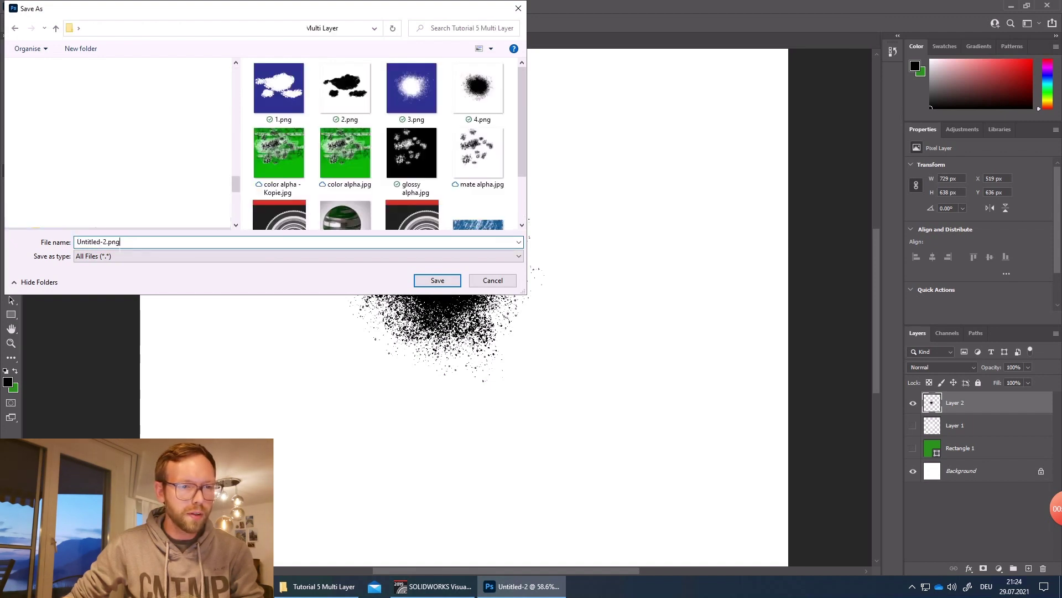
{"action": "left_click_drag", "start_coordinate": [106, 242], "coordinate": [66, 246]}
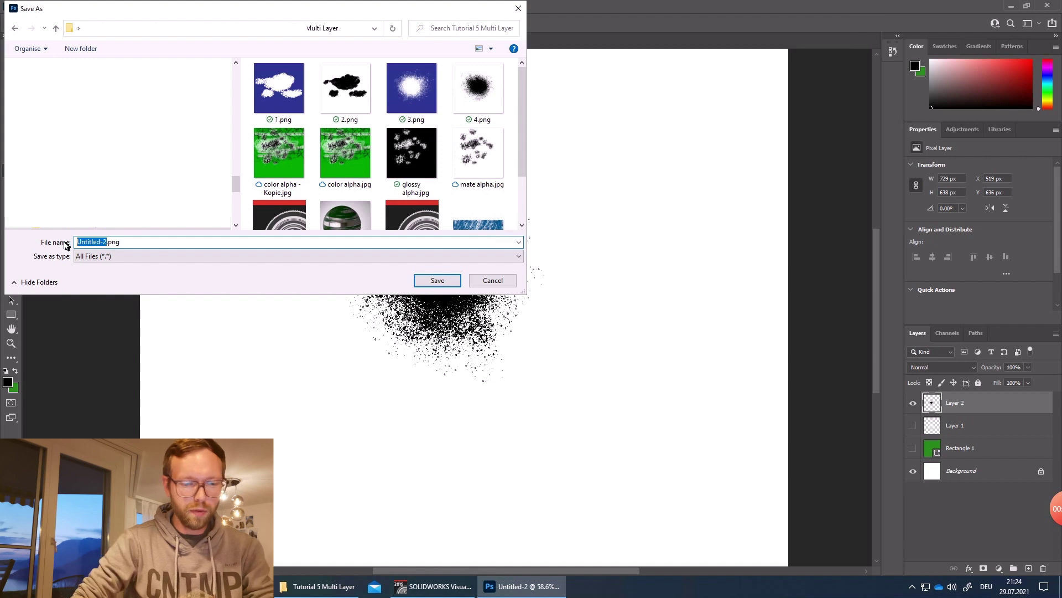
{"action": "type", "text": "e"}
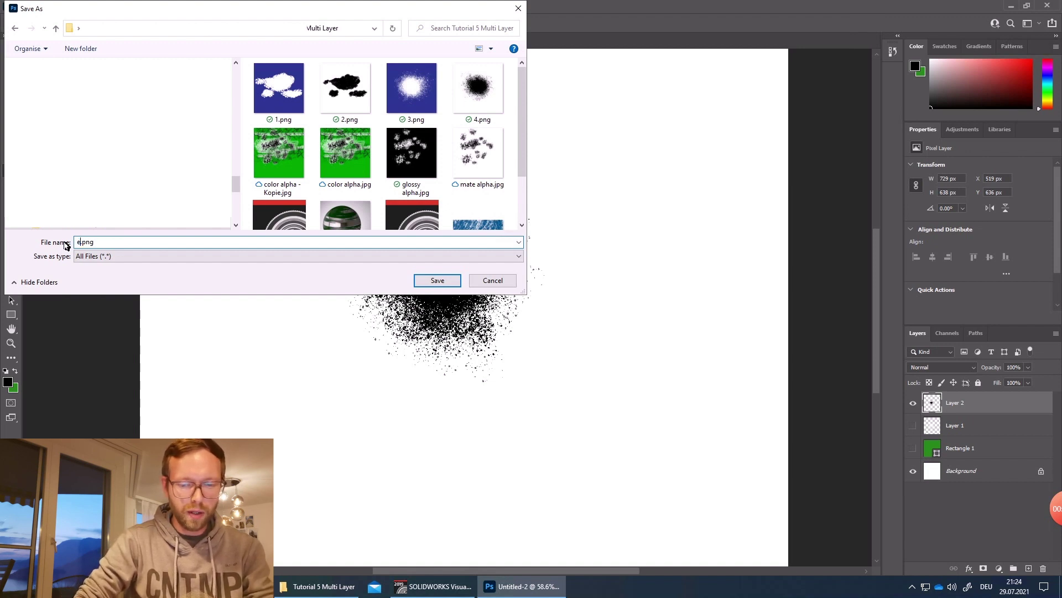
{"action": "type", "text": "mission"}
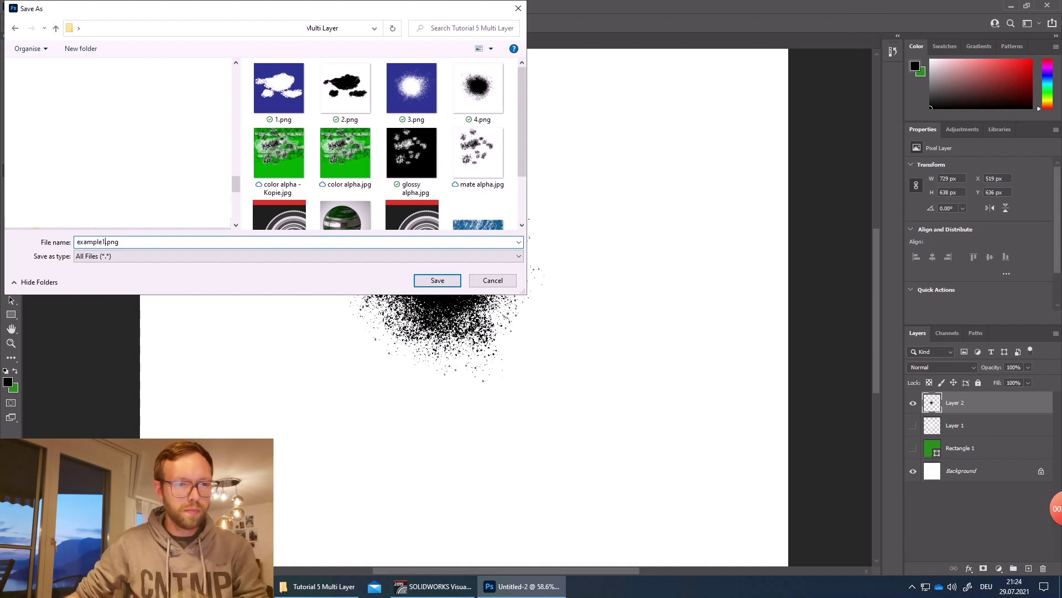
{"action": "left_click", "coordinate": [437, 280]}
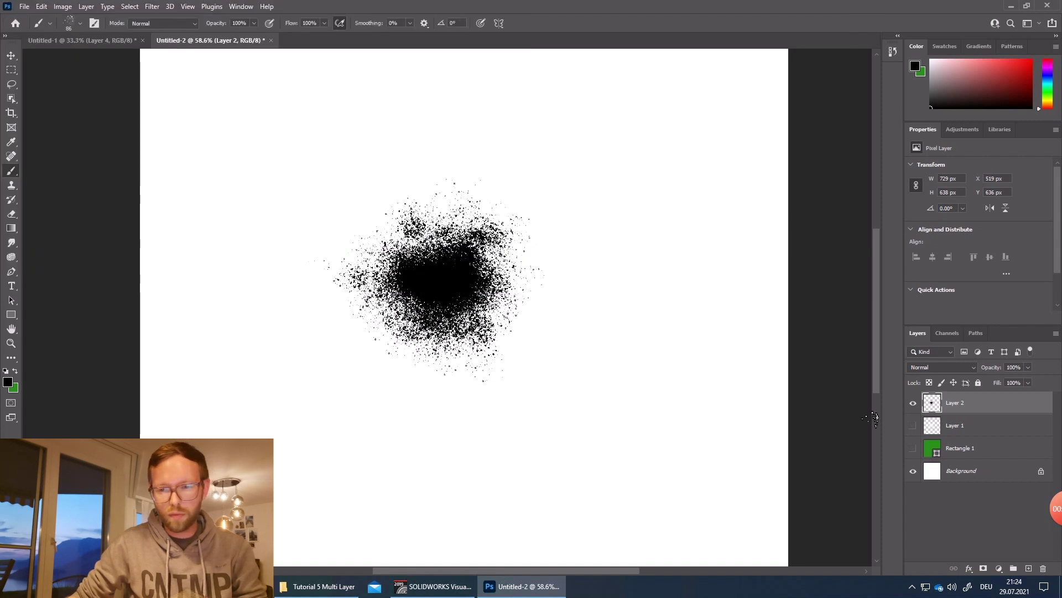
- Hide Layer 2, show Rectangle 1 again, and quick-export the green and white image as PNG
{"action": "left_click", "coordinate": [914, 403]}
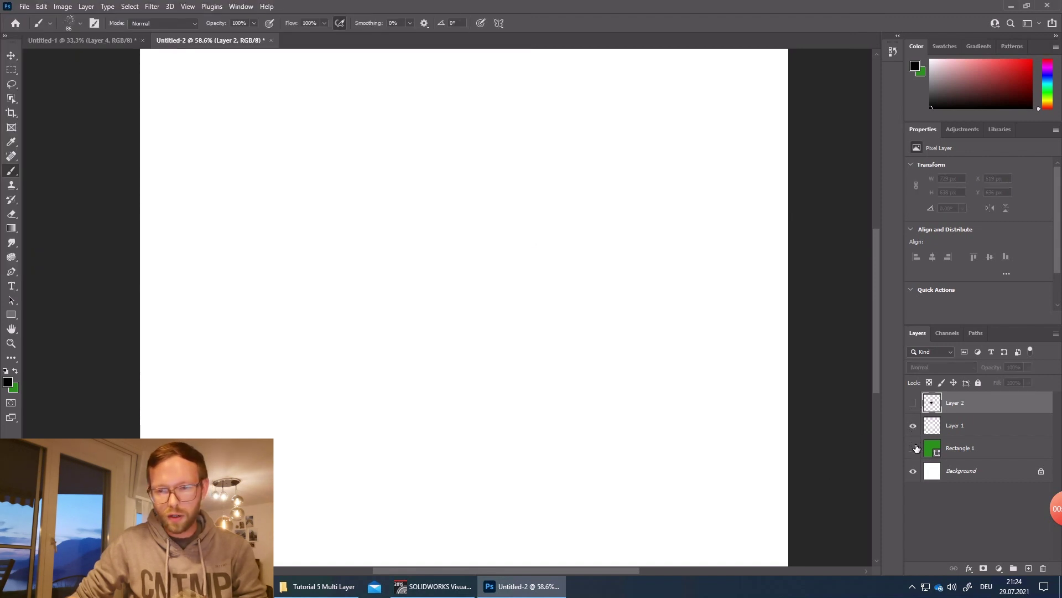
{"action": "left_click", "coordinate": [914, 449]}
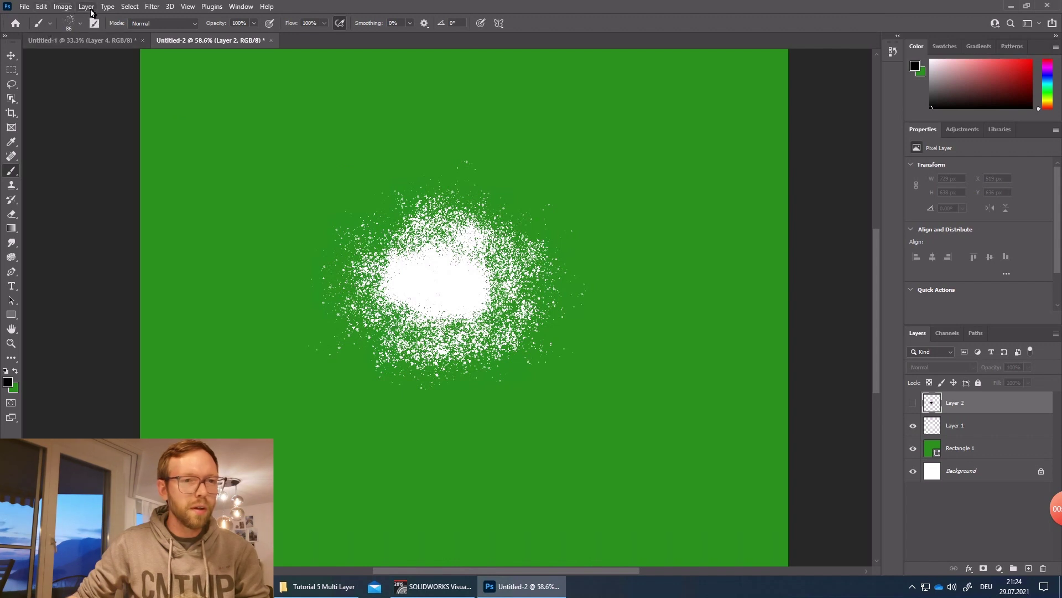
{"action": "left_click", "coordinate": [25, 7]}
{"action": "mouse_move", "coordinate": [132, 184]}
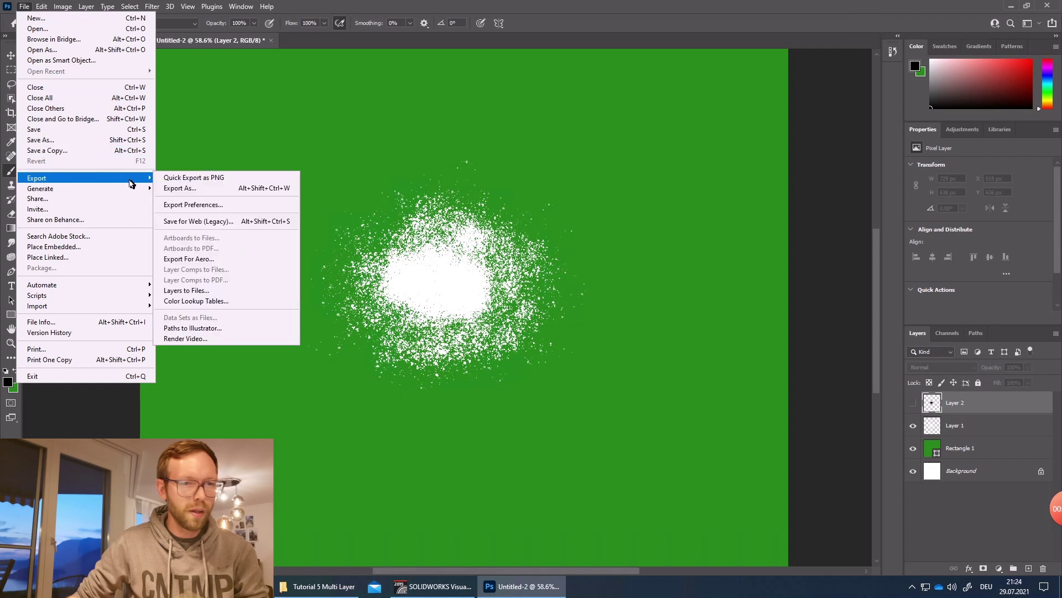
{"action": "left_click", "coordinate": [199, 178]}
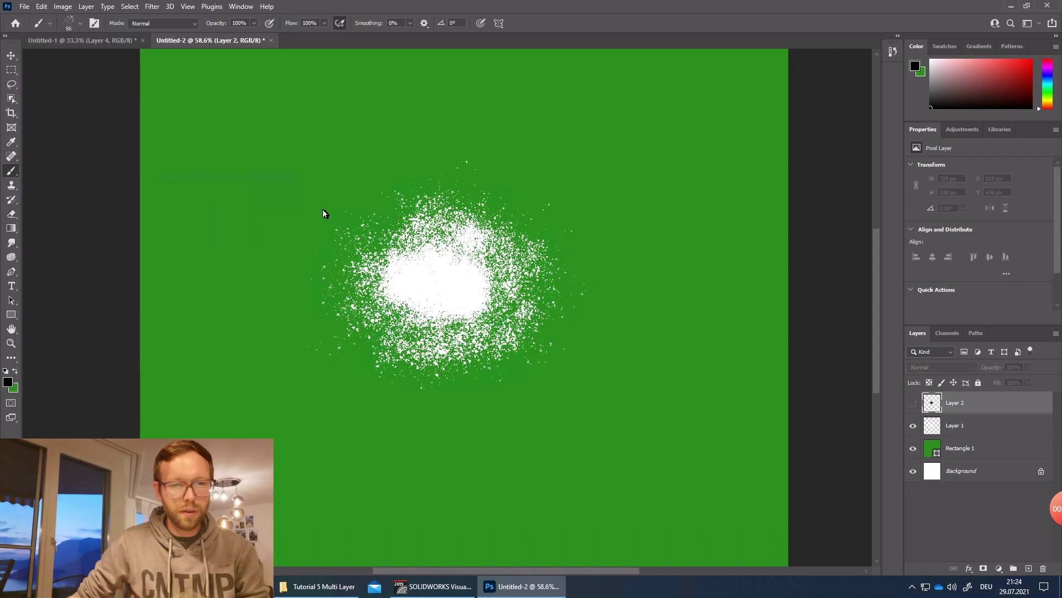
- Rename the PNG starting with 'example' and save it to the Tutorial 5 Multi Layer folder
{"action": "key", "text": "End"}
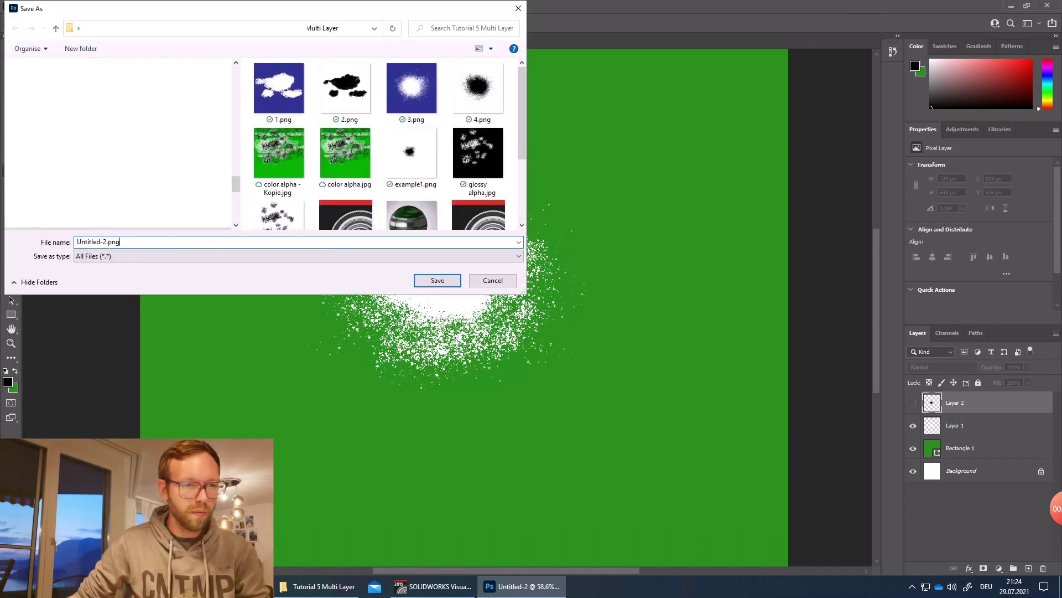
{"action": "left_click_drag", "start_coordinate": [104, 241], "coordinate": [53, 246]}
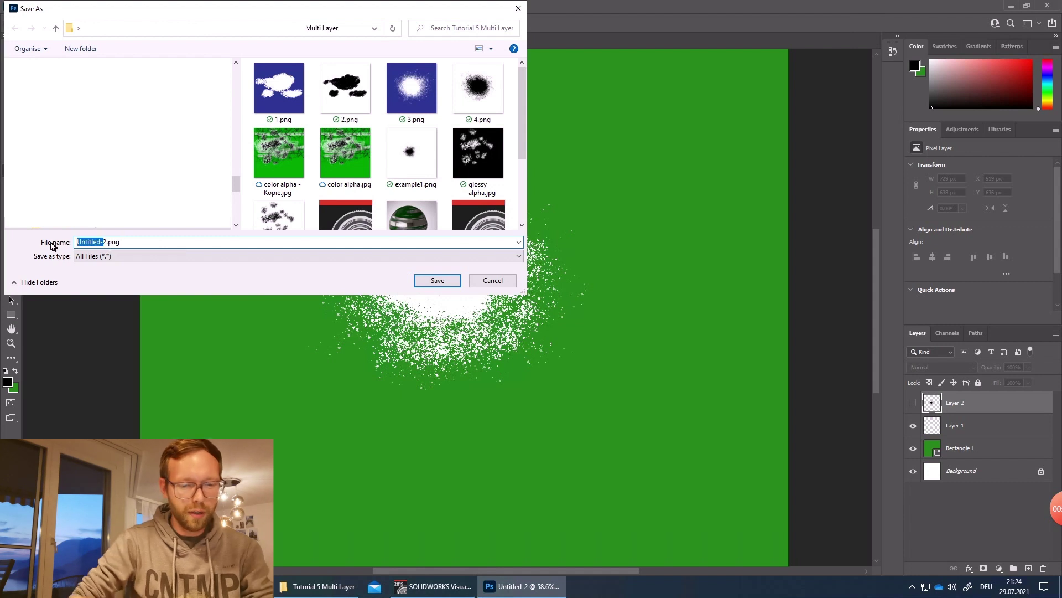
{"action": "type", "text": "e"}
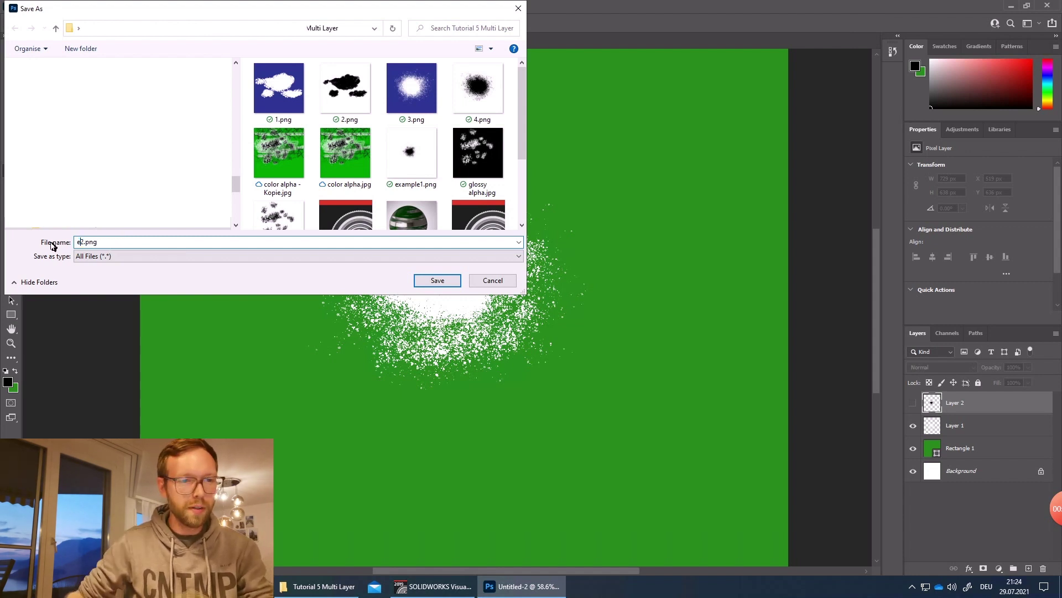
{"action": "type", "text": "xample"}
{"action": "left_click", "coordinate": [436, 280]}
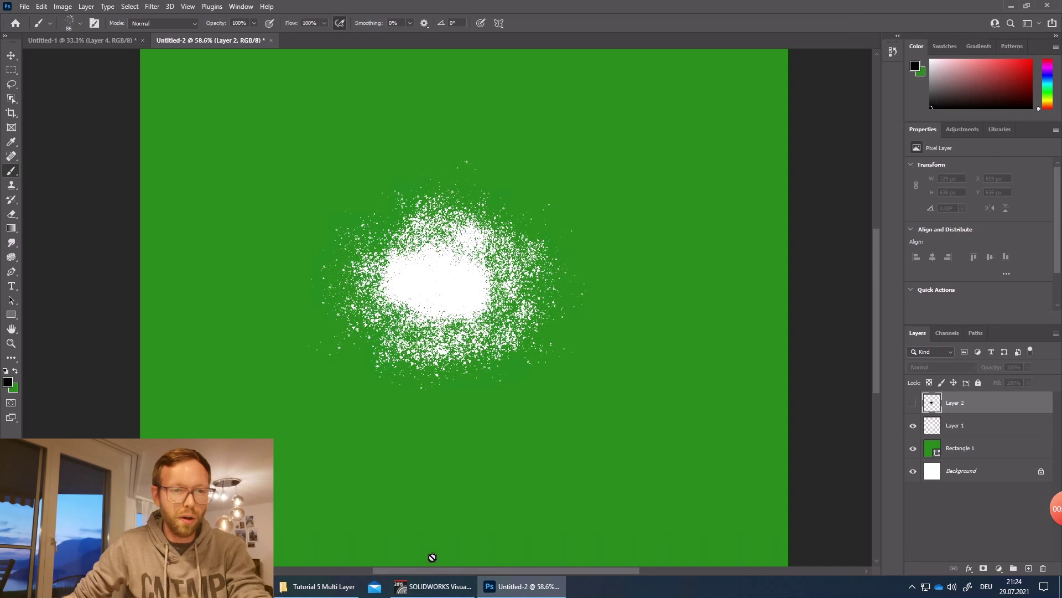
- Return to Visualize and open the Plastic appearances folder in the library
{"action": "left_click", "coordinate": [433, 586]}
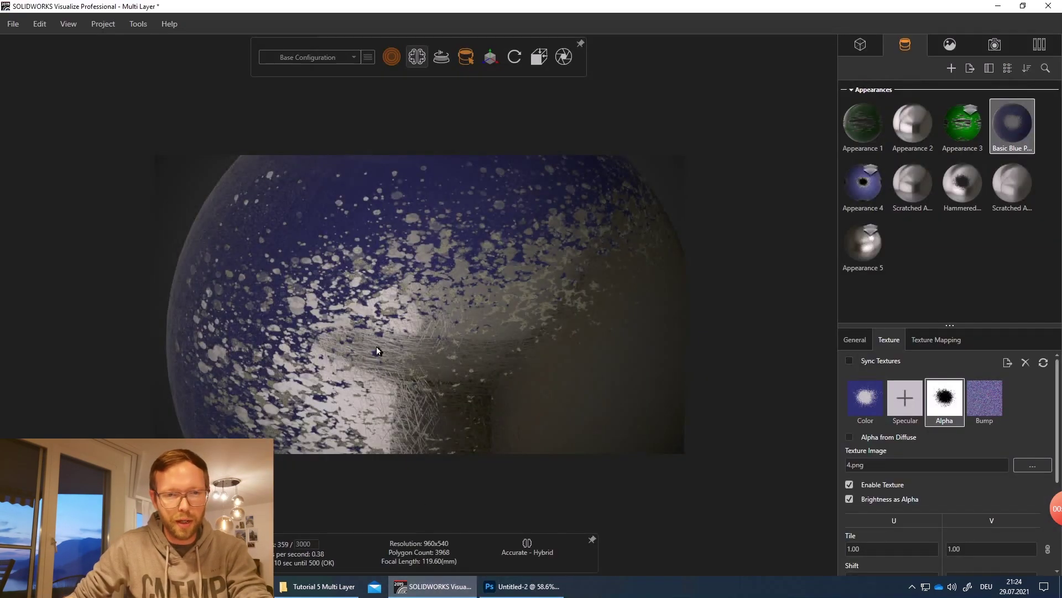
{"action": "scroll", "coordinate": [394, 338], "scroll_direction": "down", "scroll_amount": 5}
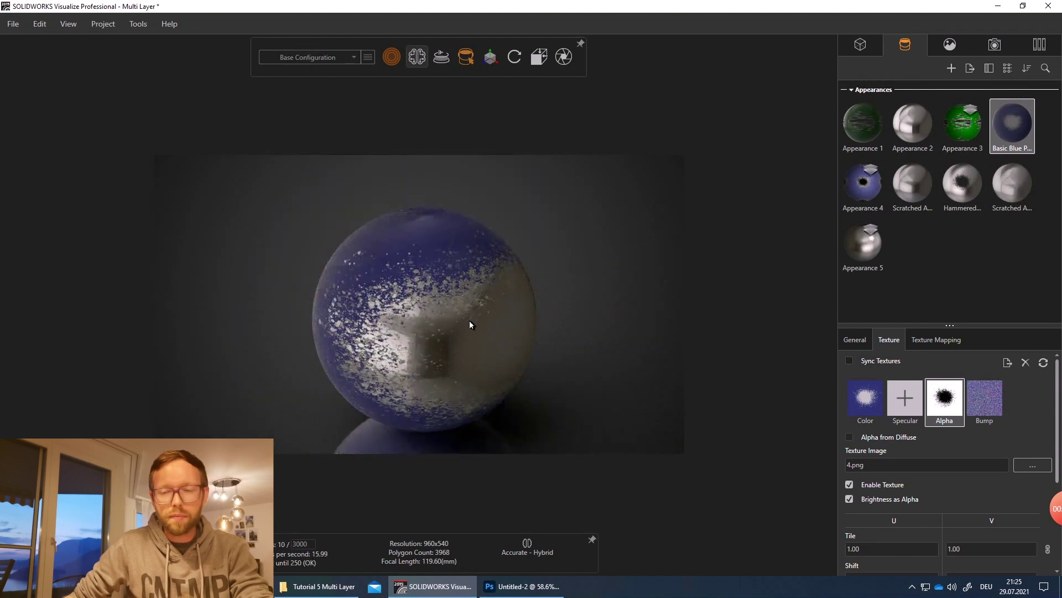
{"action": "left_click", "coordinate": [1045, 47]}
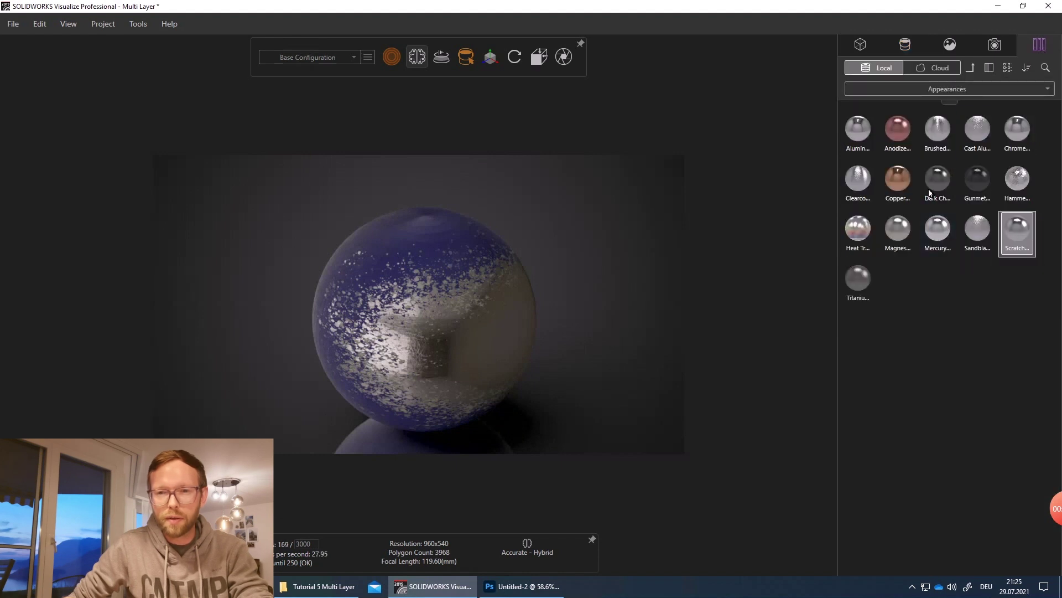
{"action": "left_click", "coordinate": [970, 69]}
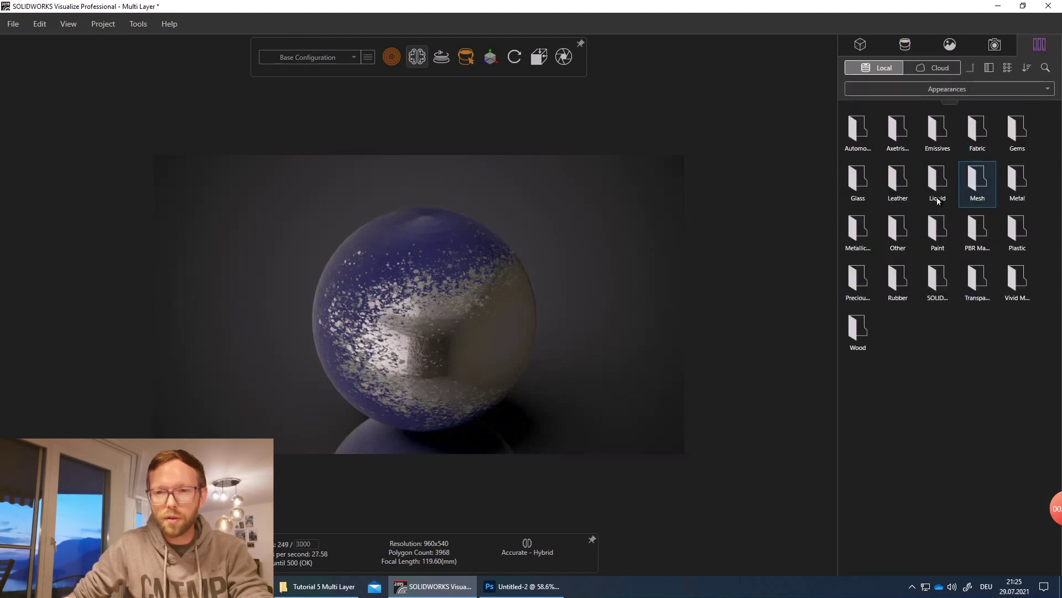
{"action": "double_click", "coordinate": [1014, 231]}
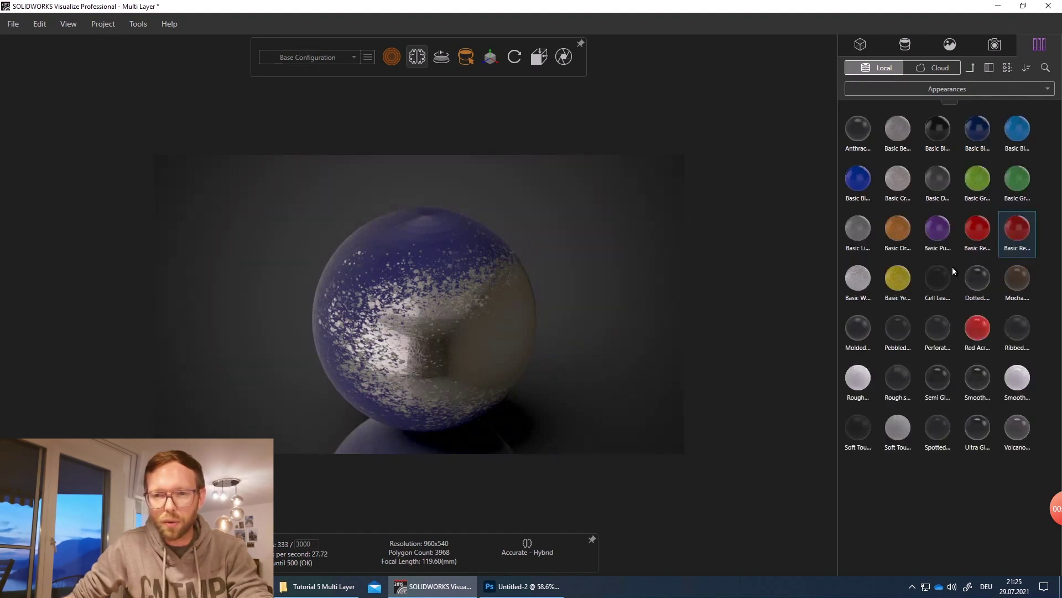
{"action": "left_click", "coordinate": [939, 236]}
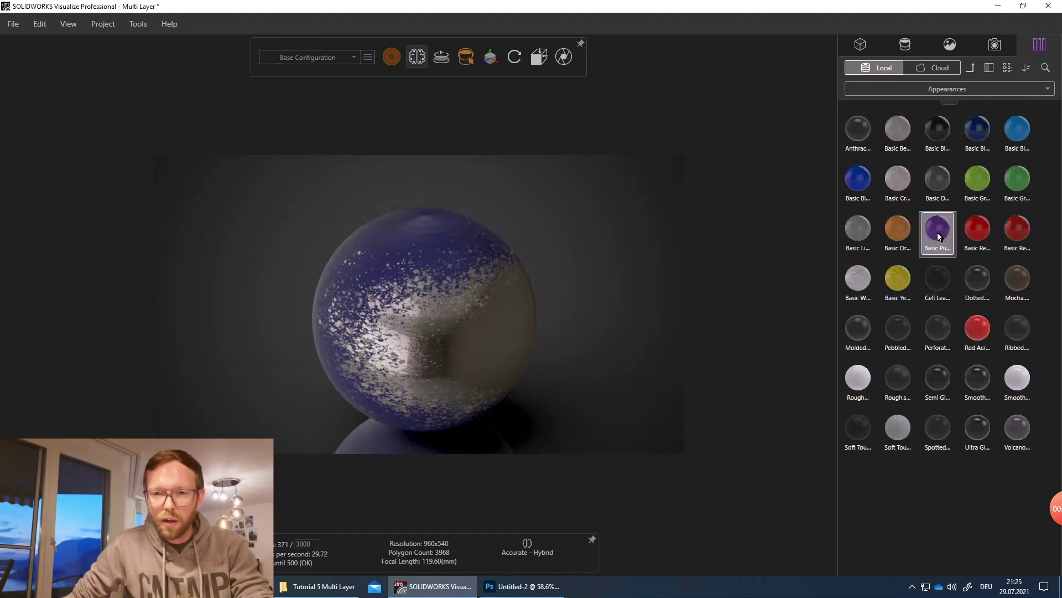
{"action": "left_click", "coordinate": [1018, 378]}
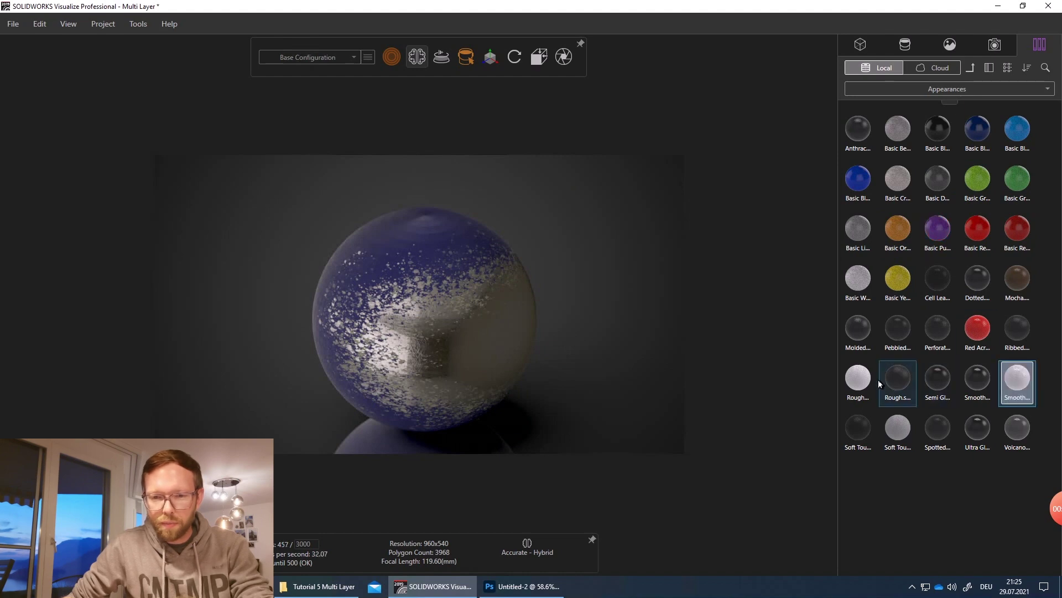
{"action": "left_click", "coordinate": [859, 383]}
- Apply Rough White, Soft Touch and Basic Light Grey plastics to the sphere
{"action": "left_click_drag", "start_coordinate": [841, 383], "coordinate": [433, 343]}
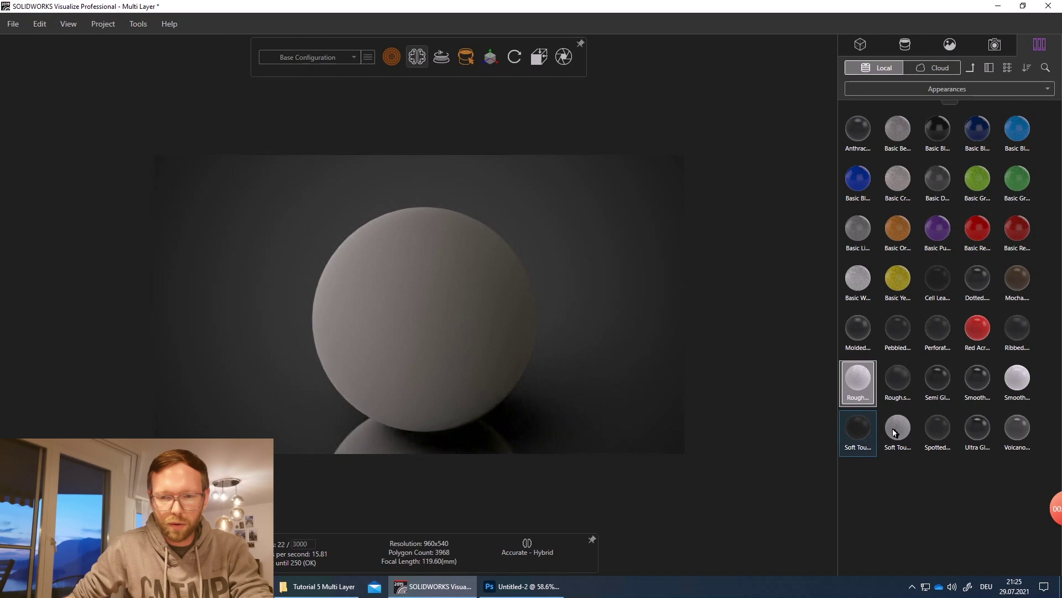
{"action": "left_click_drag", "start_coordinate": [898, 429], "coordinate": [423, 330]}
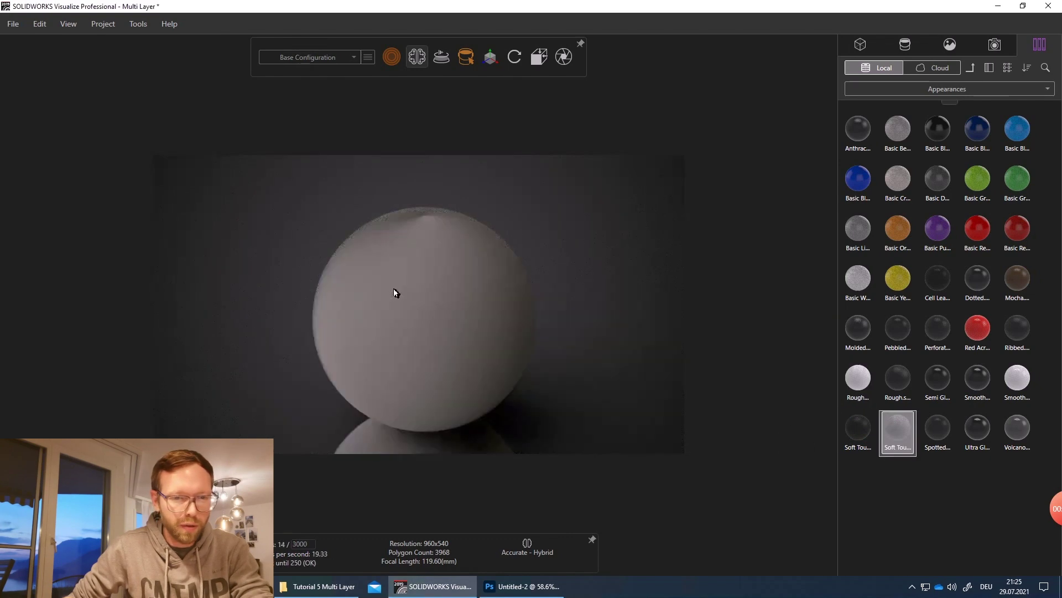
{"action": "scroll", "coordinate": [394, 276], "scroll_direction": "up", "scroll_amount": 2}
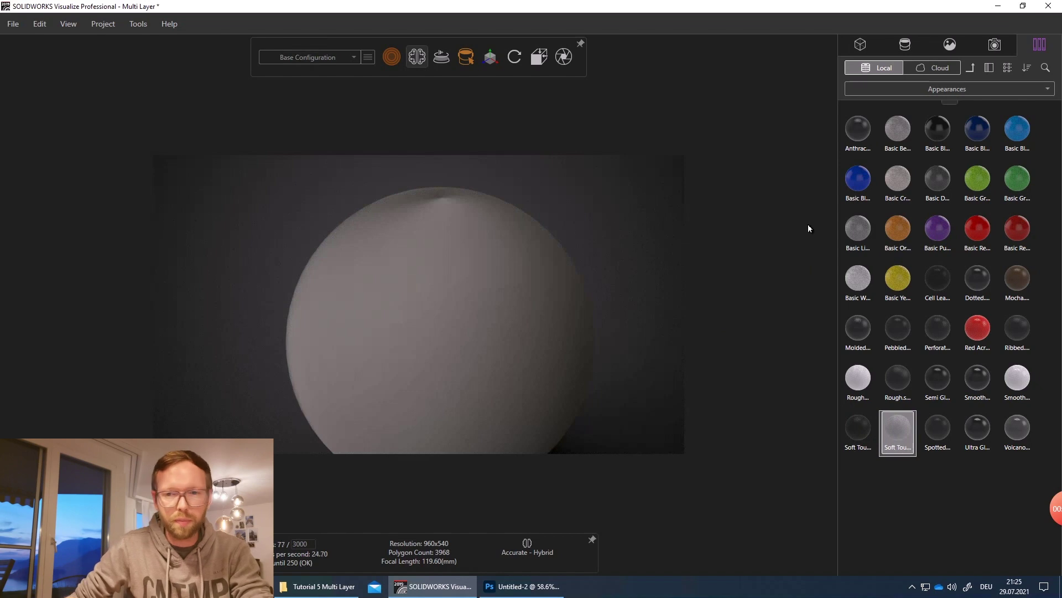
{"action": "left_click_drag", "start_coordinate": [862, 238], "coordinate": [467, 295]}
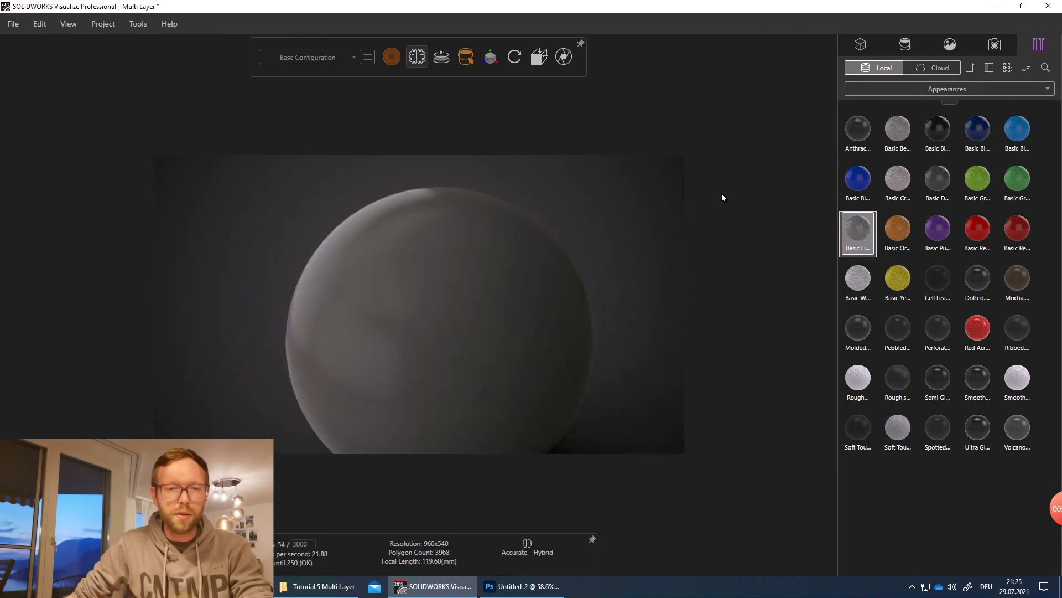
{"action": "scroll", "coordinate": [422, 371], "scroll_direction": "down", "scroll_amount": 2}
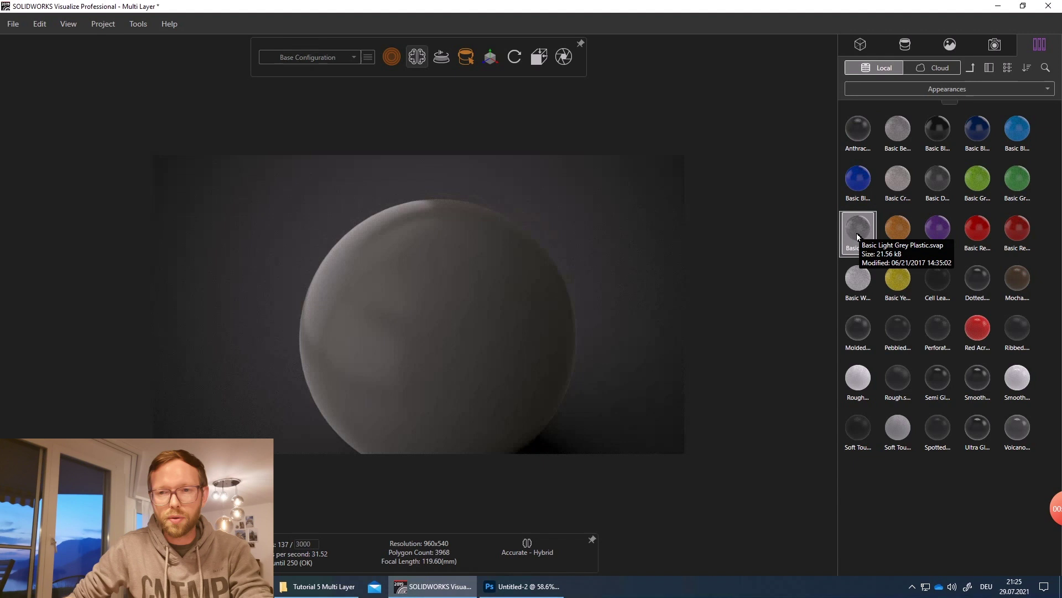
- Apply Scratched Aluminum from the library's Metal folder to the sphere
{"action": "left_click", "coordinate": [970, 68]}
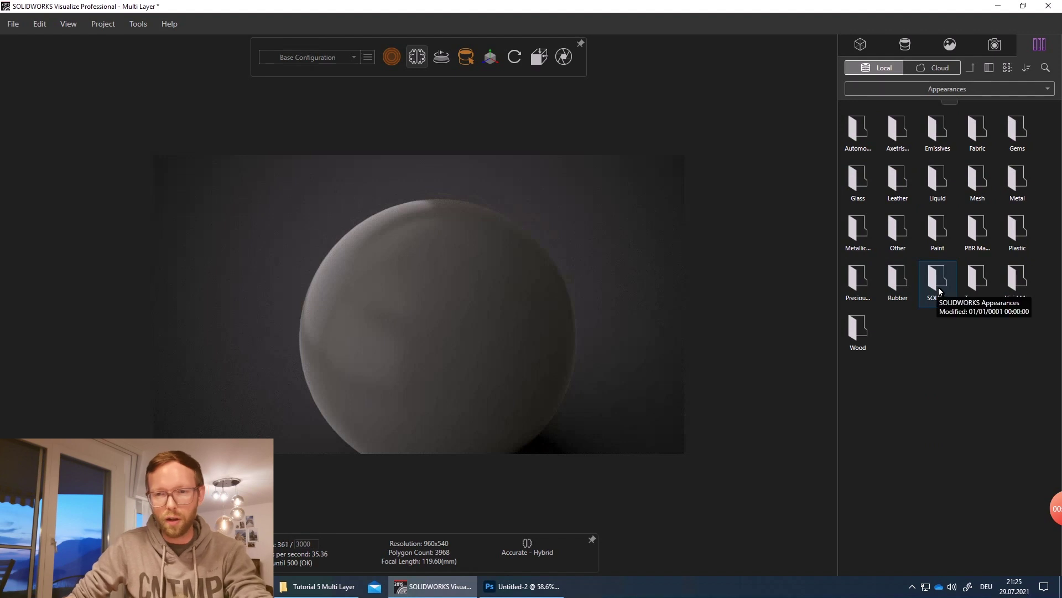
{"action": "double_click", "coordinate": [1016, 197]}
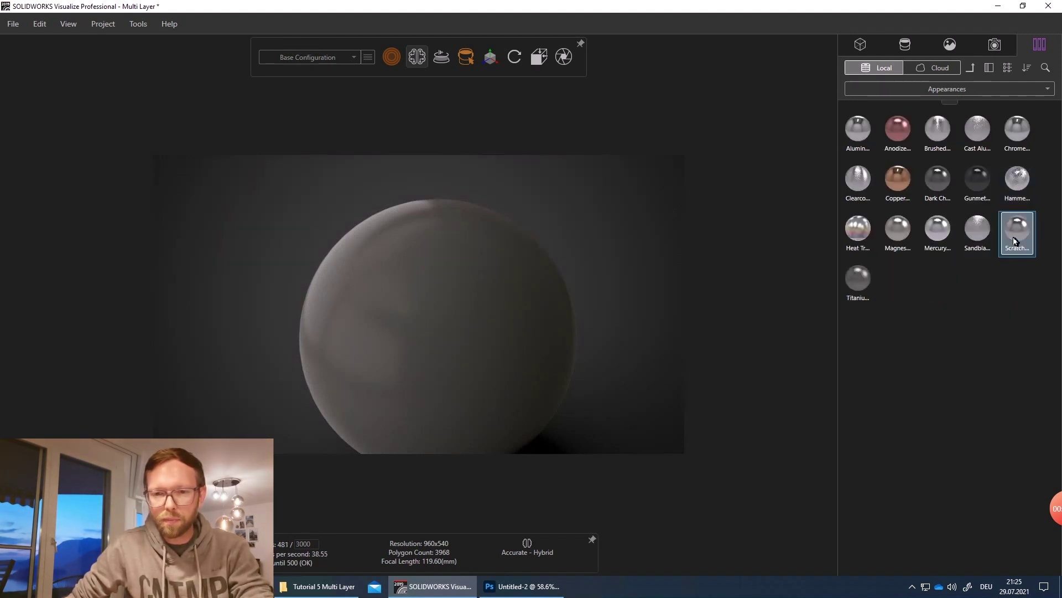
{"action": "left_click_drag", "start_coordinate": [1008, 246], "coordinate": [473, 343]}
{"action": "scroll", "coordinate": [427, 336], "scroll_direction": "up", "scroll_amount": 5}
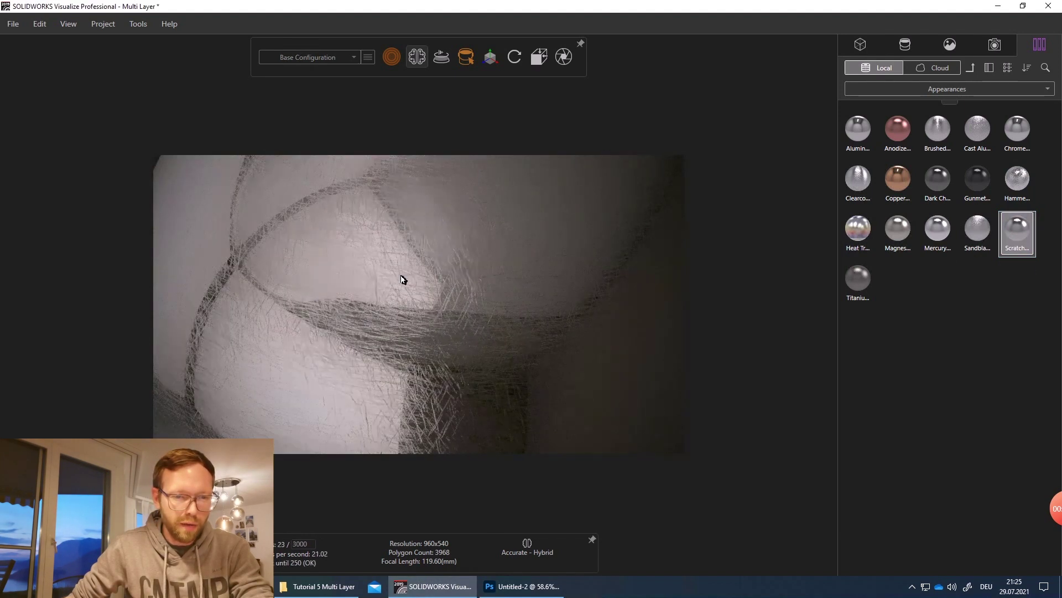
{"action": "scroll", "coordinate": [401, 331], "scroll_direction": "down", "scroll_amount": 5}
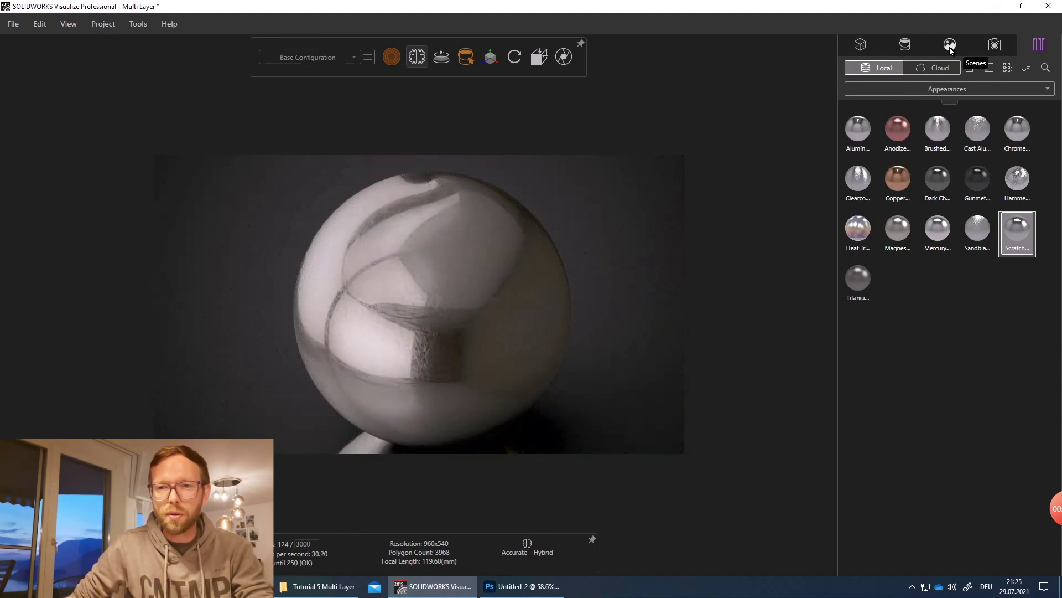
- Review the new Basic Light Grey and Scratched Aluminum entries in the project's appearances
{"action": "left_click", "coordinate": [908, 46]}
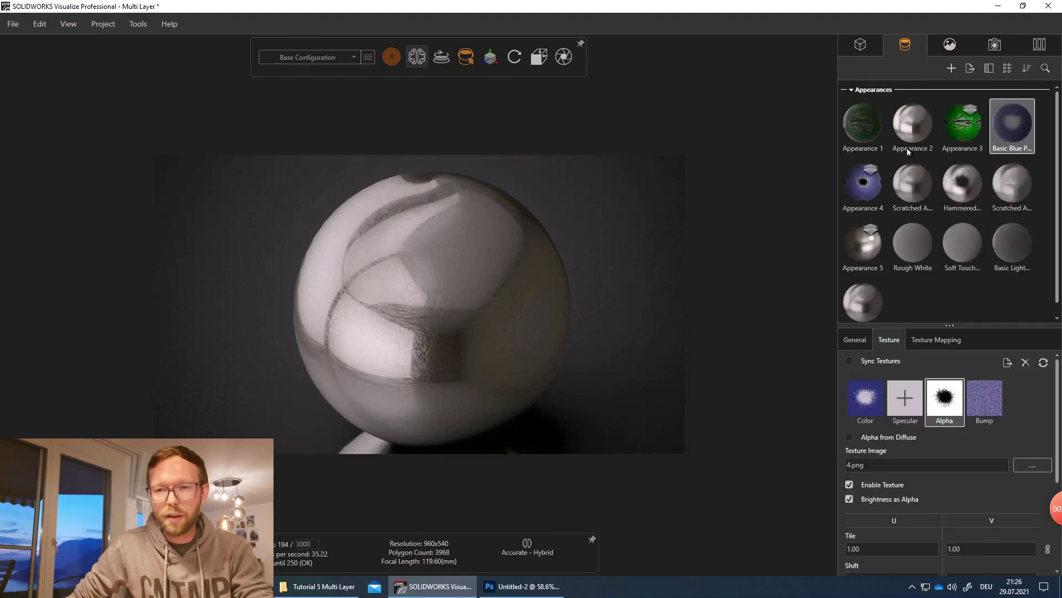
{"action": "left_click", "coordinate": [1017, 256]}
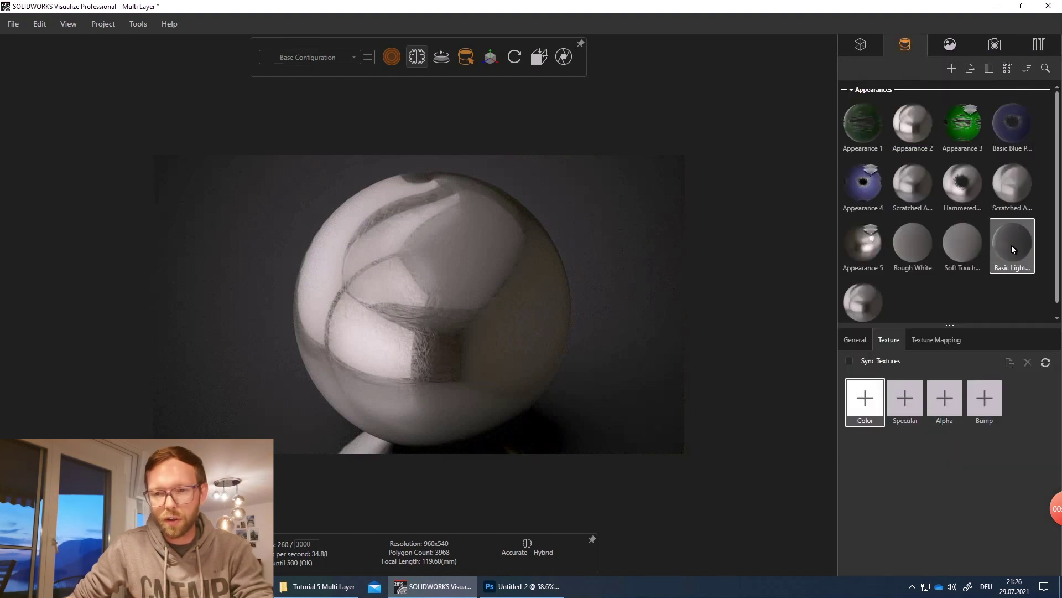
{"action": "left_click", "coordinate": [876, 307]}
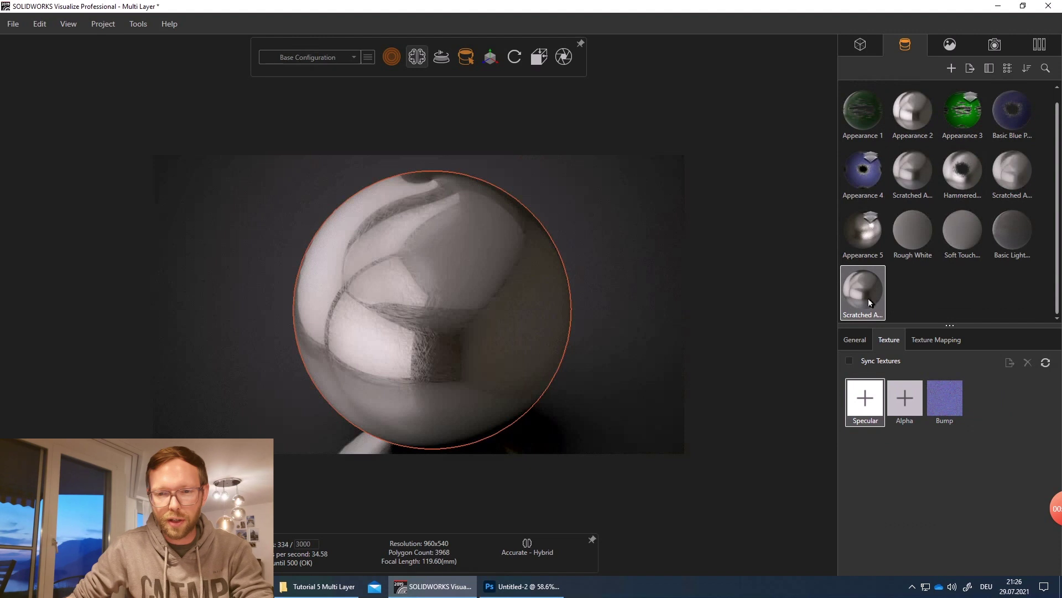
{"action": "left_click", "coordinate": [922, 295]}
- Create a new appearance and set its type to Multi-Layer
{"action": "right_click", "coordinate": [920, 297]}
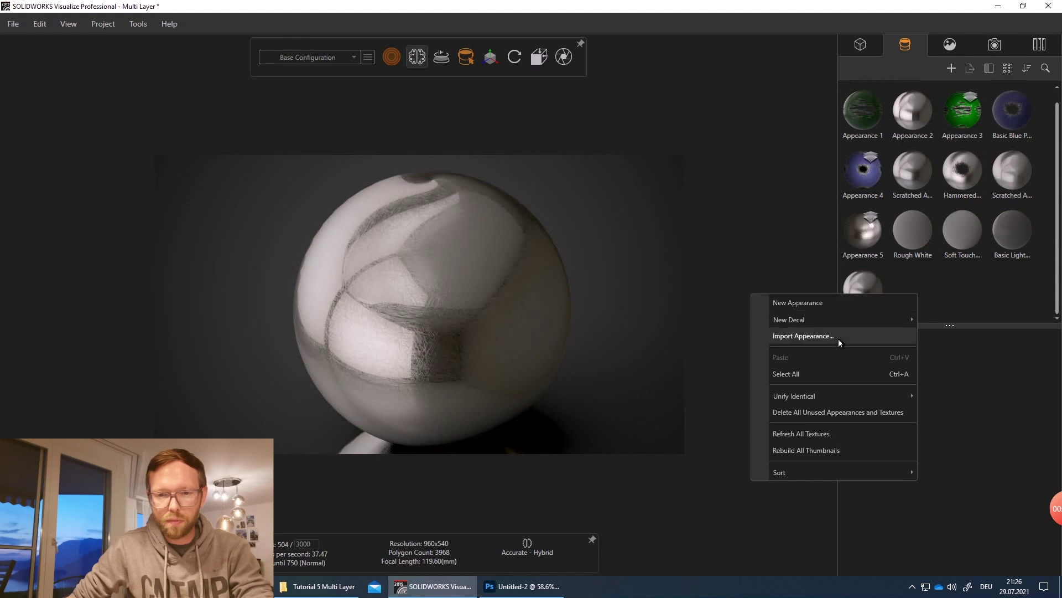
{"action": "left_click", "coordinate": [839, 303]}
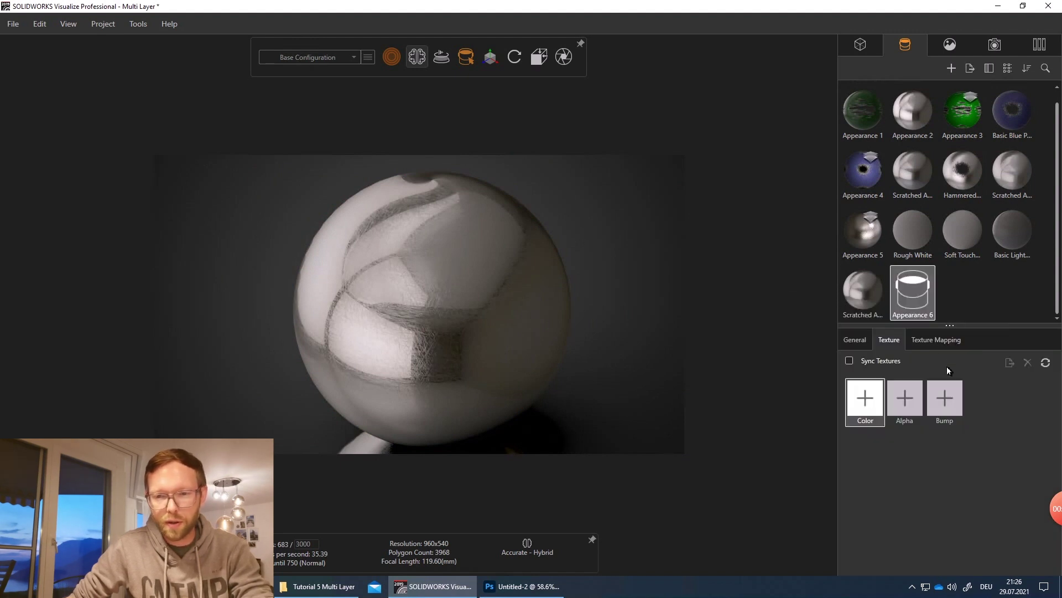
{"action": "left_click", "coordinate": [855, 339]}
{"action": "left_click", "coordinate": [904, 403]}
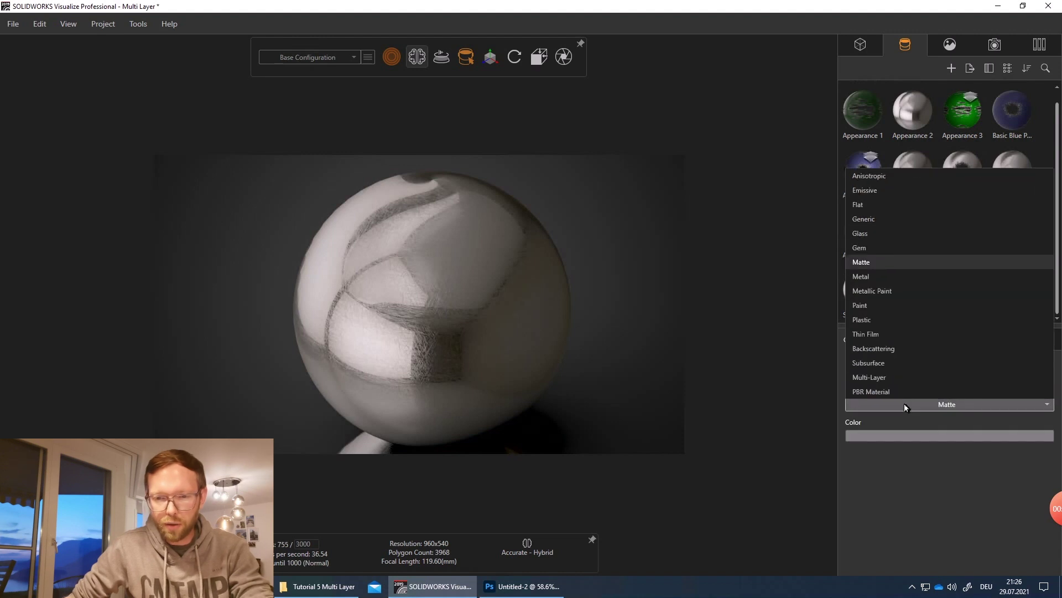
{"action": "left_click", "coordinate": [879, 378]}
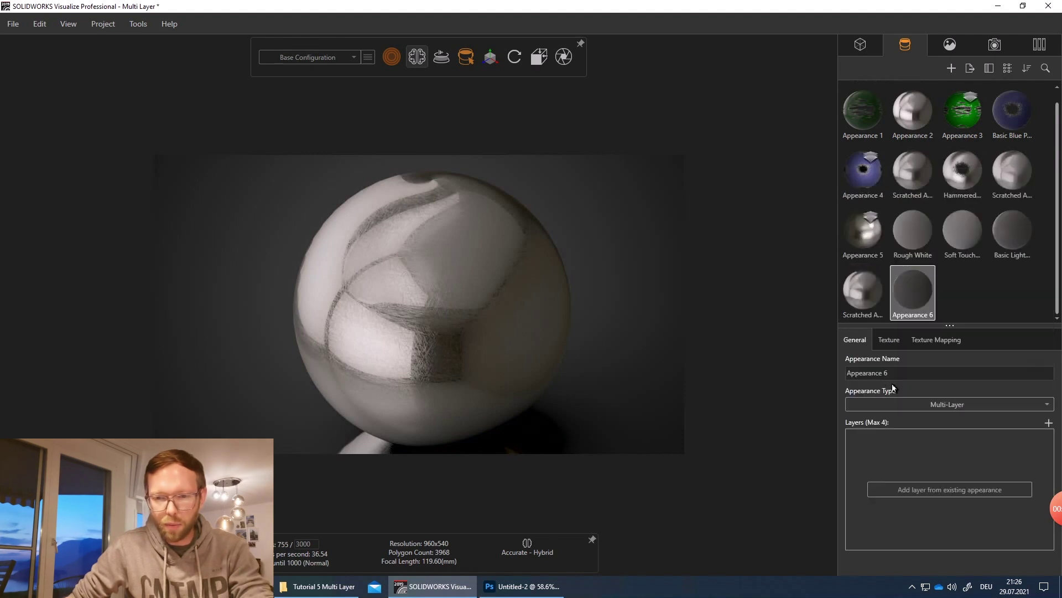
- Add Scratched Aluminum and Basic Light Grey Plastic as its two layers
{"action": "left_click", "coordinate": [1048, 422]}
{"action": "scroll", "coordinate": [553, 304], "scroll_direction": "down", "scroll_amount": 5}
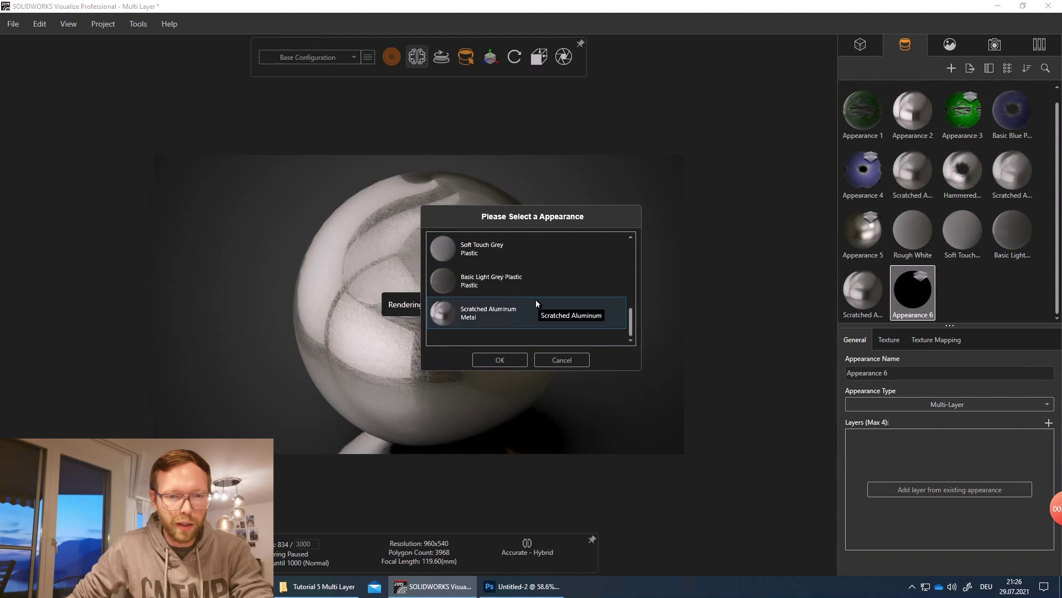
{"action": "left_click", "coordinate": [473, 315]}
{"action": "left_click", "coordinate": [502, 358]}
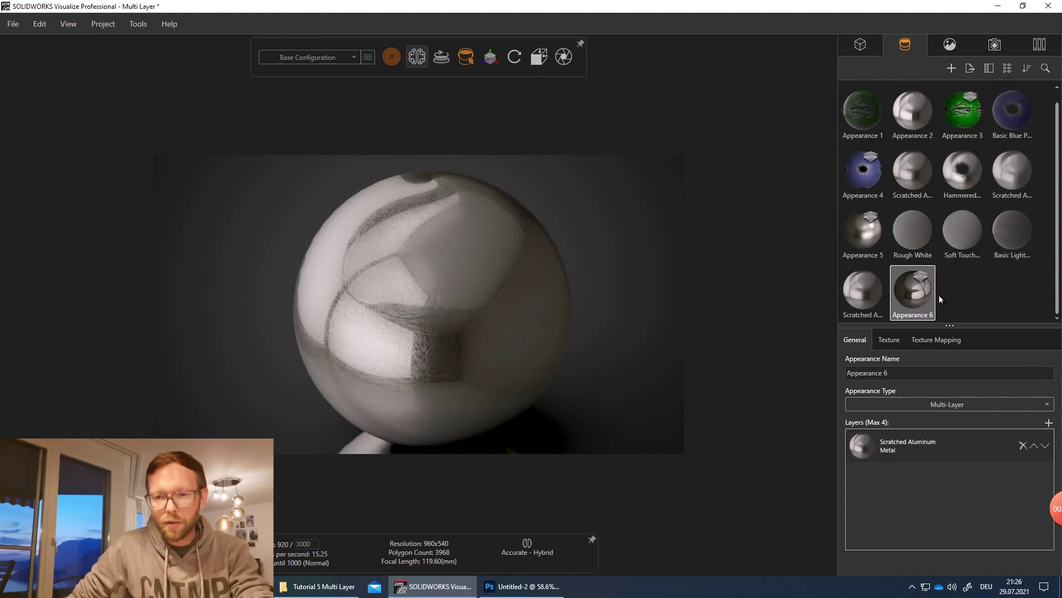
{"action": "left_click", "coordinate": [1048, 423]}
{"action": "scroll", "coordinate": [575, 307], "scroll_direction": "down", "scroll_amount": 5}
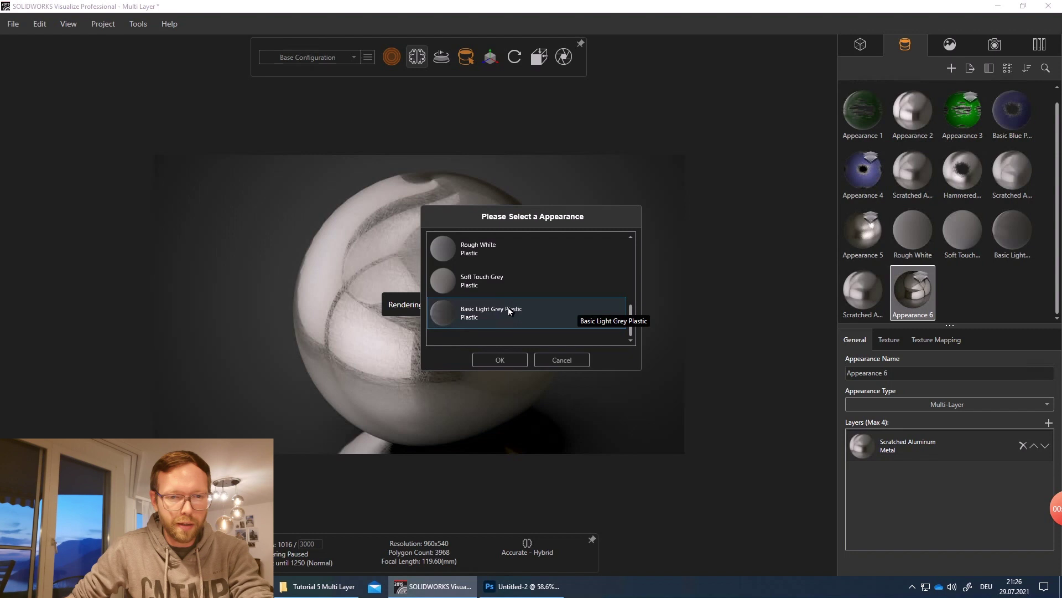
{"action": "left_click", "coordinate": [455, 318]}
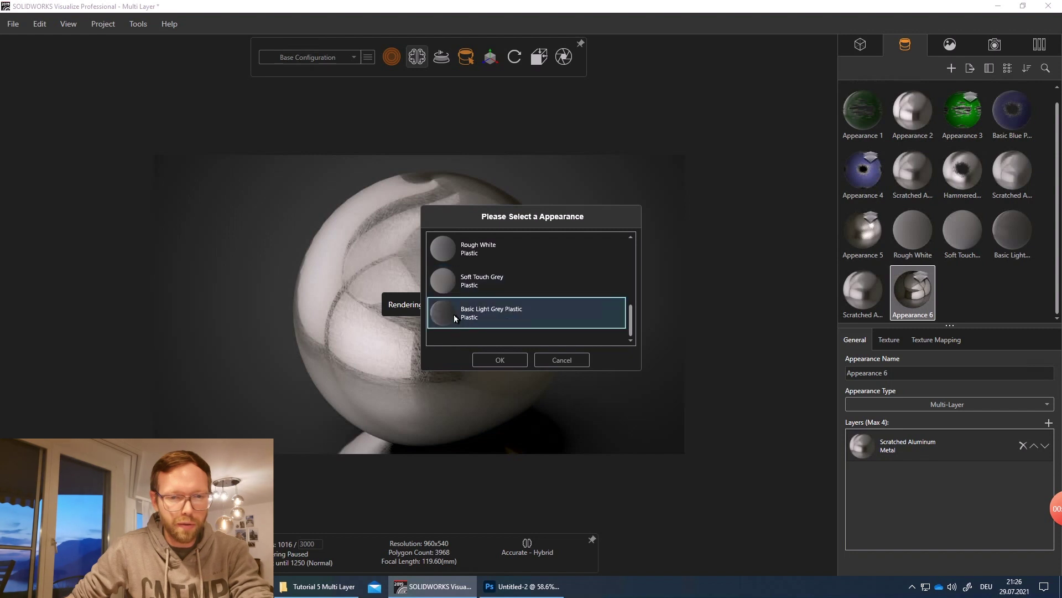
{"action": "left_click", "coordinate": [509, 362]}
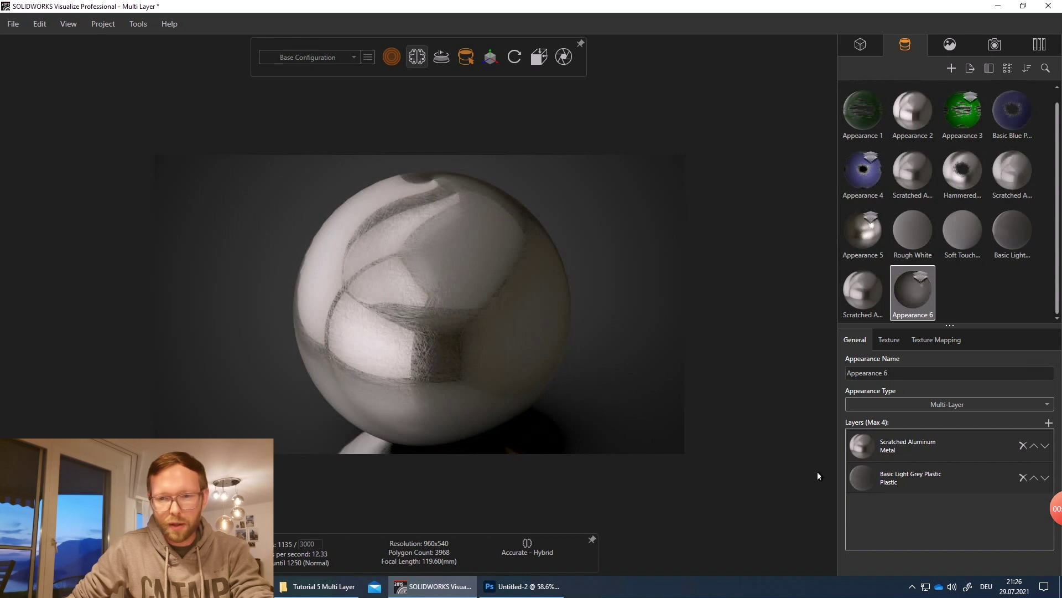
{"action": "left_click", "coordinate": [872, 483]}
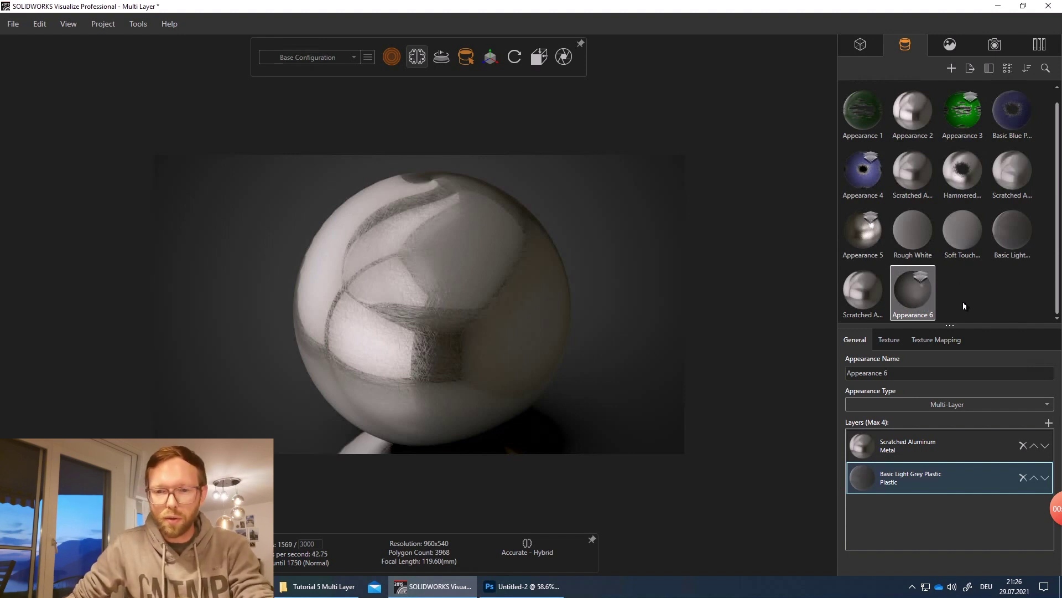
- Give the Basic Light Grey Plastic appearance example2.png as its colour texture
{"action": "left_click", "coordinate": [1017, 242]}
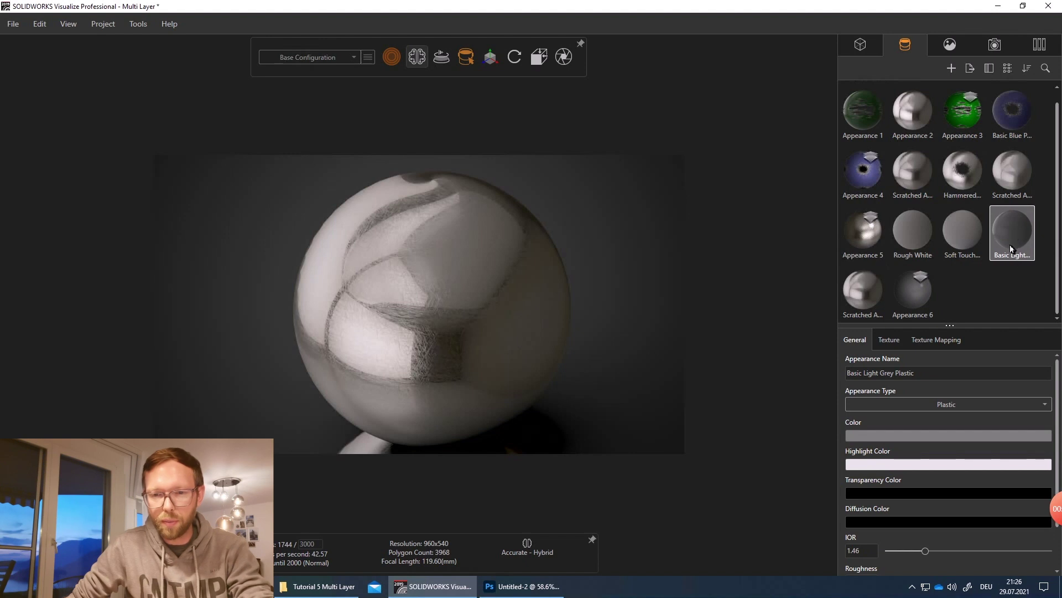
{"action": "left_click", "coordinate": [886, 341]}
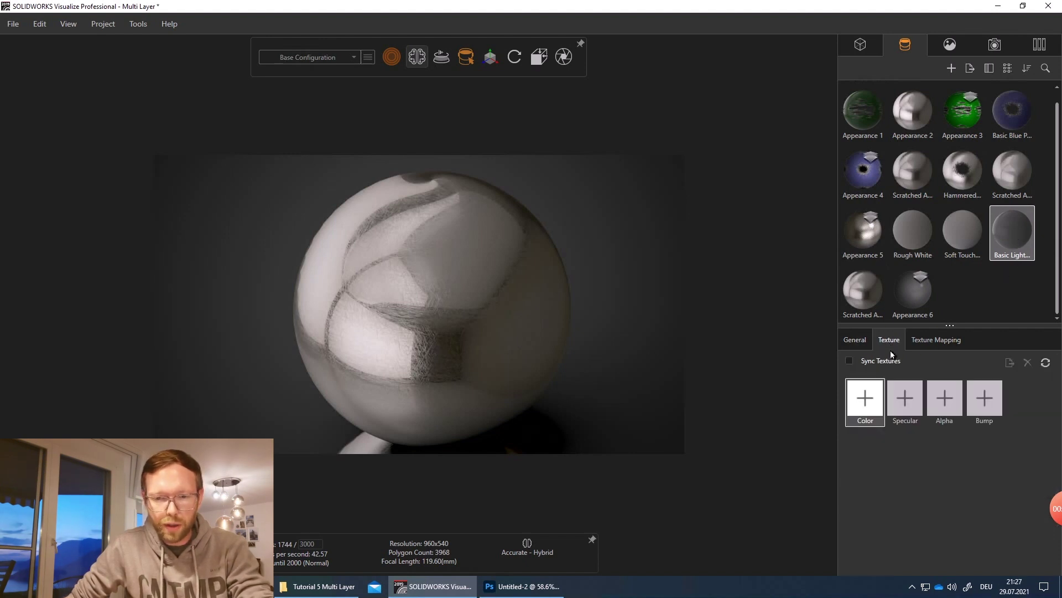
{"action": "left_click", "coordinate": [865, 405]}
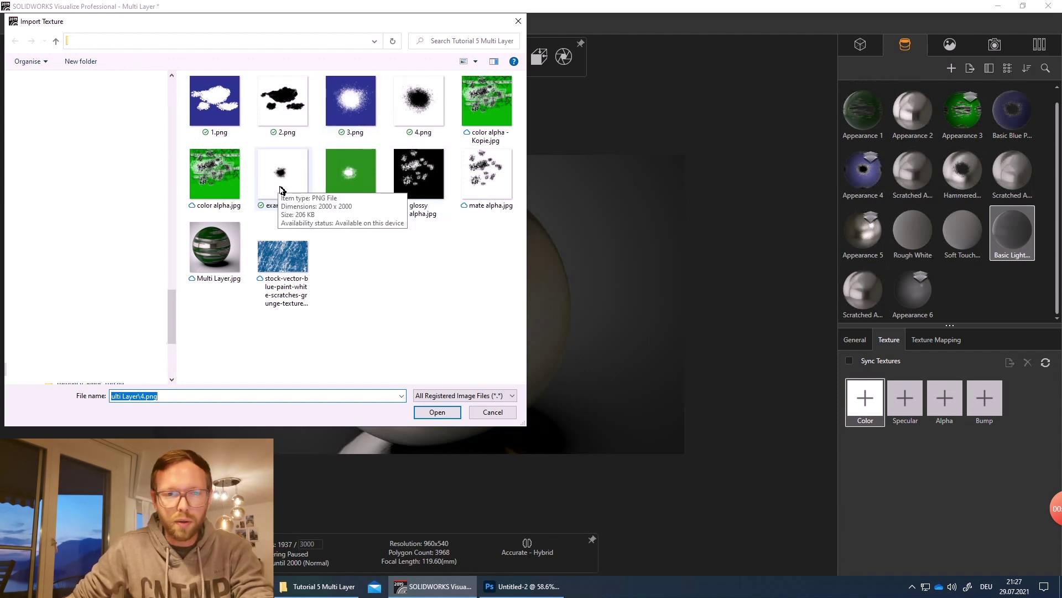
{"action": "double_click", "coordinate": [360, 178]}
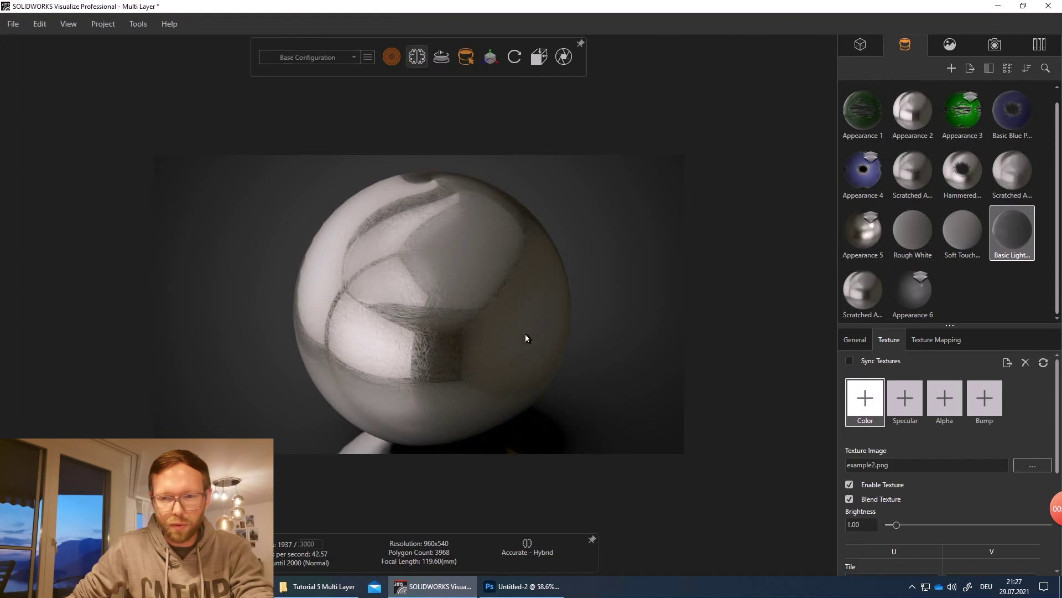
- Return to Appearance 6's layers and select the Basic Light Grey Plastic layer
{"action": "left_click", "coordinate": [913, 296]}
{"action": "left_click", "coordinate": [860, 349]}
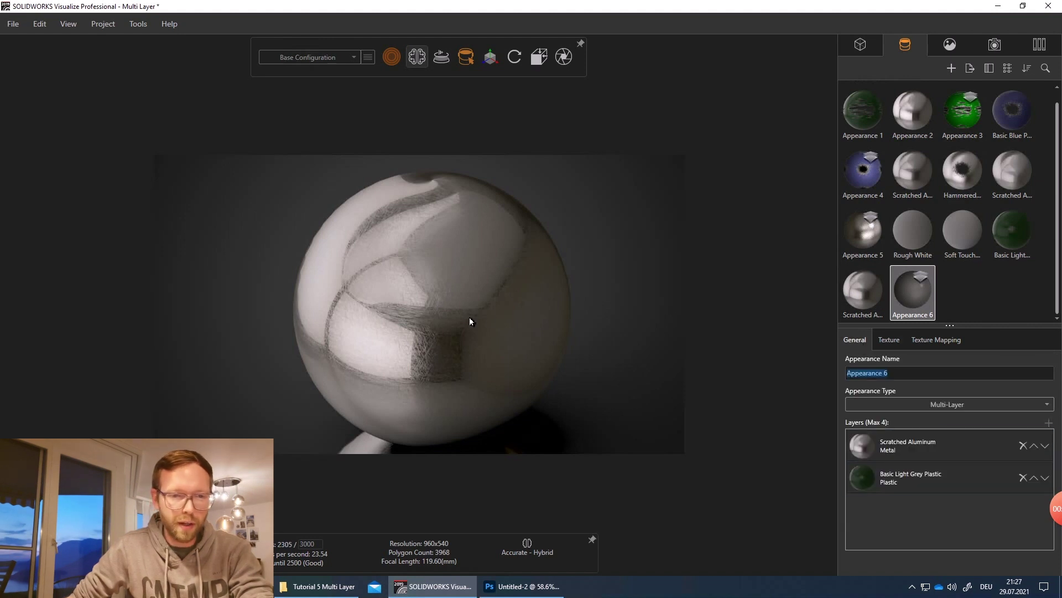
{"action": "left_click", "coordinate": [870, 476]}
- Move the plastic layer above Scratched Aluminum and back below, then apply Appearance 6 to the sphere
{"action": "left_click", "coordinate": [1035, 478]}
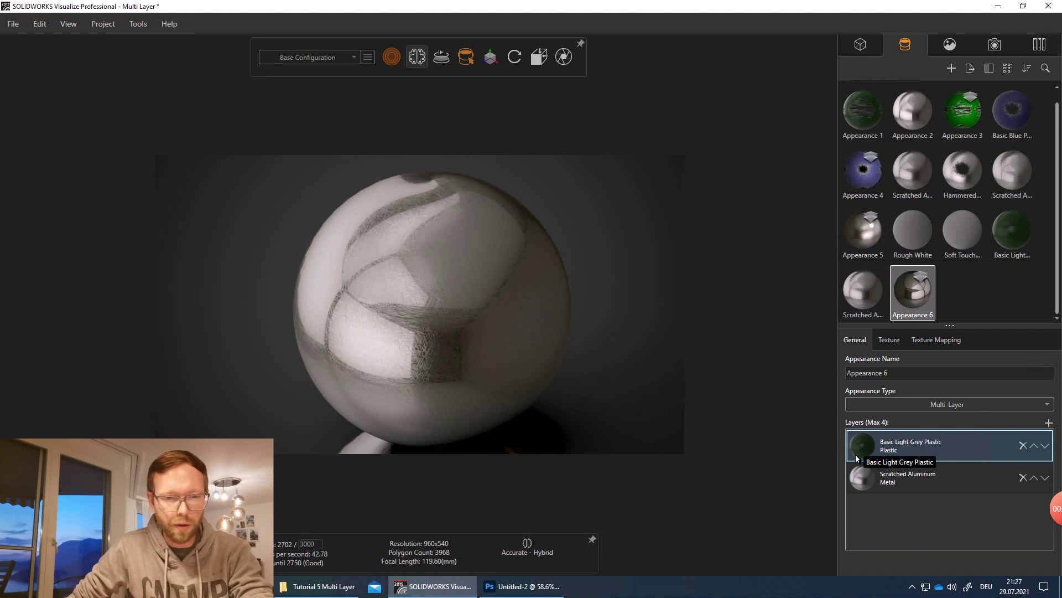
{"action": "left_click", "coordinate": [1045, 447]}
{"action": "left_click_drag", "start_coordinate": [913, 289], "coordinate": [477, 312]}
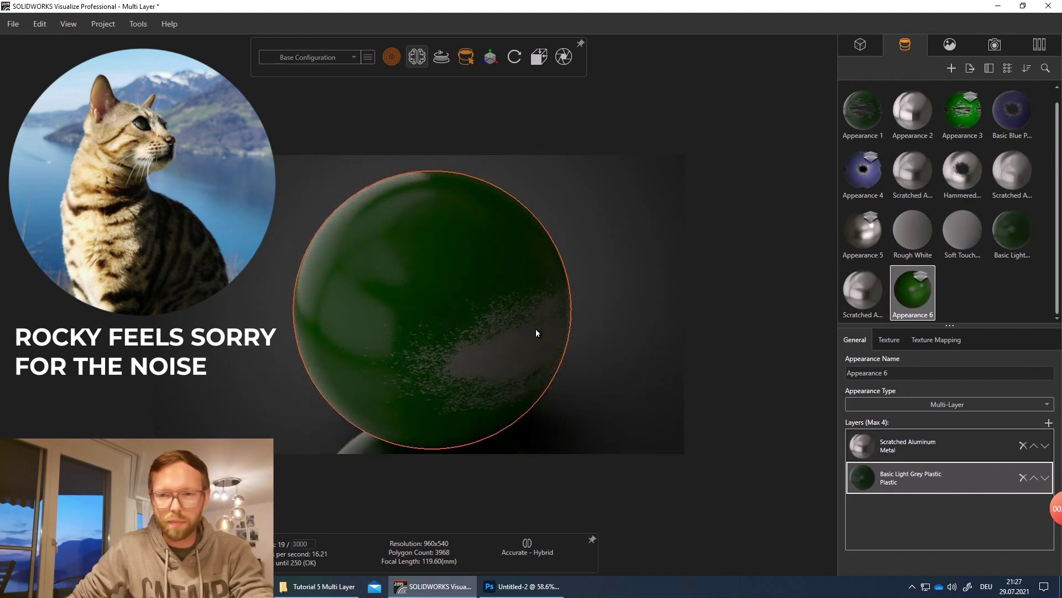
- Select Basic Light Grey Plastic and orbit around the green sphere
{"action": "left_click", "coordinate": [1016, 248]}
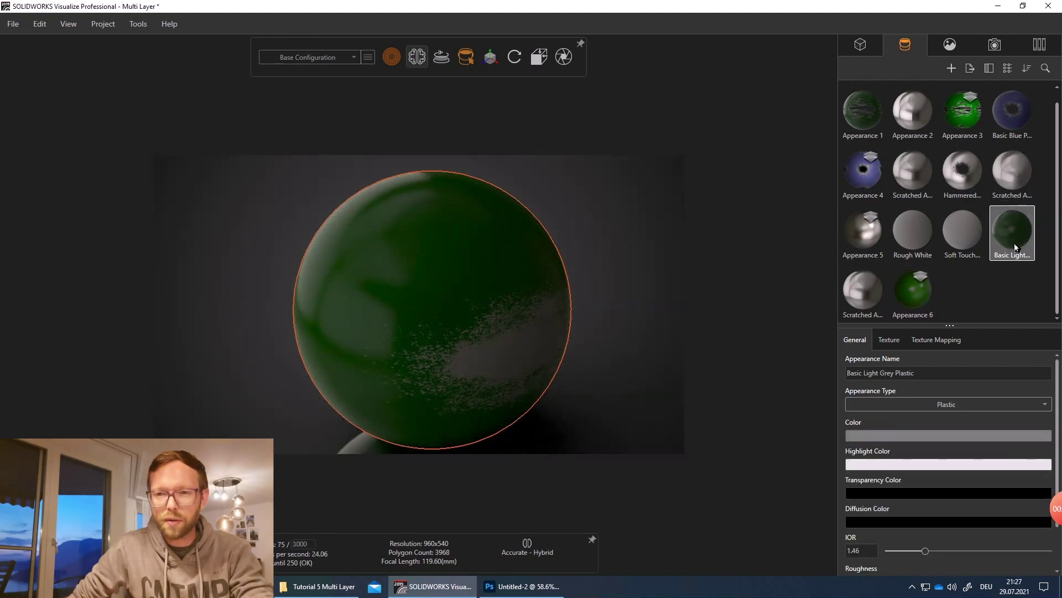
{"action": "scroll", "coordinate": [437, 309], "scroll_direction": "up", "scroll_amount": 3}
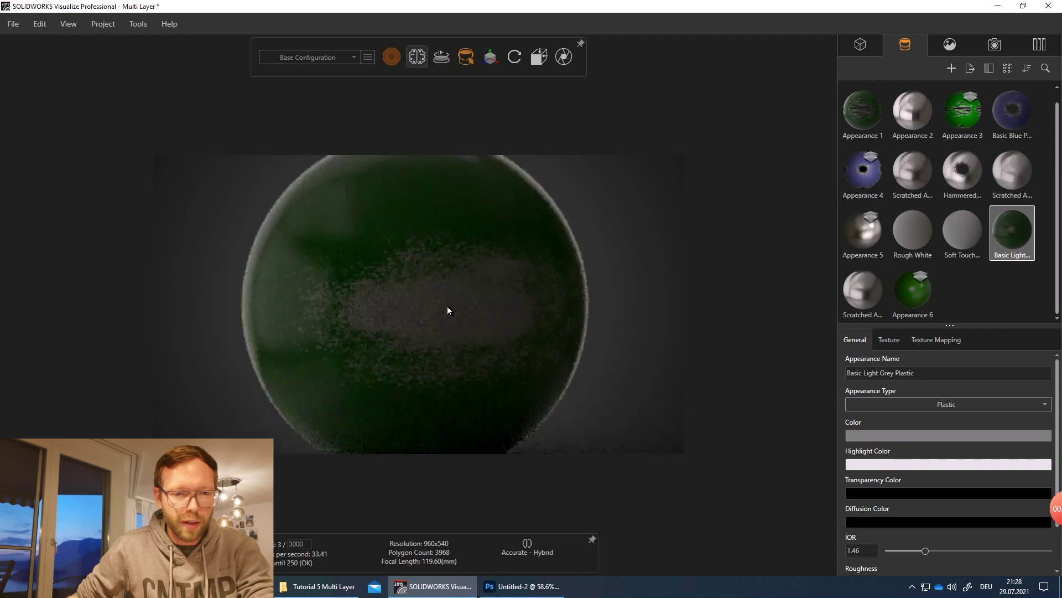
{"action": "left_click_drag", "start_coordinate": [538, 313], "coordinate": [489, 324]}
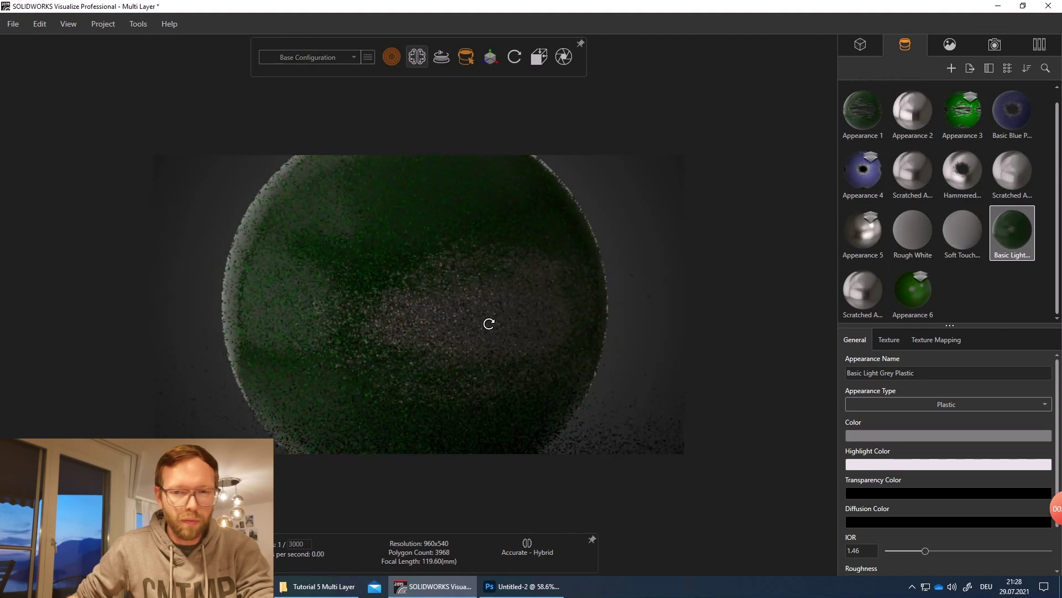
- Set the BackLight_8K_15 environment to brightness 2.02 and rotation 77.9
{"action": "left_click", "coordinate": [950, 48]}
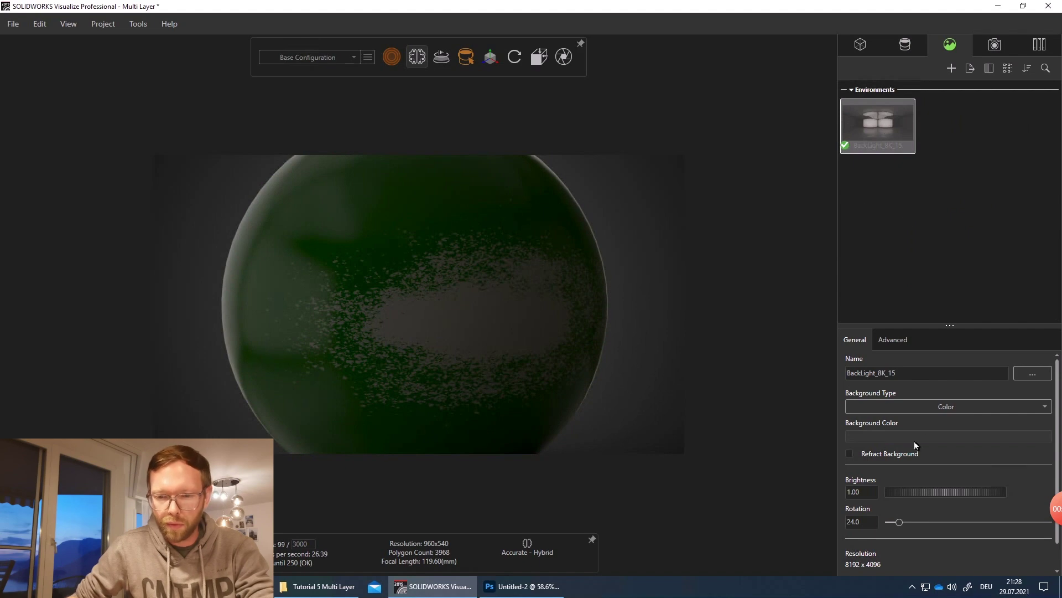
{"action": "left_click_drag", "start_coordinate": [903, 492], "coordinate": [941, 494]}
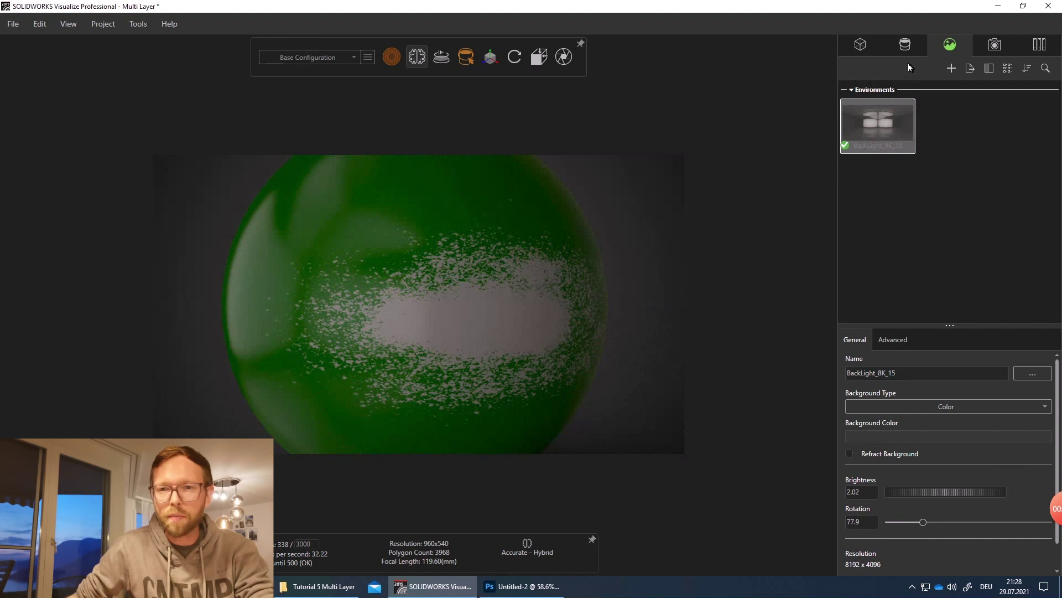
{"action": "left_click", "coordinate": [905, 44]}
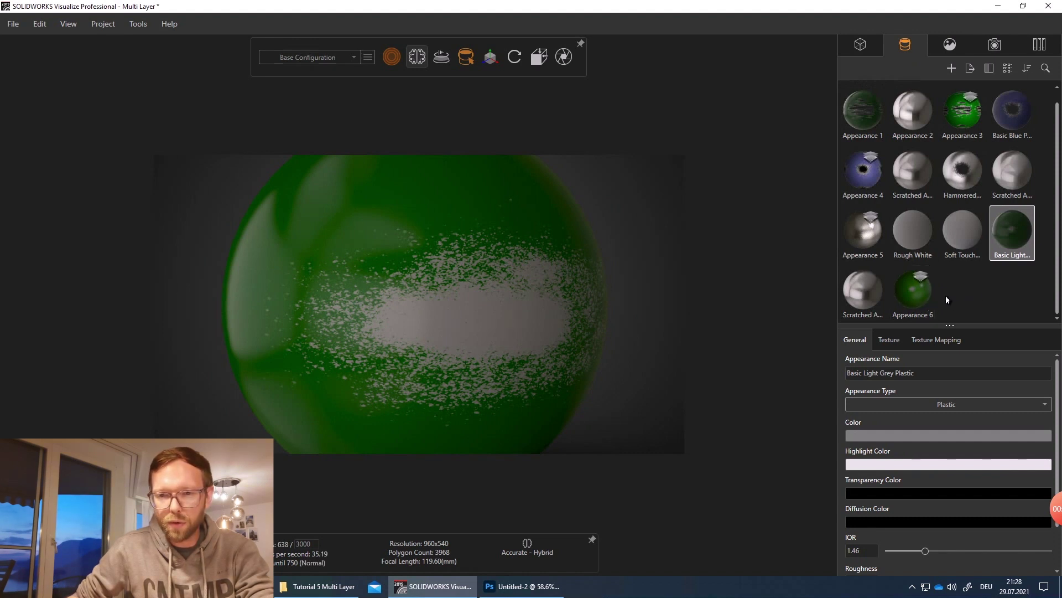
- Assign example1.png as the alpha texture of Basic Light Grey Plastic
{"action": "left_click", "coordinate": [889, 340]}
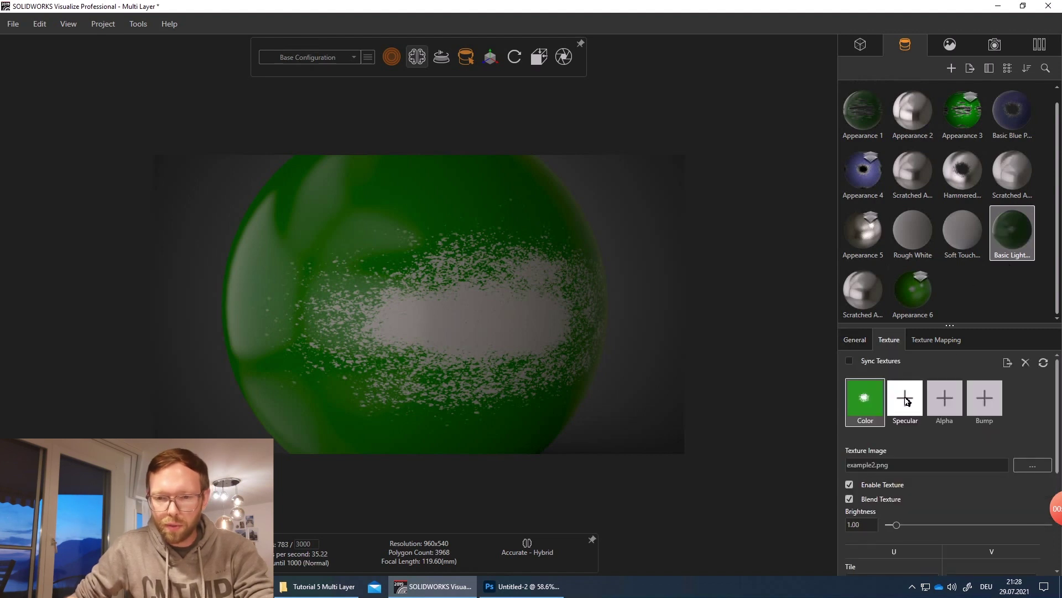
{"action": "left_click", "coordinate": [944, 406]}
{"action": "left_click", "coordinate": [282, 174]}
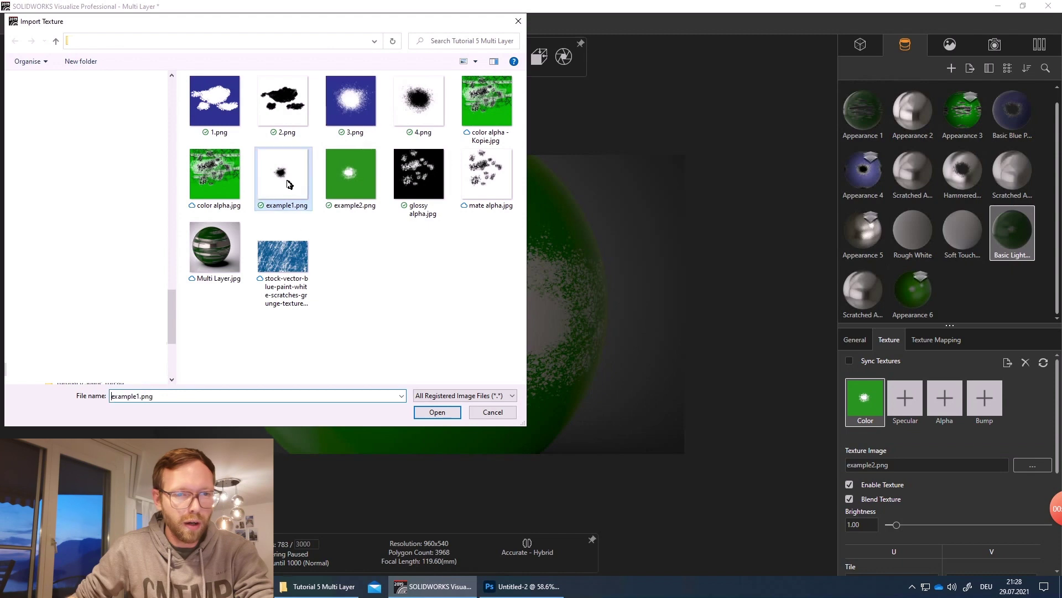
{"action": "left_click", "coordinate": [426, 409]}
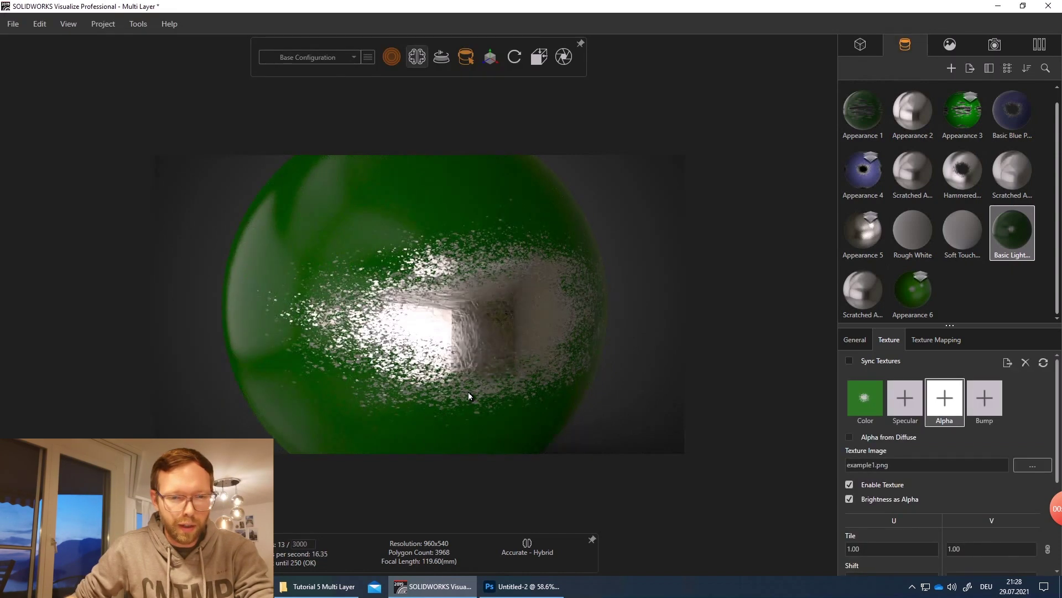
- Orbit and zoom around the sphere to inspect the aluminum showing through the alpha hole
{"action": "left_click_drag", "start_coordinate": [468, 395], "coordinate": [284, 316]}
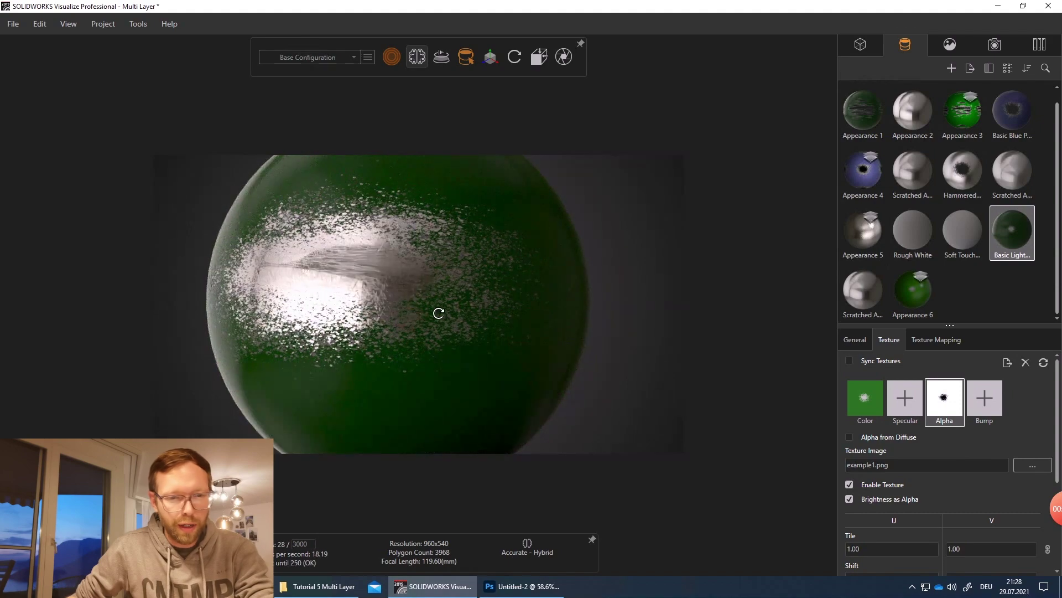
{"action": "left_click_drag", "start_coordinate": [436, 311], "coordinate": [481, 313]}
{"action": "scroll", "coordinate": [491, 304], "scroll_direction": "up", "scroll_amount": 3}
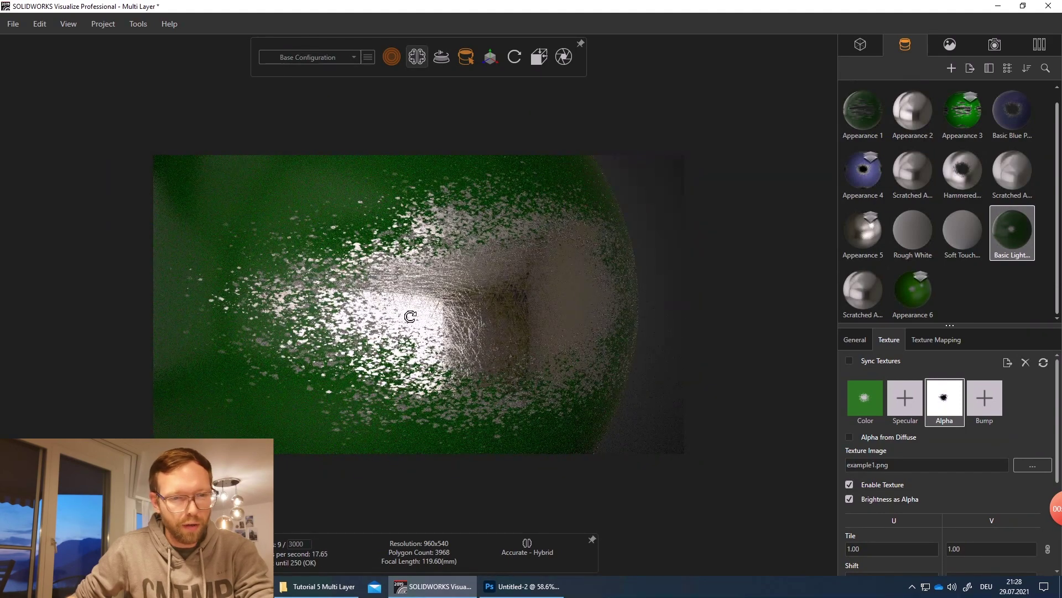
{"action": "left_click_drag", "start_coordinate": [407, 315], "coordinate": [270, 329]}
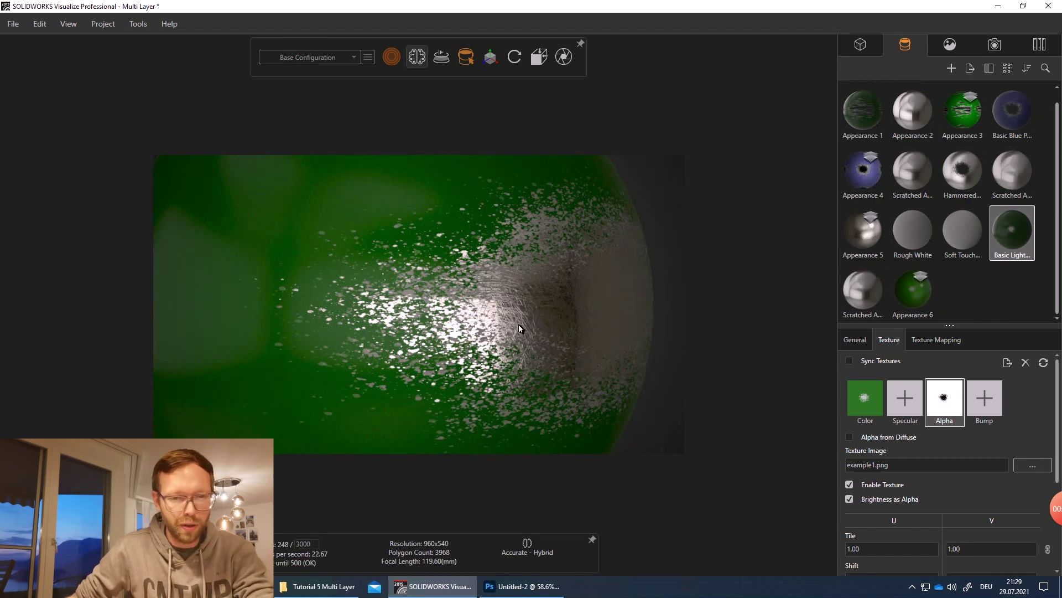
{"action": "left_click_drag", "start_coordinate": [519, 324], "coordinate": [452, 299]}
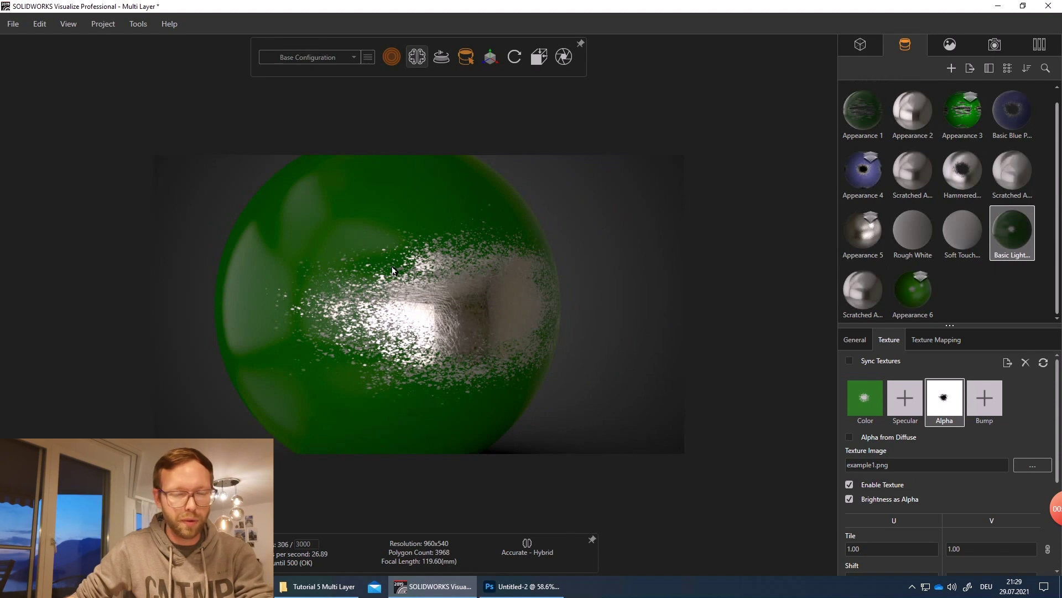
- Apply Hammered Silver Metal from the metal library to the sphere
{"action": "left_click", "coordinate": [1040, 44]}
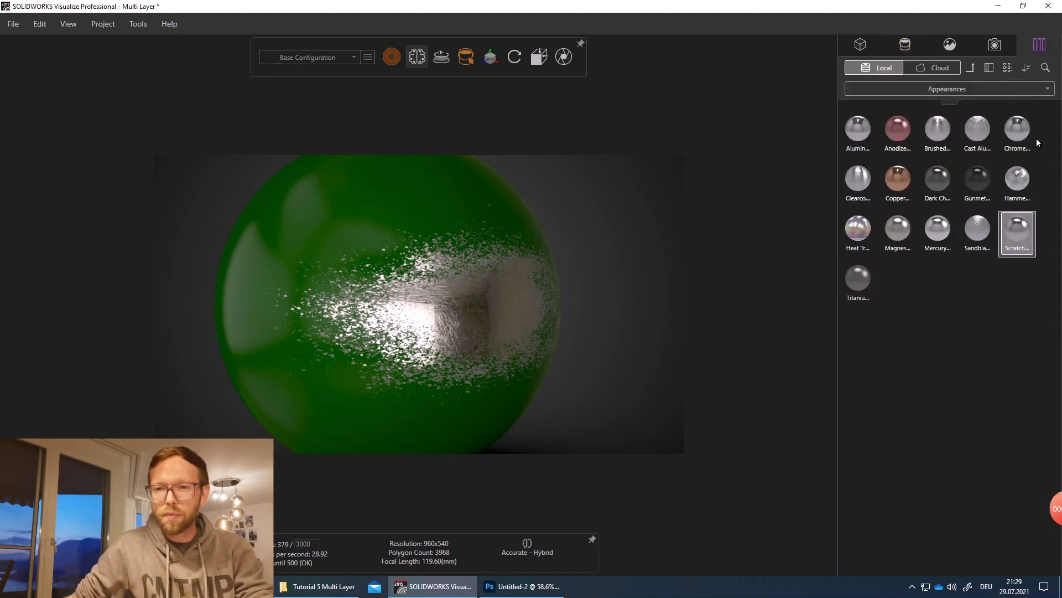
{"action": "left_click", "coordinate": [979, 238]}
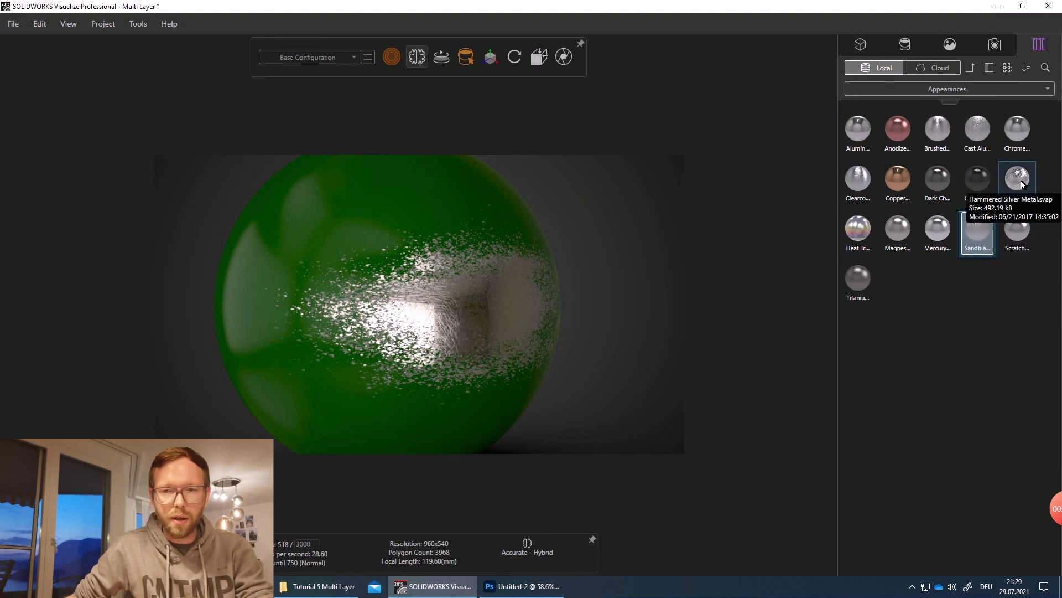
{"action": "left_click_drag", "start_coordinate": [1023, 181], "coordinate": [406, 273]}
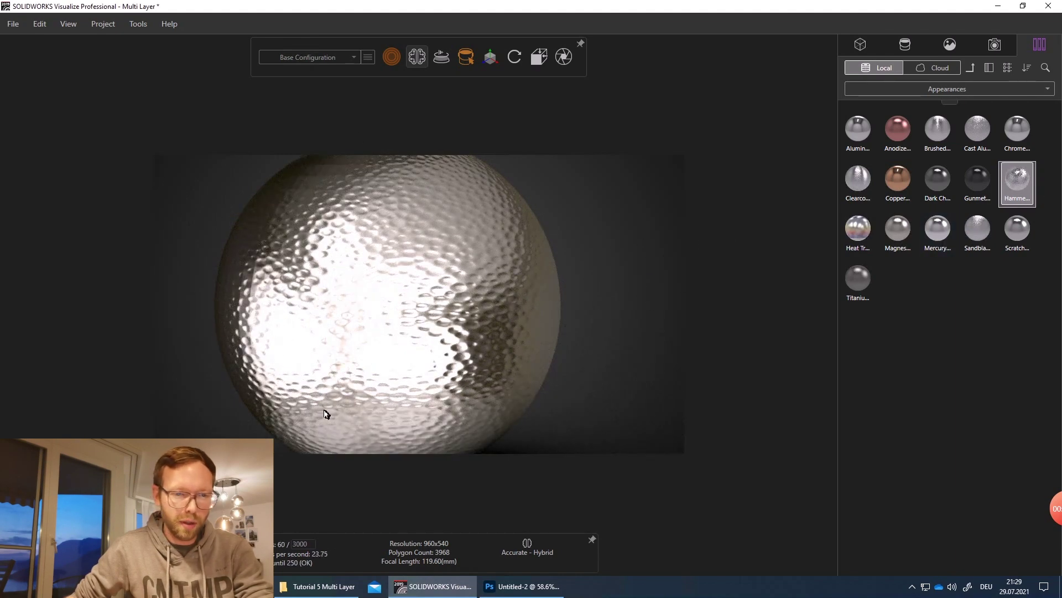
{"action": "mouse_move", "coordinate": [435, 317]}
{"action": "left_mouse_down"}
{"action": "mouse_move", "coordinate": [387, 316]}
{"action": "mouse_move", "coordinate": [442, 318]}
{"action": "left_mouse_up"}
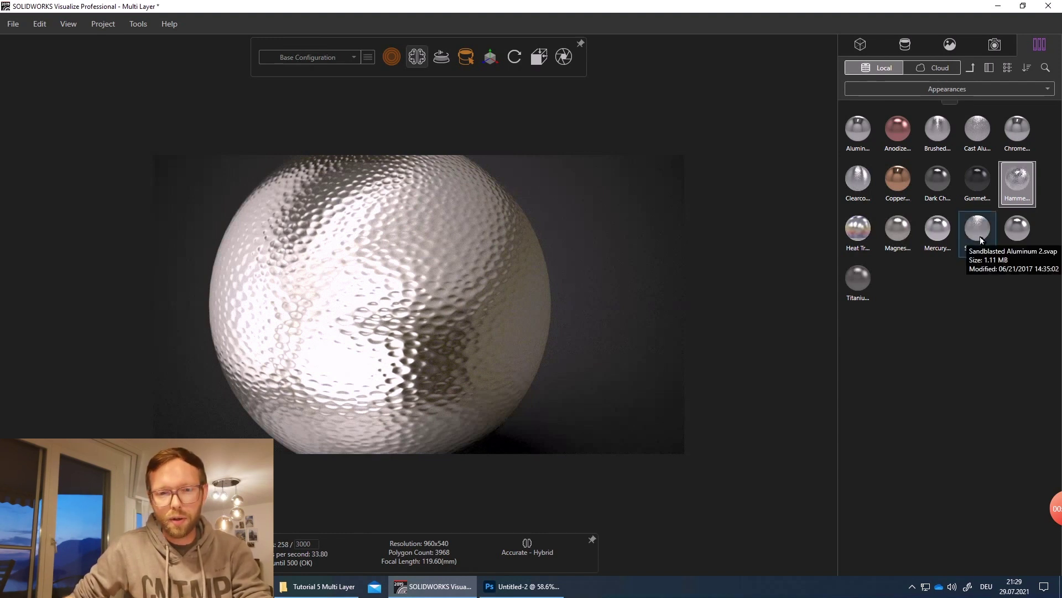
- Apply Scratched Aluminum to the sphere and select it in the project appearances
{"action": "left_click_drag", "start_coordinate": [1018, 234], "coordinate": [430, 300]}
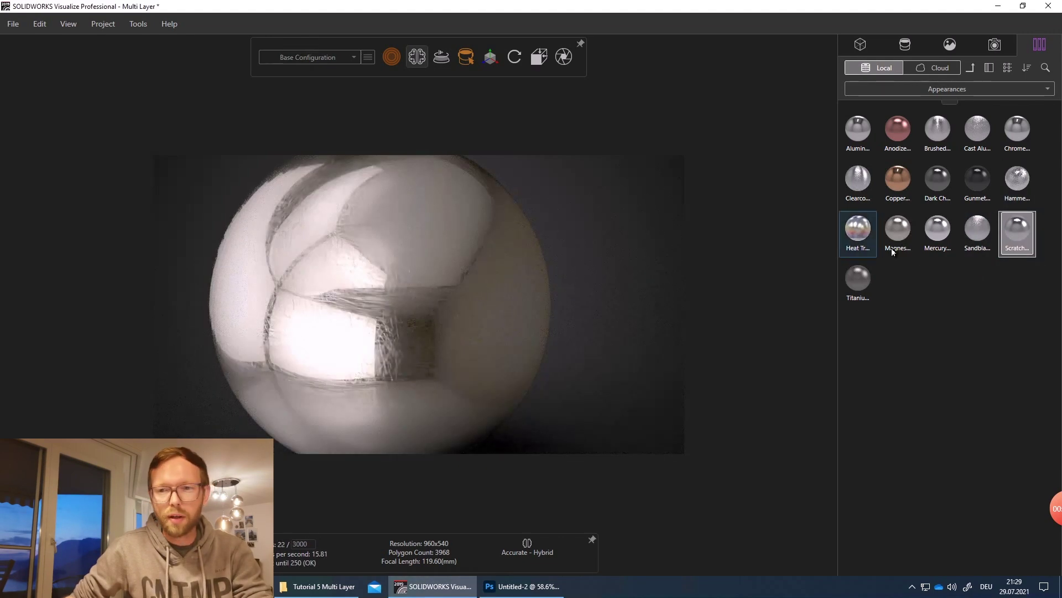
{"action": "left_click", "coordinate": [906, 46]}
{"action": "left_click", "coordinate": [1012, 291]}
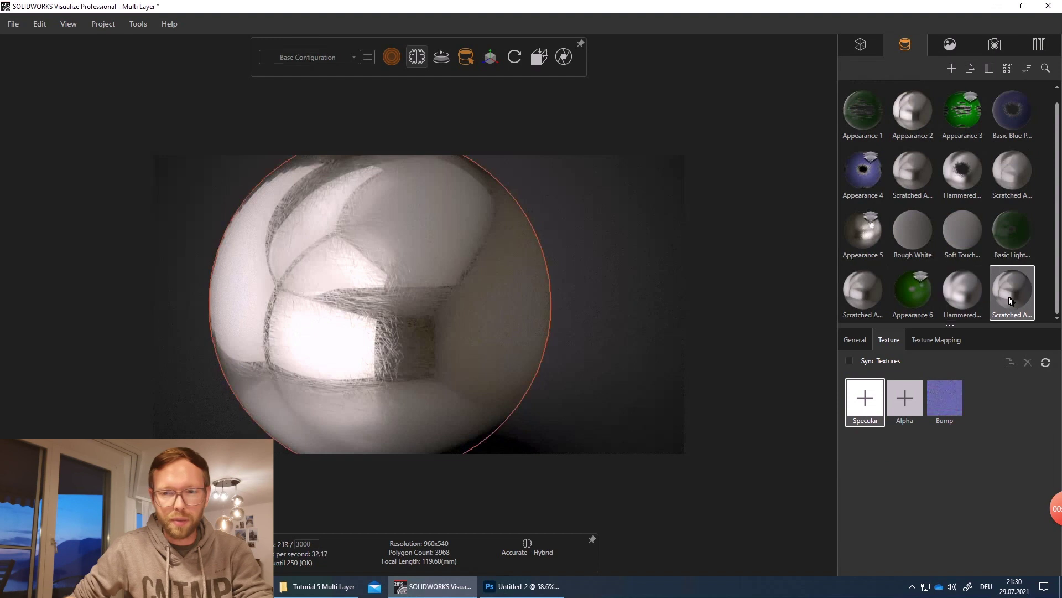
- Create a new appearance, Appearance 7, with Multi-Layer as its appearance type
{"action": "right_click", "coordinate": [1046, 300]}
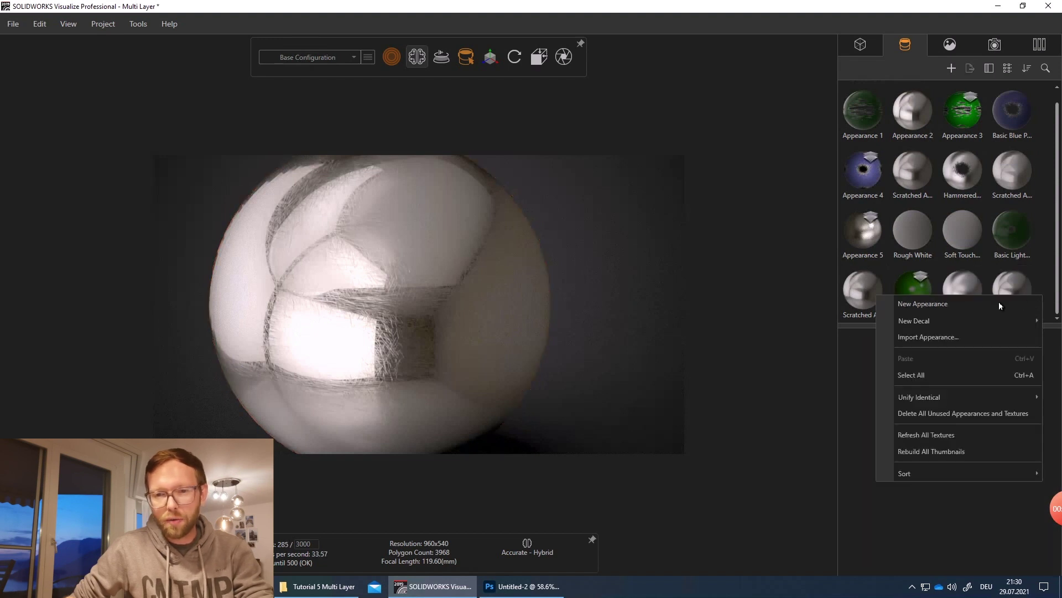
{"action": "left_click", "coordinate": [983, 304]}
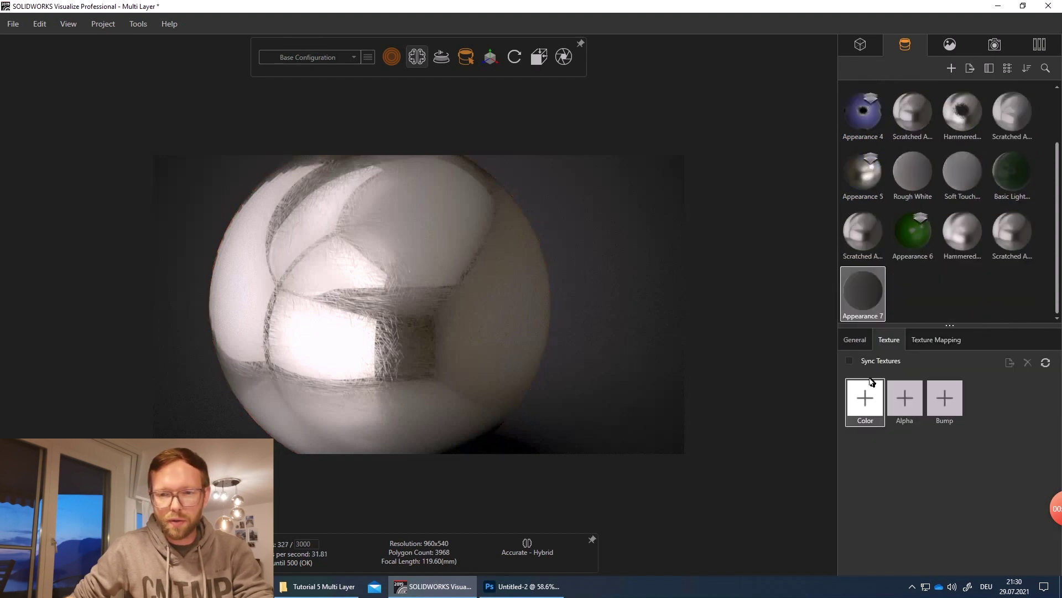
{"action": "left_click", "coordinate": [855, 346]}
{"action": "left_click", "coordinate": [917, 408]}
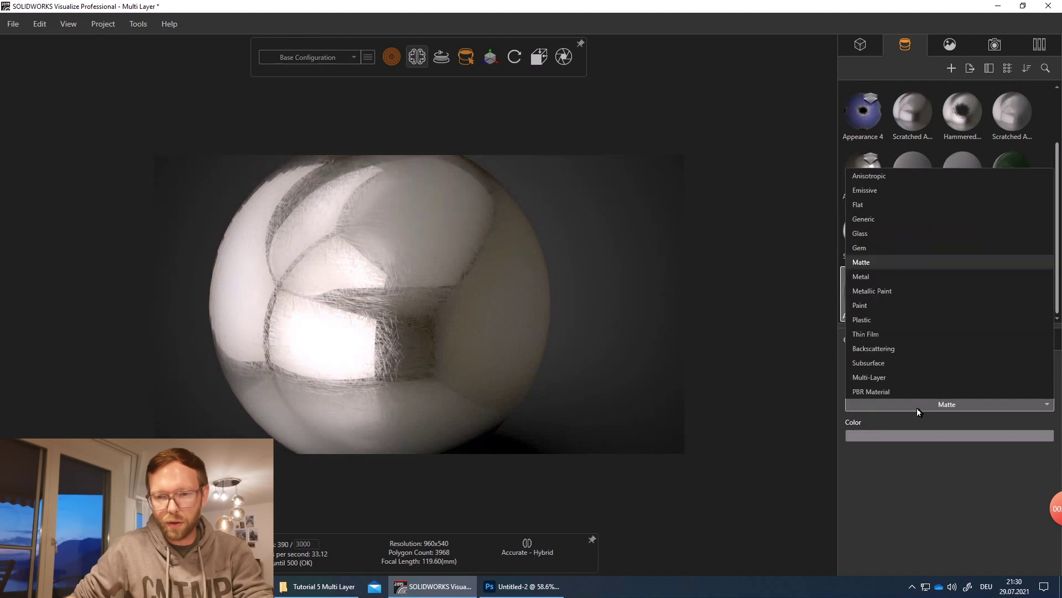
{"action": "left_click", "coordinate": [886, 375]}
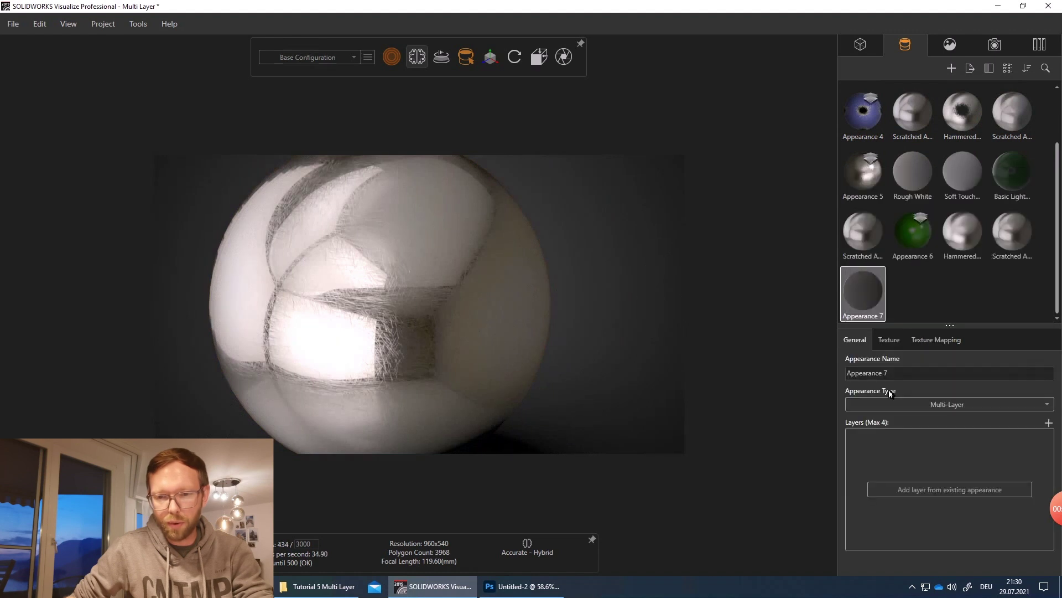
- Add Scratched Aluminum as Appearance 7's first layer
{"action": "left_click", "coordinate": [1048, 423]}
{"action": "scroll", "coordinate": [516, 271], "scroll_direction": "down", "scroll_amount": 5}
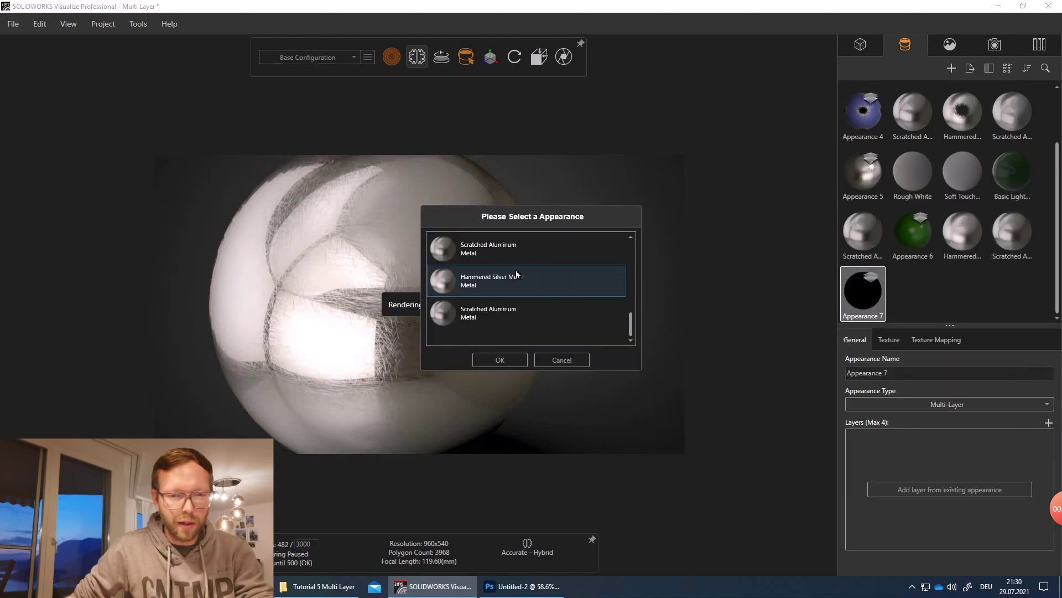
{"action": "left_click", "coordinate": [473, 286]}
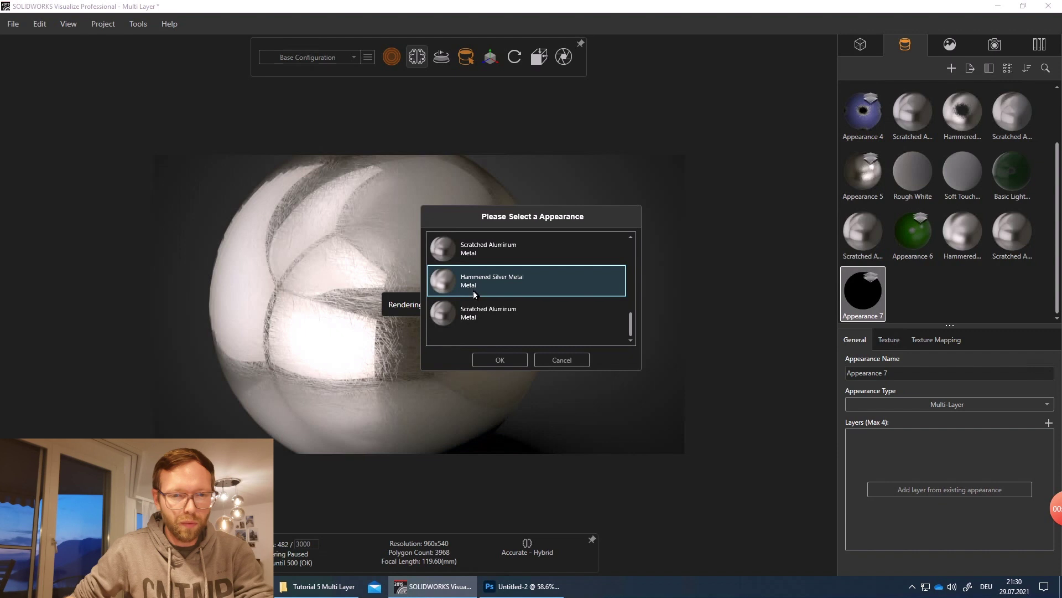
{"action": "left_click", "coordinate": [476, 317]}
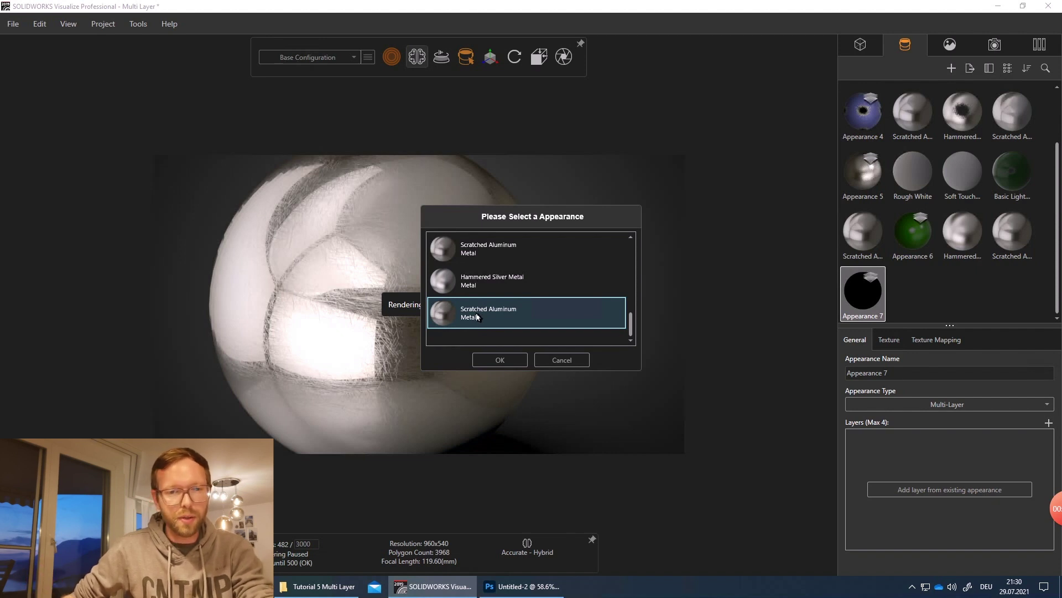
{"action": "left_click", "coordinate": [499, 359]}
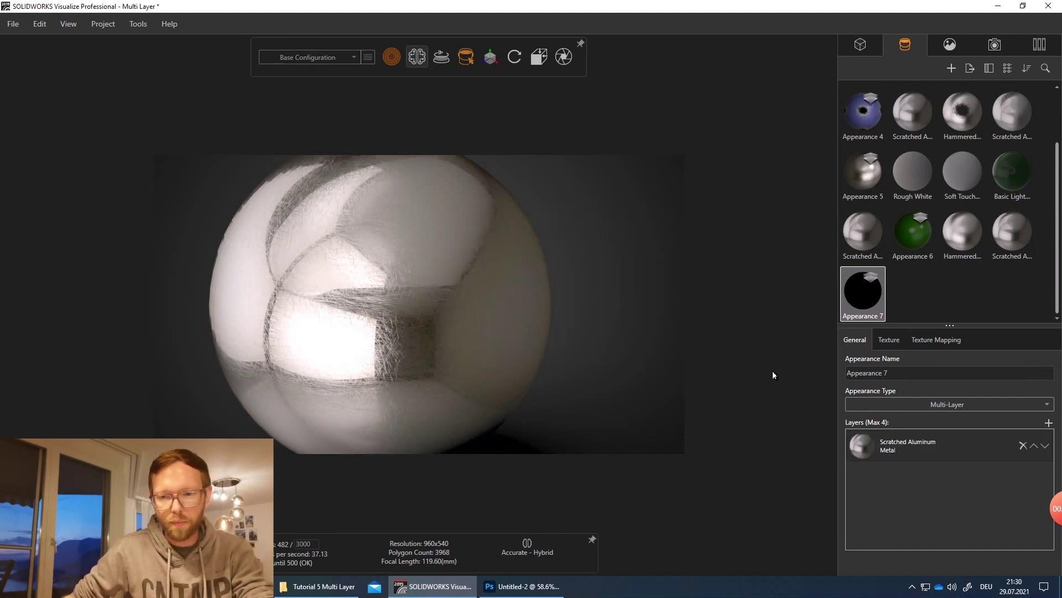
- Add Hammered Silver Metal as Appearance 7's second layer and apply Appearance 7 to the sphere
{"action": "left_click", "coordinate": [1049, 423]}
{"action": "scroll", "coordinate": [548, 332], "scroll_direction": "down", "scroll_amount": 5}
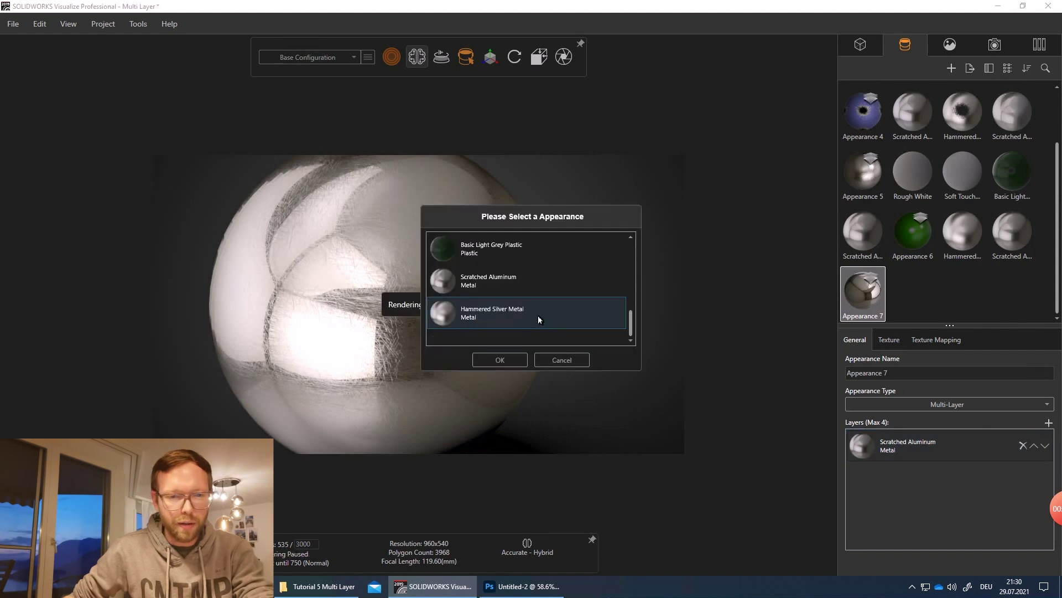
{"action": "left_click", "coordinate": [488, 313]}
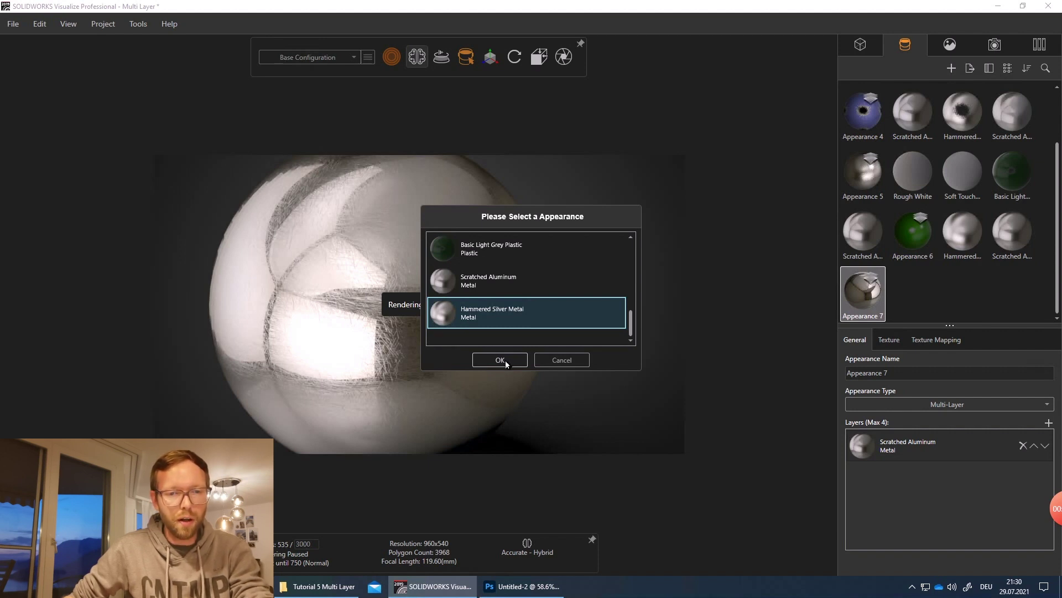
{"action": "left_click", "coordinate": [500, 360]}
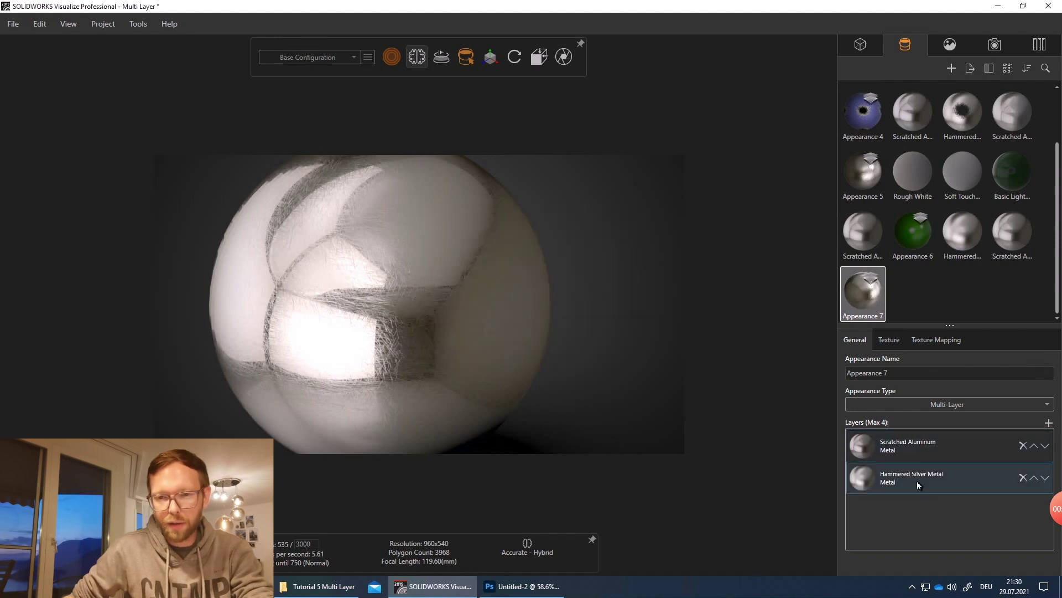
{"action": "left_click_drag", "start_coordinate": [868, 298], "coordinate": [389, 312]}
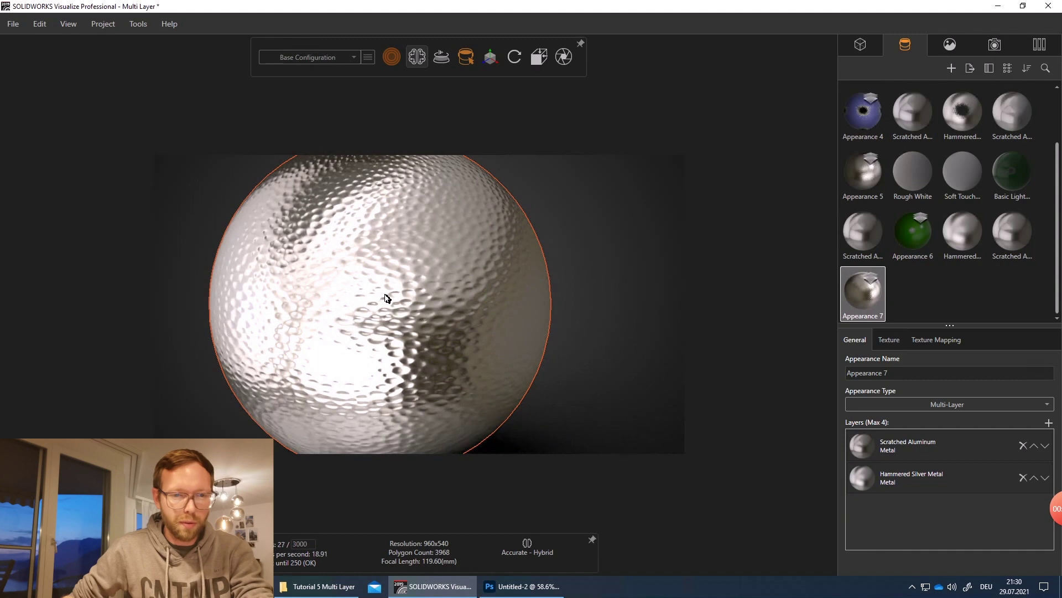
{"action": "scroll", "coordinate": [408, 297], "scroll_direction": "down", "scroll_amount": 2}
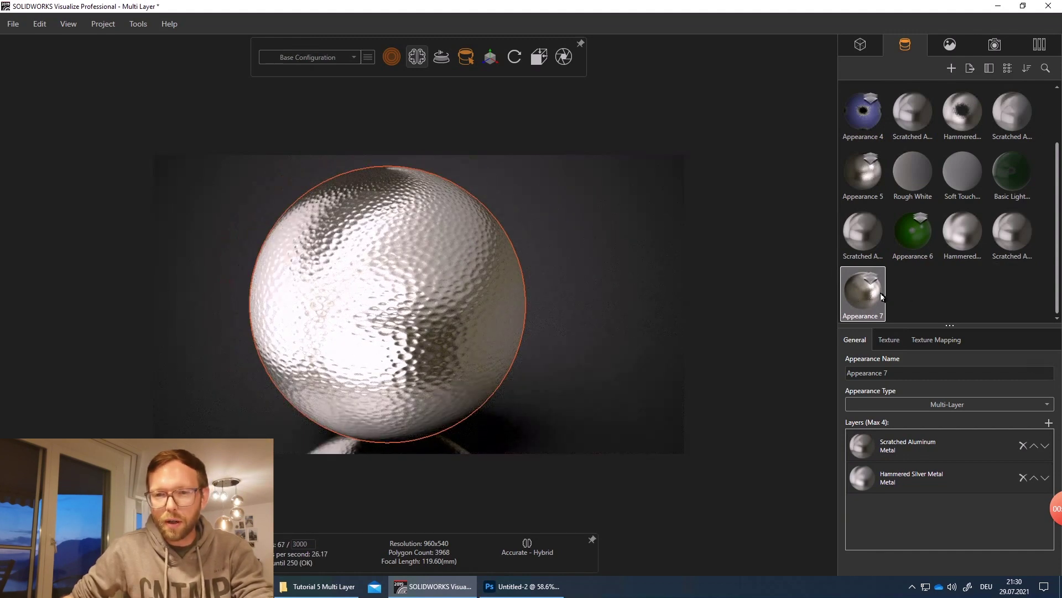
- Give Hammered Silver Metal example1.png as its alpha texture, then reopen the alpha image import
{"action": "left_click", "coordinate": [969, 238]}
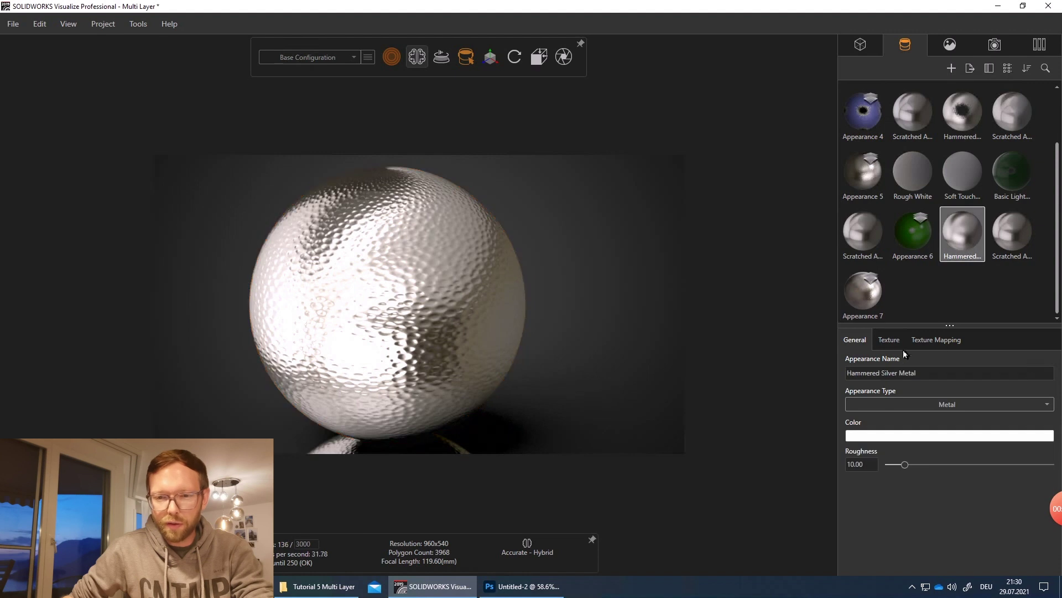
{"action": "left_click", "coordinate": [891, 340]}
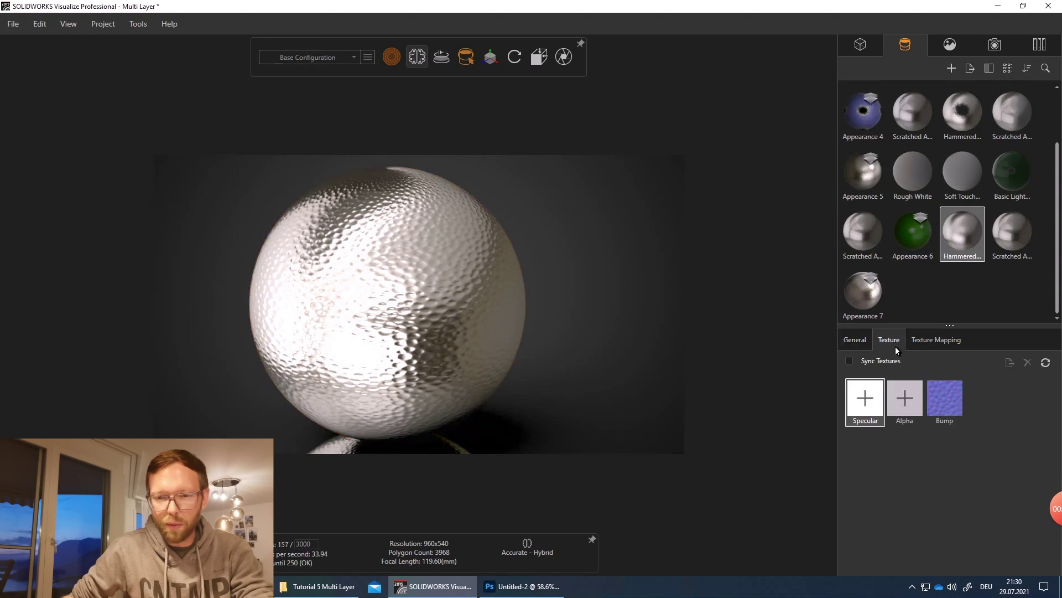
{"action": "left_click", "coordinate": [908, 404]}
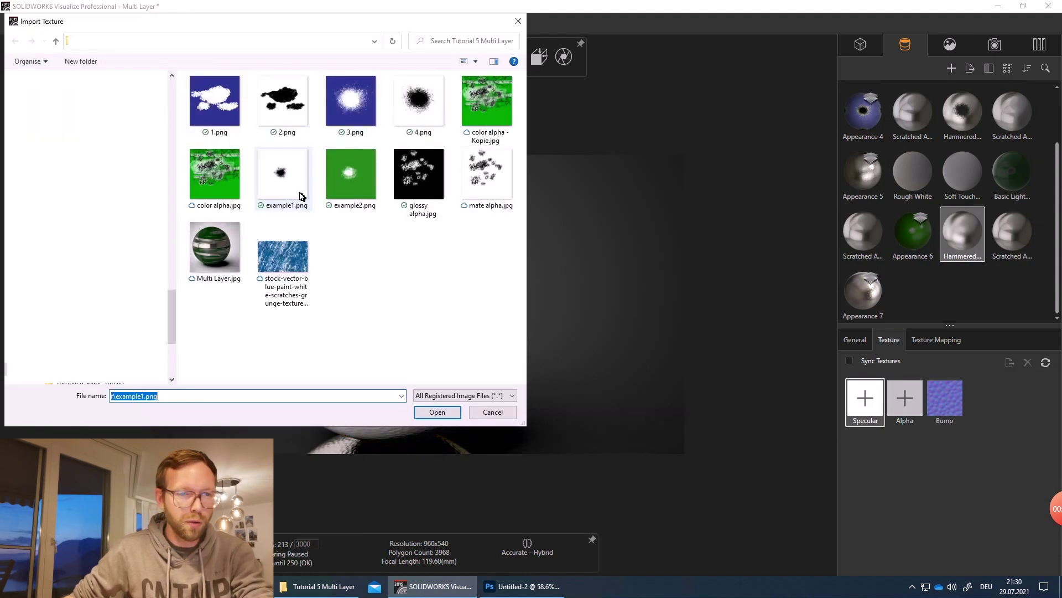
{"action": "left_click", "coordinate": [276, 185]}
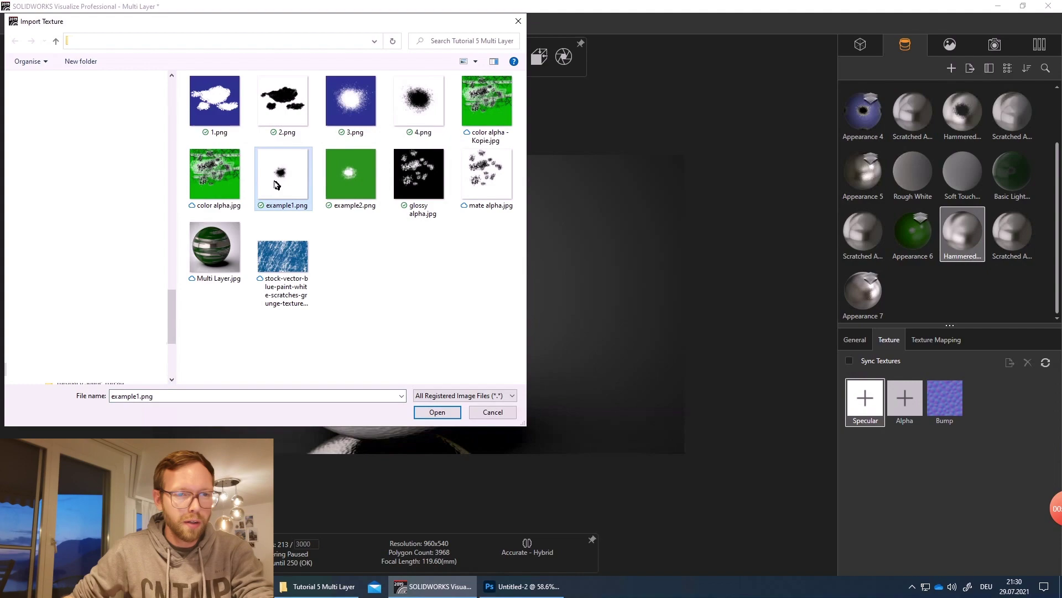
{"action": "left_click", "coordinate": [436, 412]}
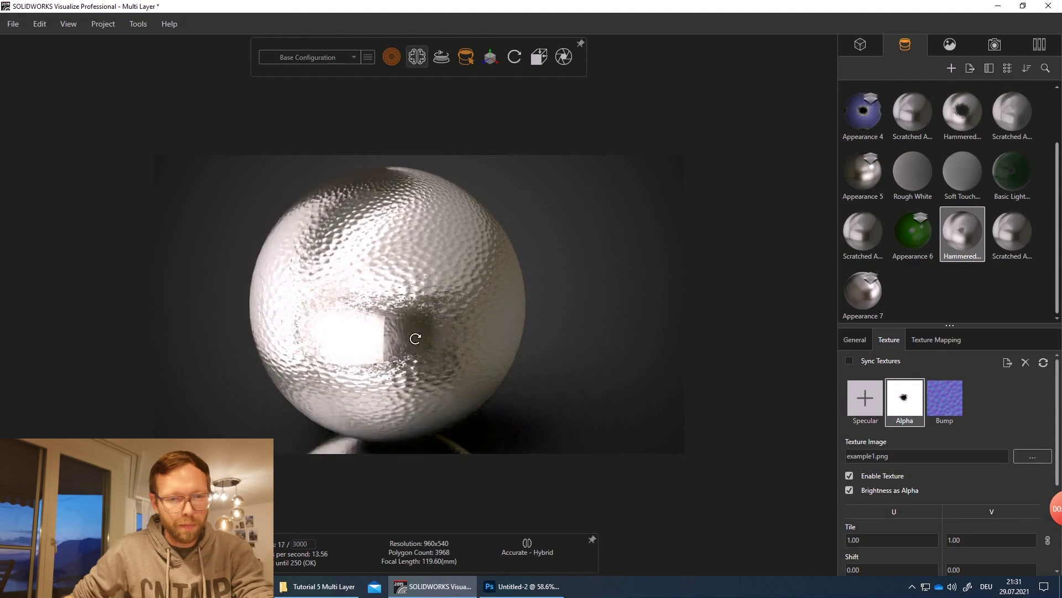
{"action": "scroll", "coordinate": [488, 307], "scroll_direction": "up", "scroll_amount": 5}
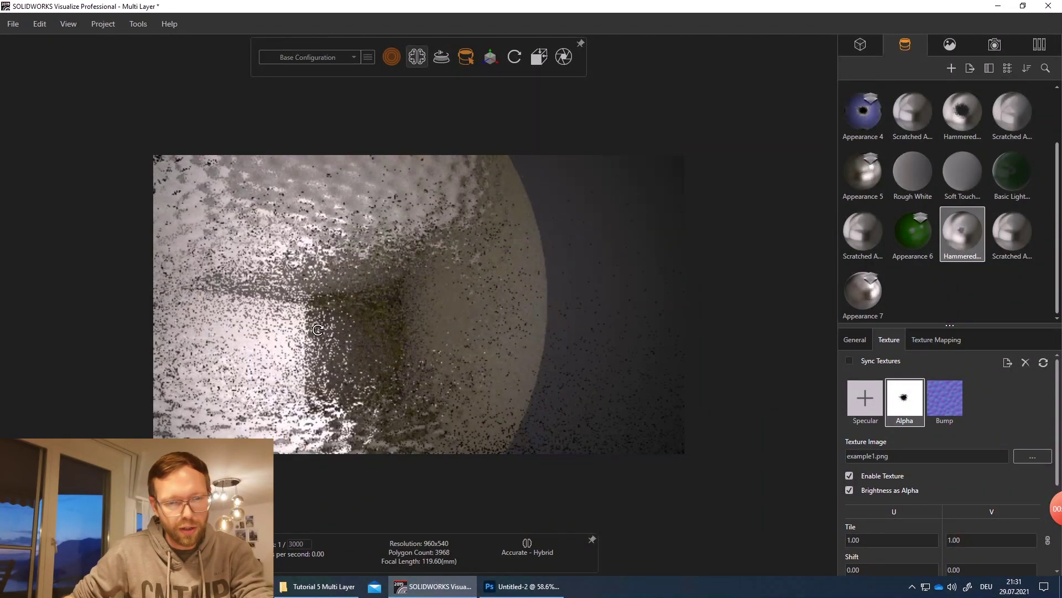
{"action": "scroll", "coordinate": [390, 321], "scroll_direction": "down", "scroll_amount": 3}
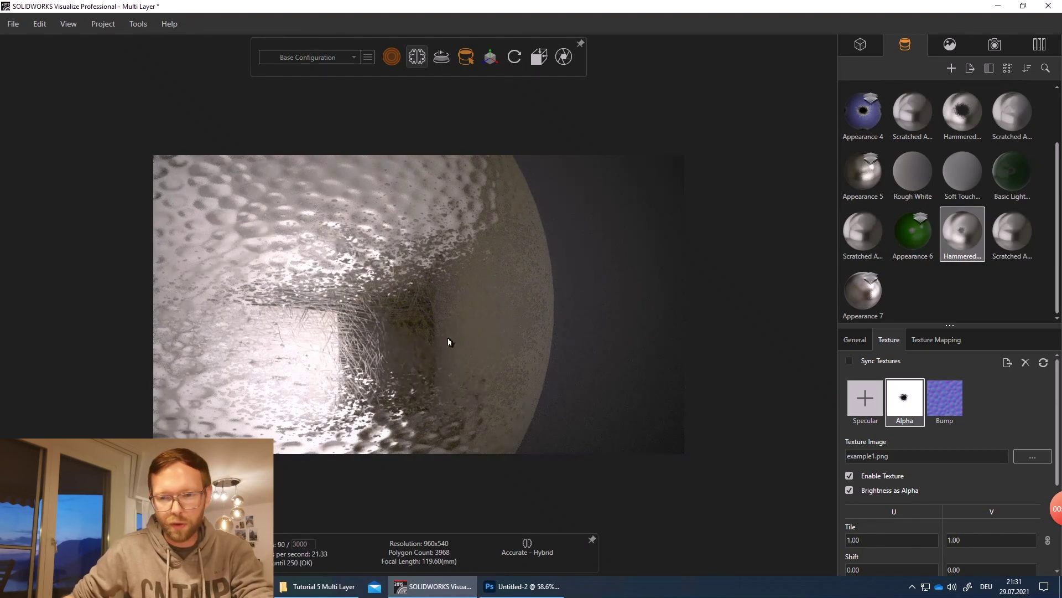
{"action": "double_click", "coordinate": [905, 401]}
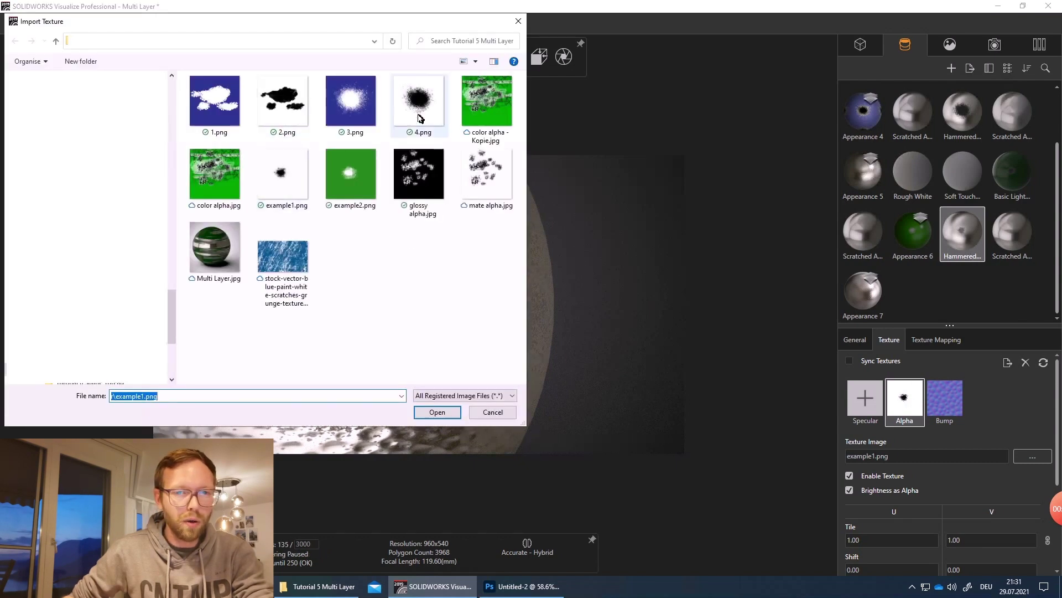
- Switch the hammered layer's alpha to 4.png and orbit and zoom to inspect the metal patches
{"action": "double_click", "coordinate": [410, 113]}
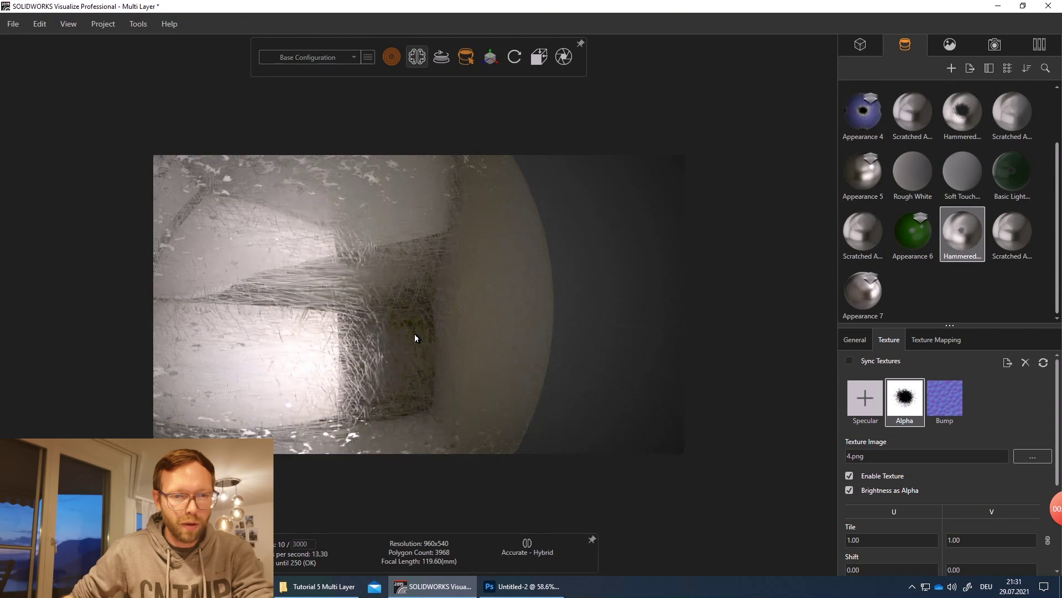
{"action": "left_click_drag", "start_coordinate": [408, 308], "coordinate": [344, 266]}
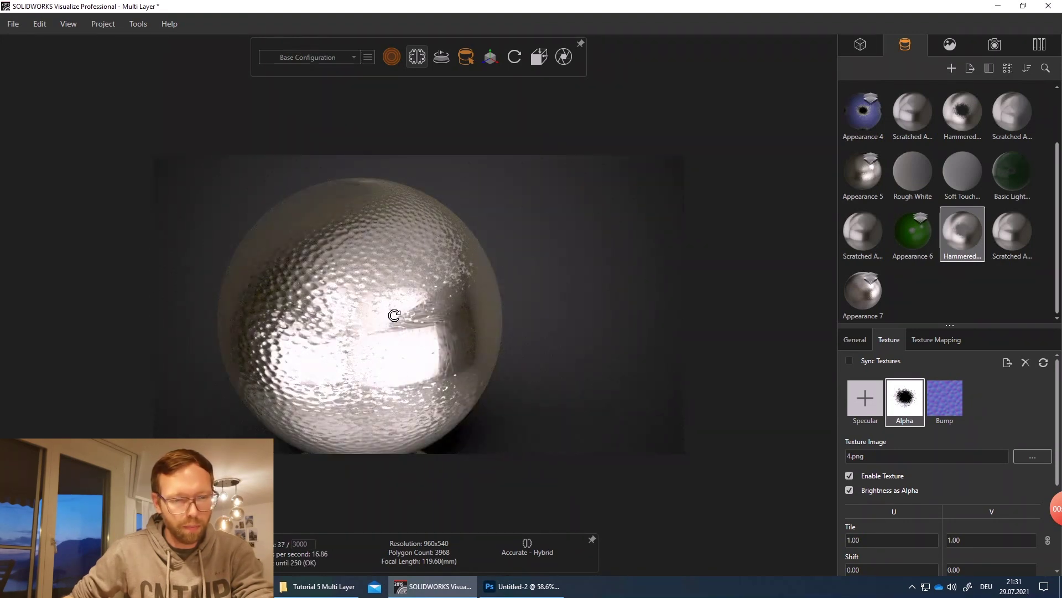
{"action": "left_click_drag", "start_coordinate": [396, 315], "coordinate": [406, 289]}
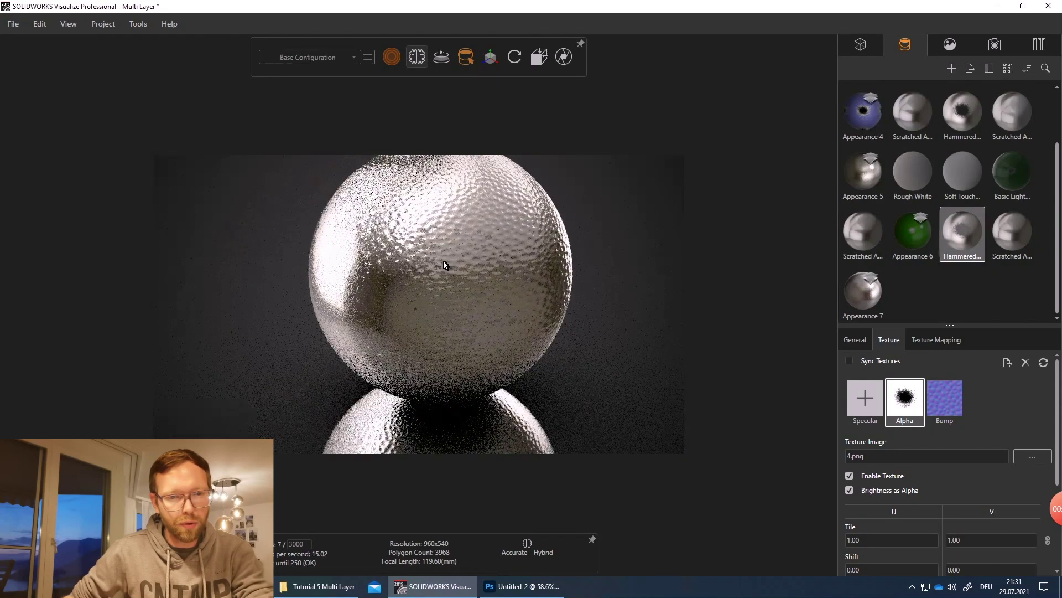
{"action": "scroll", "coordinate": [415, 276], "scroll_direction": "up", "scroll_amount": 5}
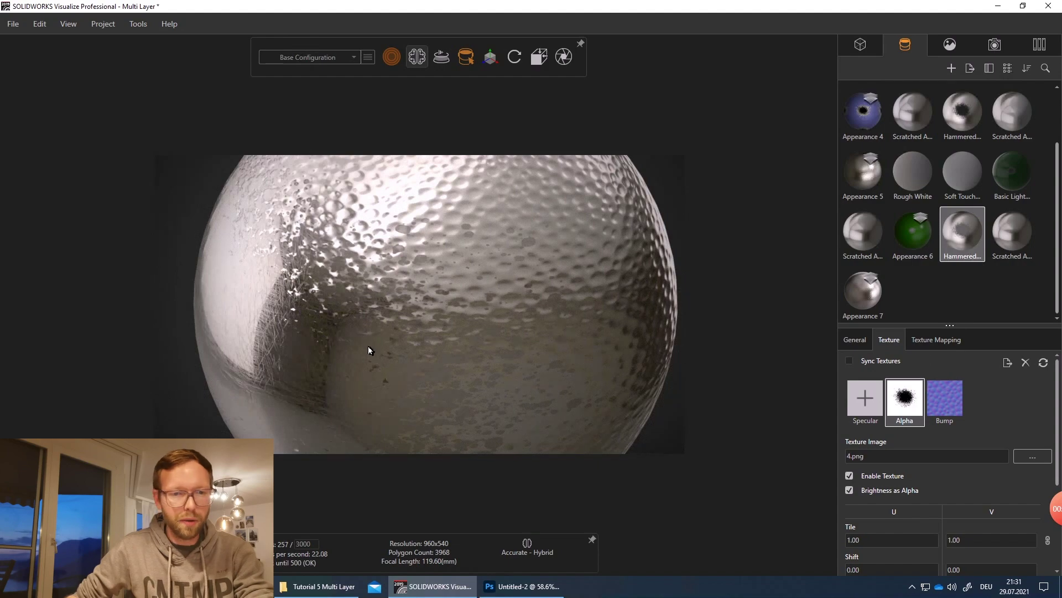
{"action": "scroll", "coordinate": [342, 321], "scroll_direction": "down", "scroll_amount": 5}
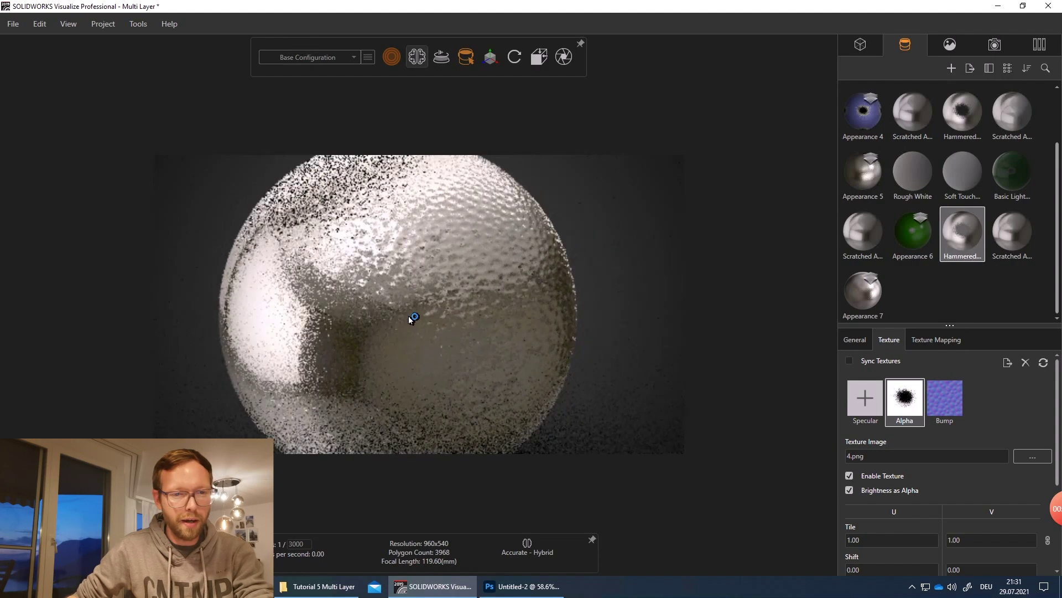
{"action": "scroll", "coordinate": [385, 341], "scroll_direction": "down", "scroll_amount": 3}
{"action": "scroll", "coordinate": [406, 401], "scroll_direction": "up", "scroll_amount": 2}
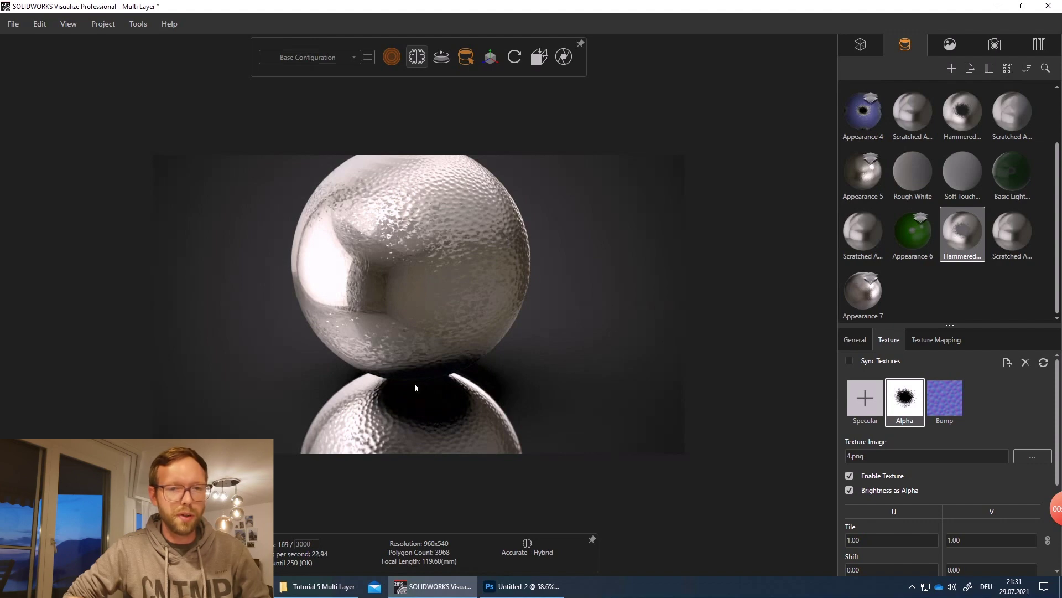
{"action": "left_click_drag", "start_coordinate": [366, 327], "coordinate": [360, 242]}
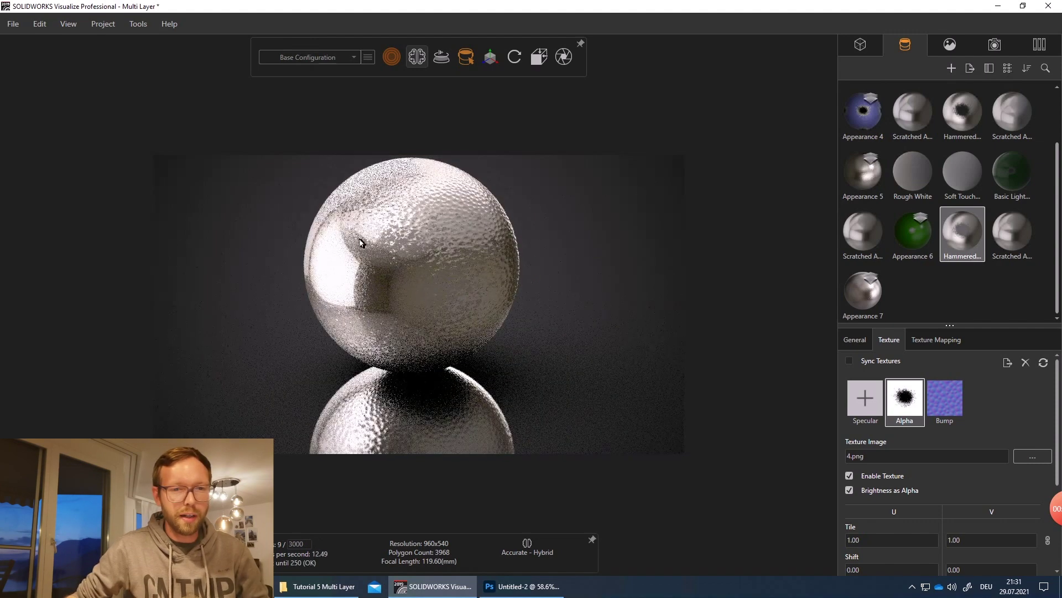
{"action": "scroll", "coordinate": [357, 235], "scroll_direction": "up", "scroll_amount": 2}
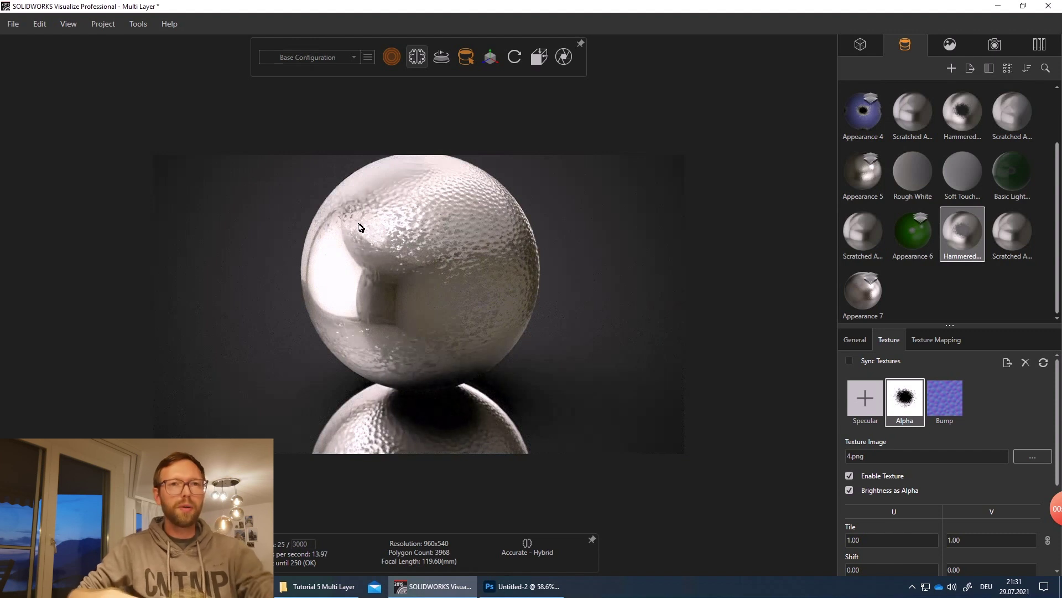